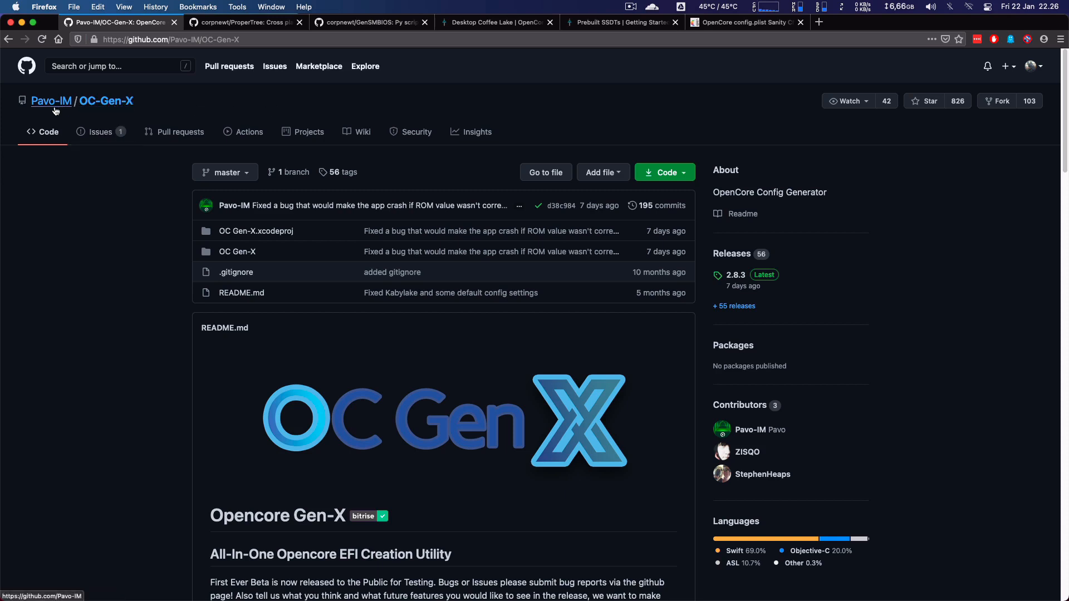
Step: Examine the OC-Gen-X repository, including the 2.8.3 release's downloadable assets and the README's description of the EFI creation utility
{"action": "mouse_move", "coordinate": [50, 110]}
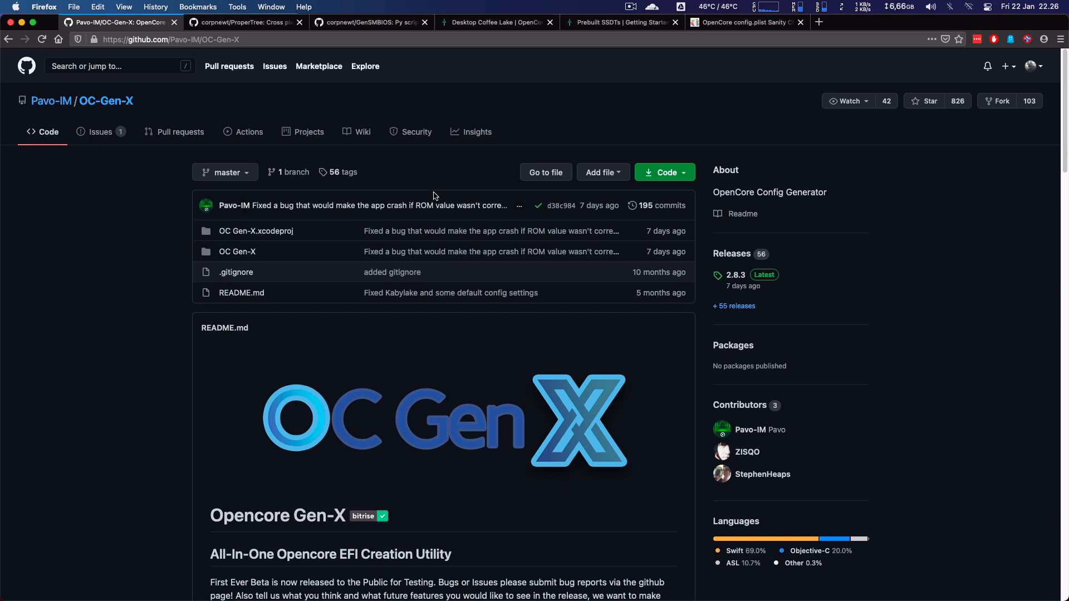
{"action": "left_click", "coordinate": [736, 278]}
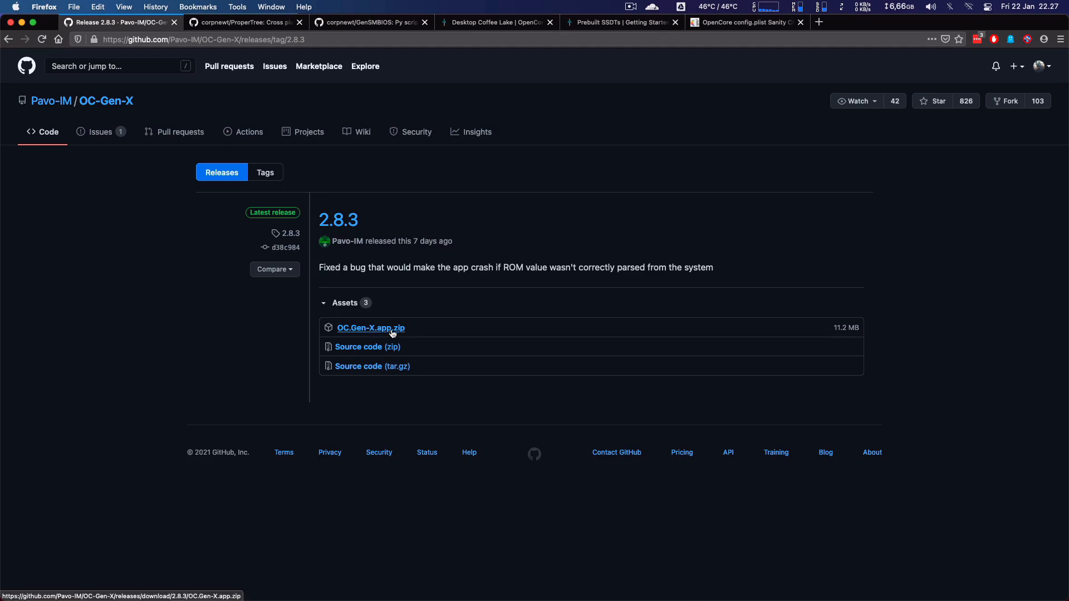
{"action": "left_click", "coordinate": [116, 104]}
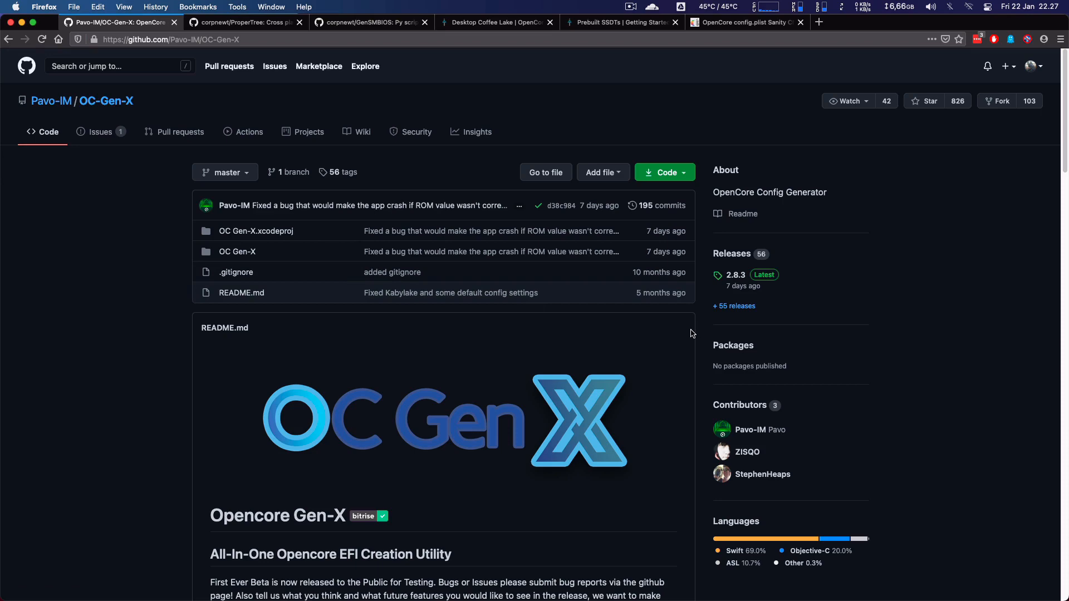
{"action": "scroll", "coordinate": [533, 358], "scroll_direction": "down", "scroll_amount": 1}
{"action": "scroll", "coordinate": [534, 358], "scroll_direction": "down", "scroll_amount": 10}
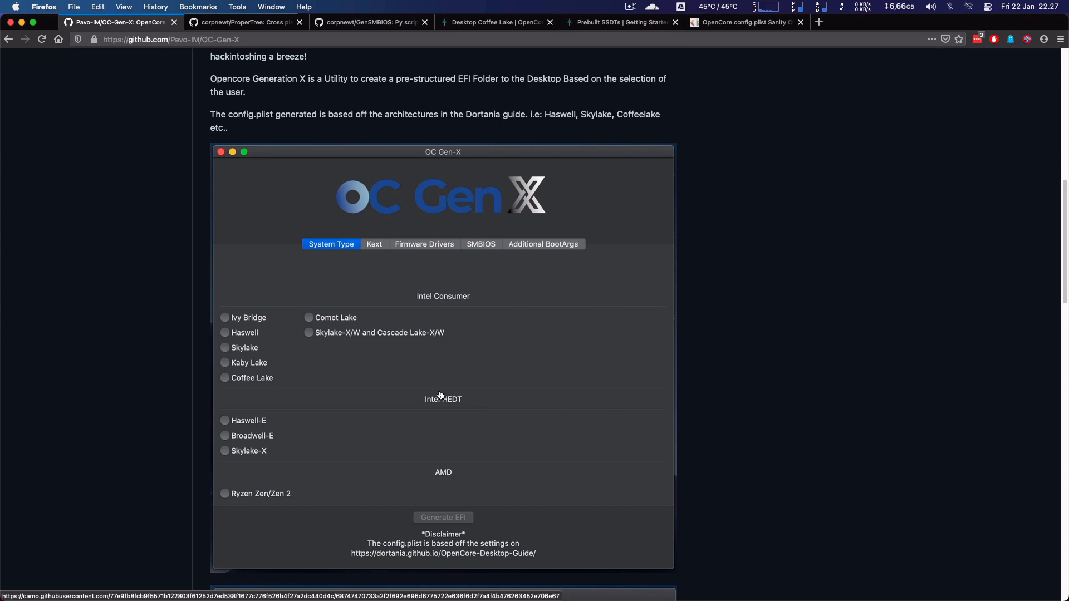
{"action": "scroll", "coordinate": [440, 395], "scroll_direction": "up", "scroll_amount": 10}
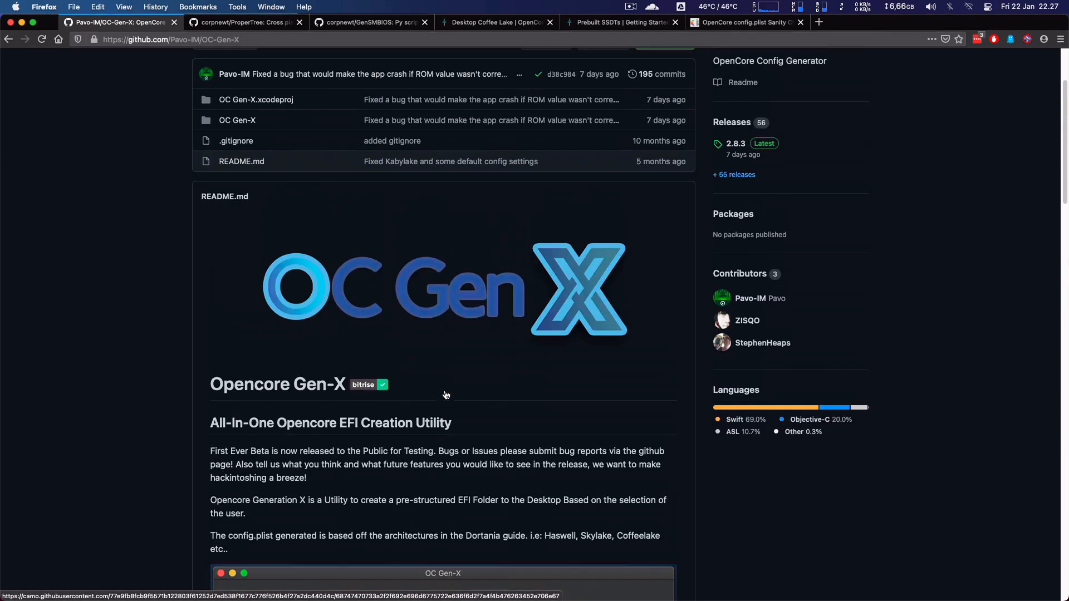
{"action": "scroll", "coordinate": [444, 393], "scroll_direction": "up", "scroll_amount": 3}
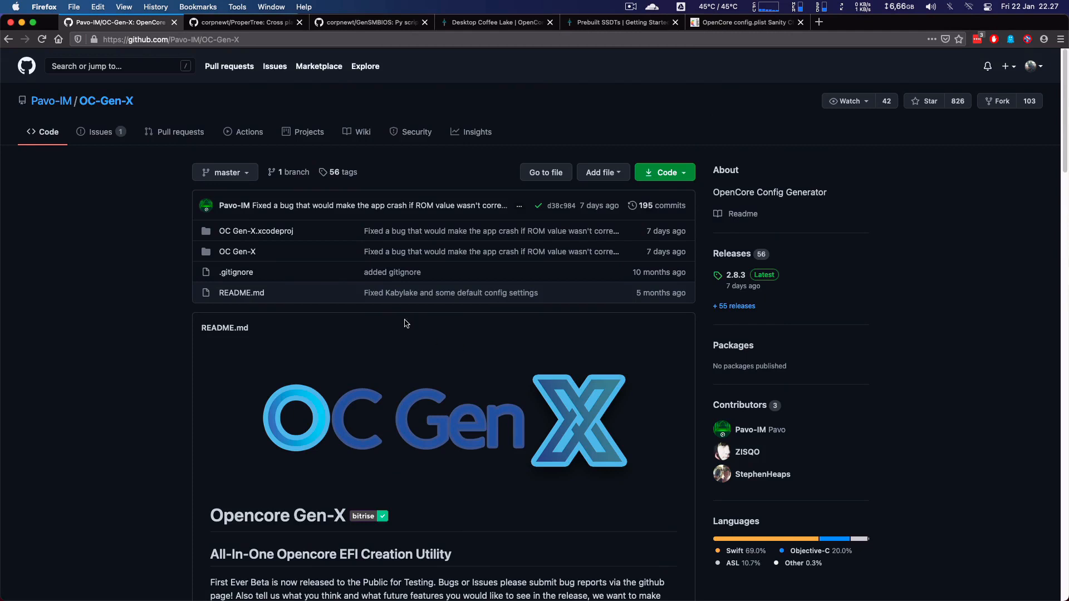
Step: View the code download options in the ProperTree and GenSMBIOS repositories
{"action": "left_click", "coordinate": [236, 25]}
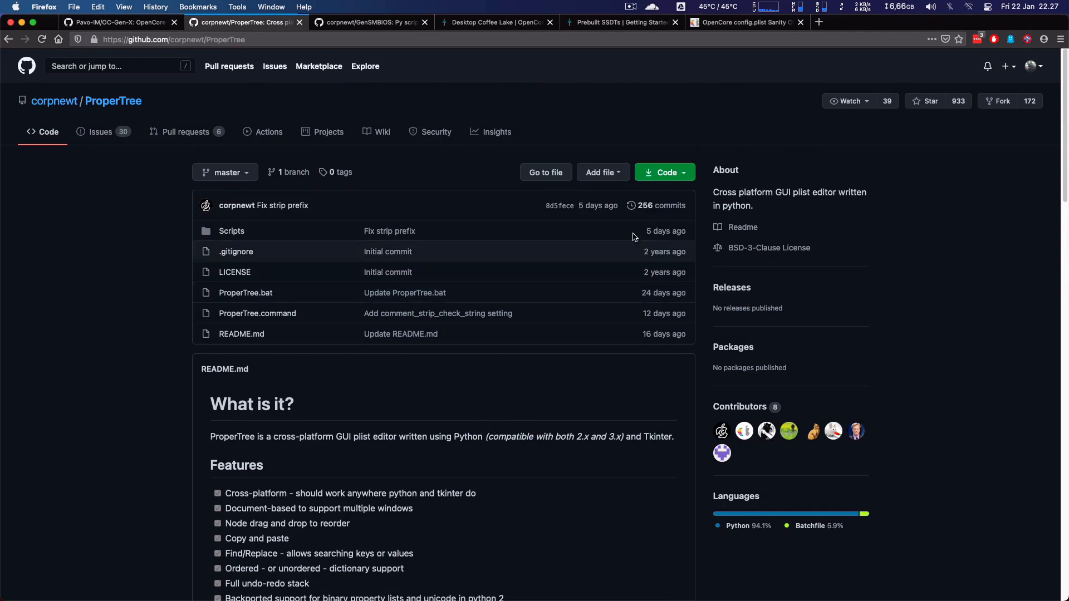
{"action": "left_click", "coordinate": [663, 177]}
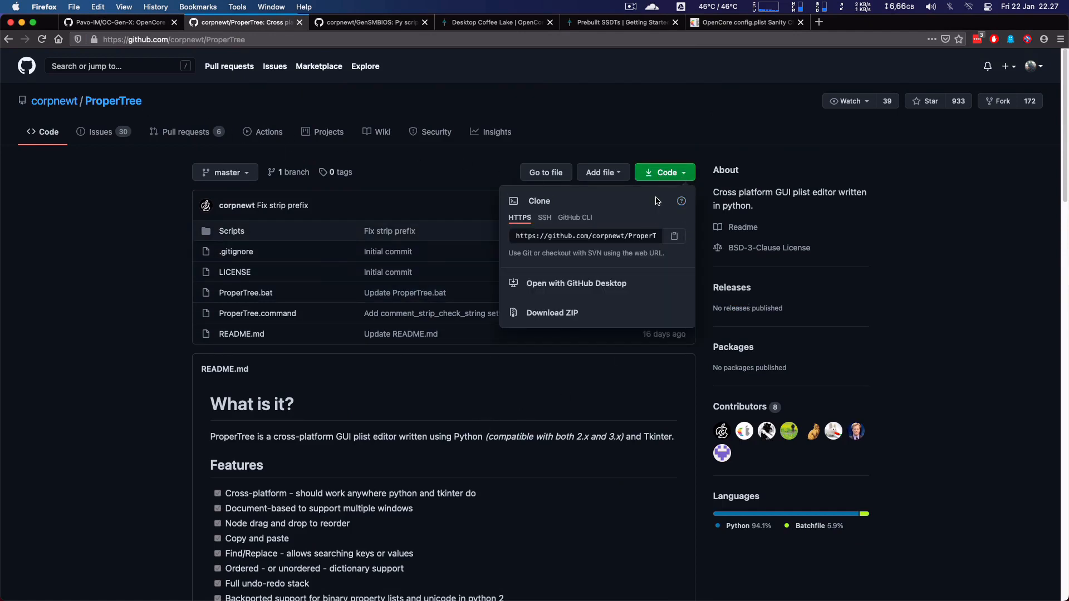
{"action": "left_click", "coordinate": [566, 148]}
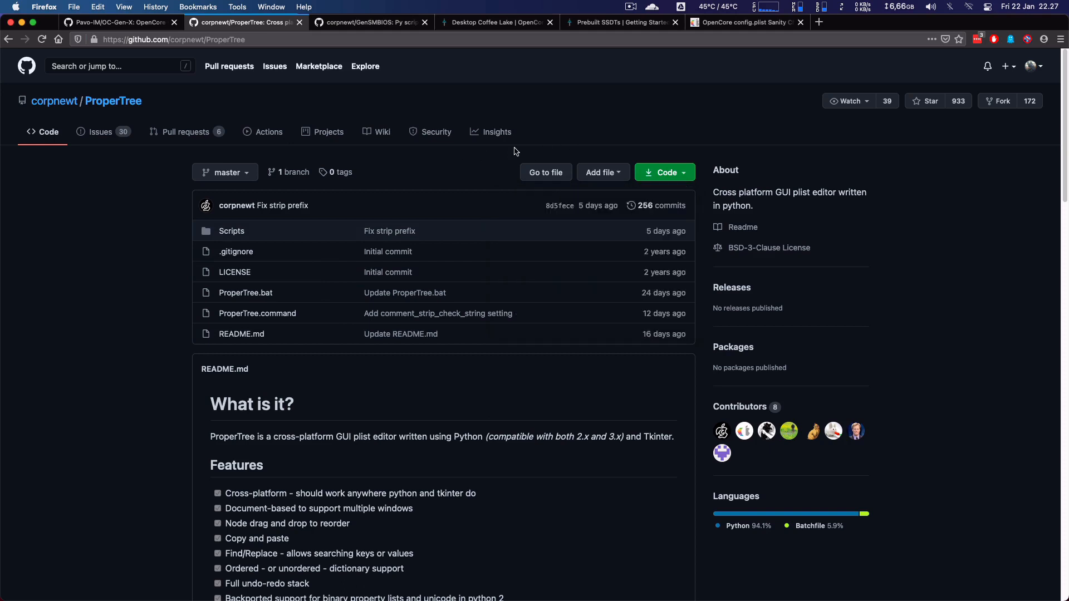
{"action": "left_click", "coordinate": [359, 25]}
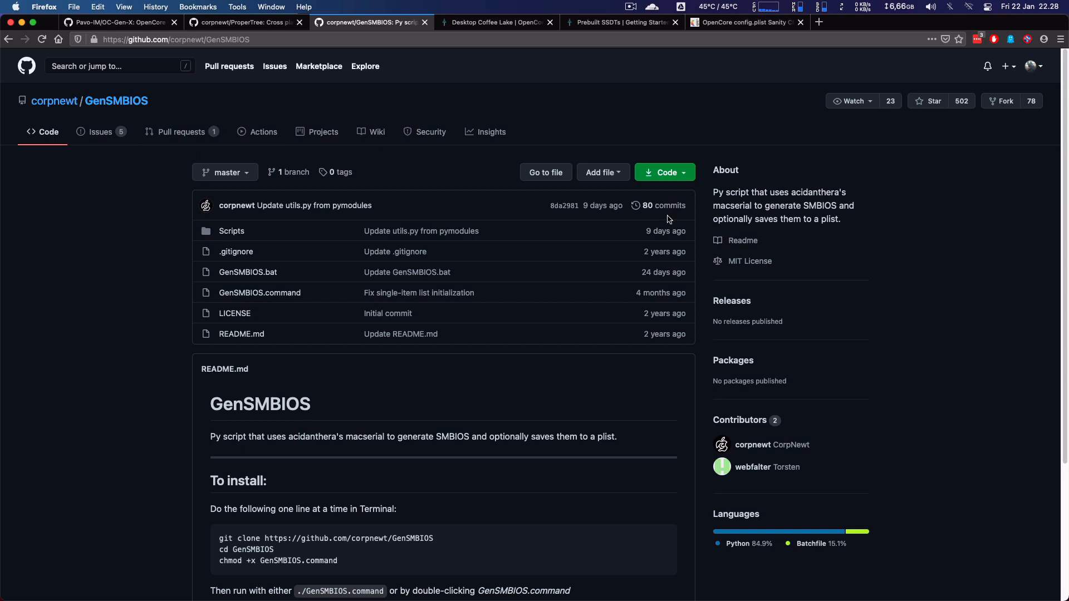
{"action": "left_click", "coordinate": [672, 177]}
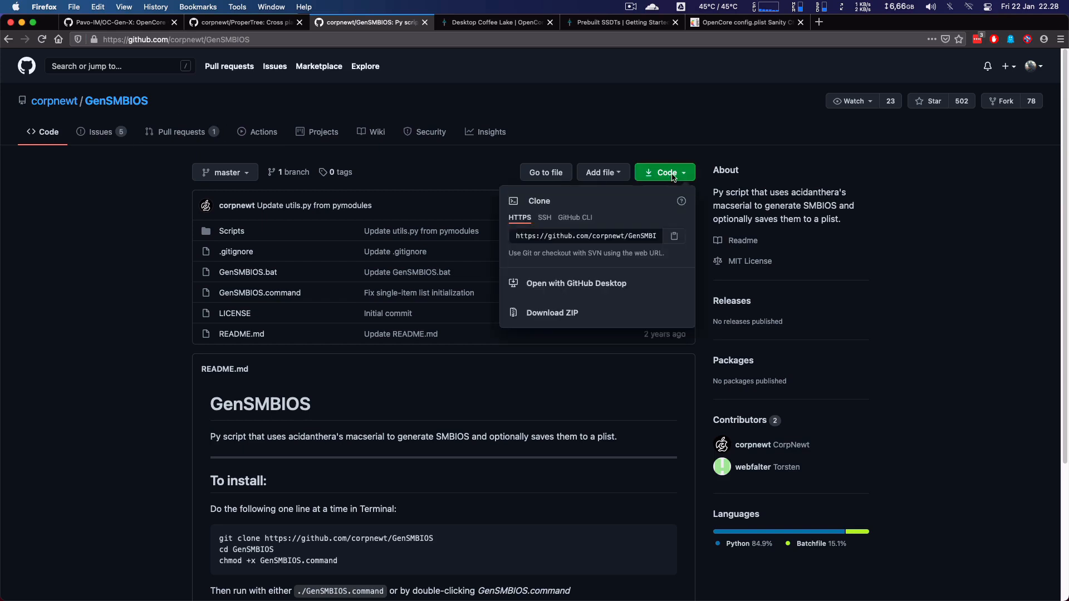
{"action": "left_click", "coordinate": [478, 377]}
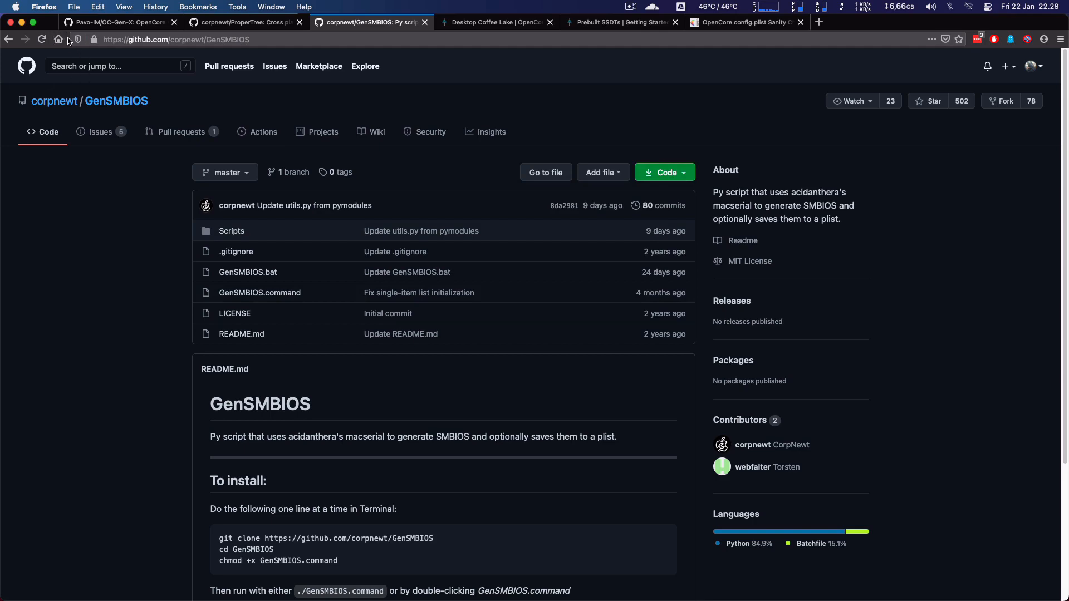
Step: Minimise the browser and bring the Desktop folder window in Finder to the middle of the screen
{"action": "left_click", "coordinate": [22, 22]}
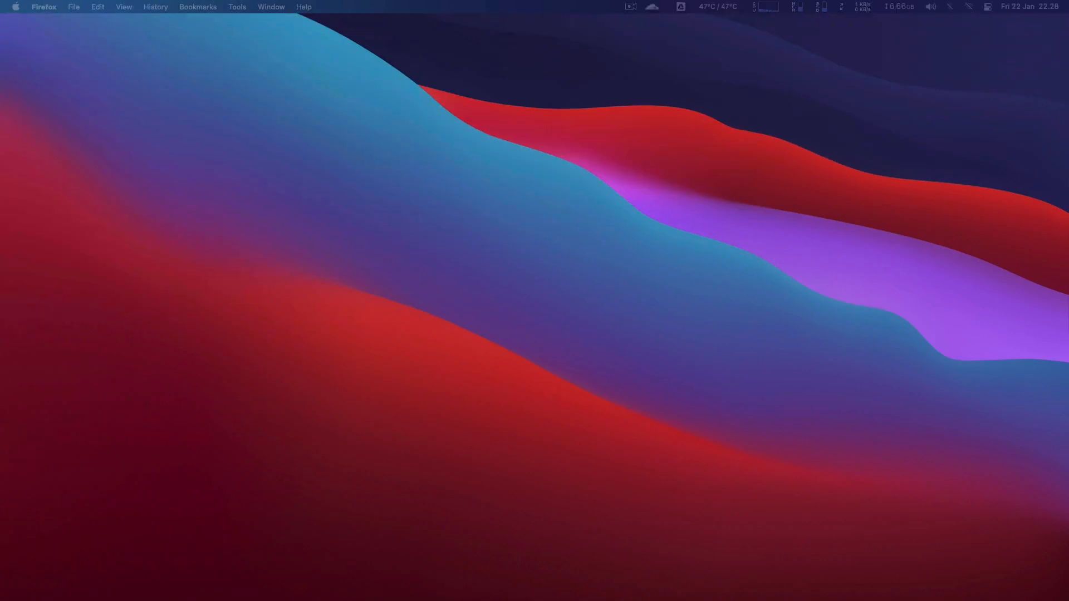
{"action": "key", "text": "ctrl+Up"}
{"action": "key", "text": "ctrl+Up"}
{"action": "left_click_drag", "start_coordinate": [1, 167], "coordinate": [347, 136]}
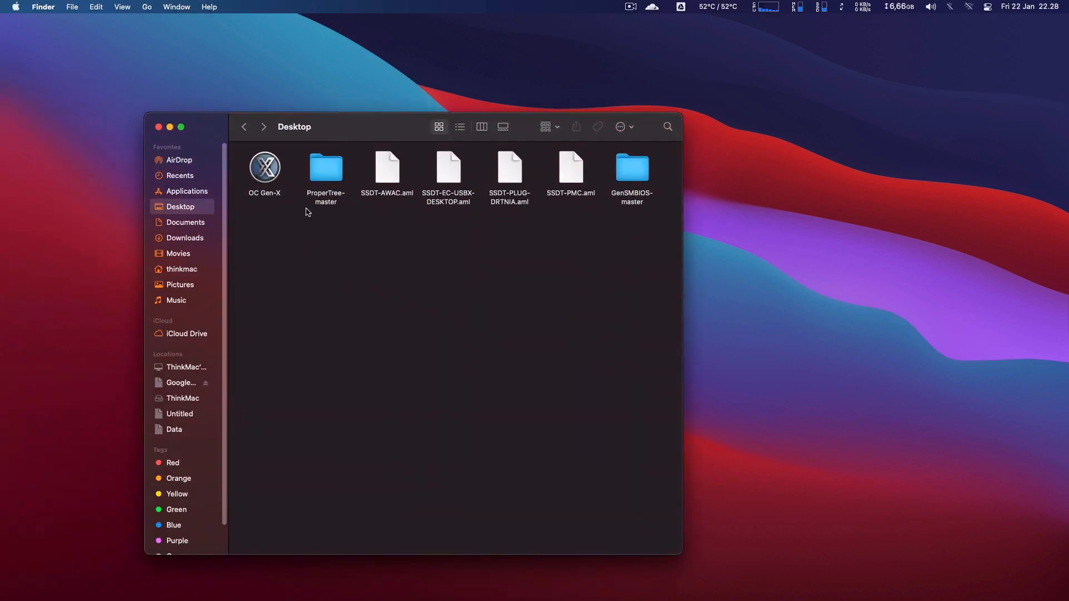
{"action": "left_click_drag", "start_coordinate": [381, 121], "coordinate": [457, 94]}
{"action": "left_click", "coordinate": [348, 143]}
{"action": "left_click", "coordinate": [410, 151]}
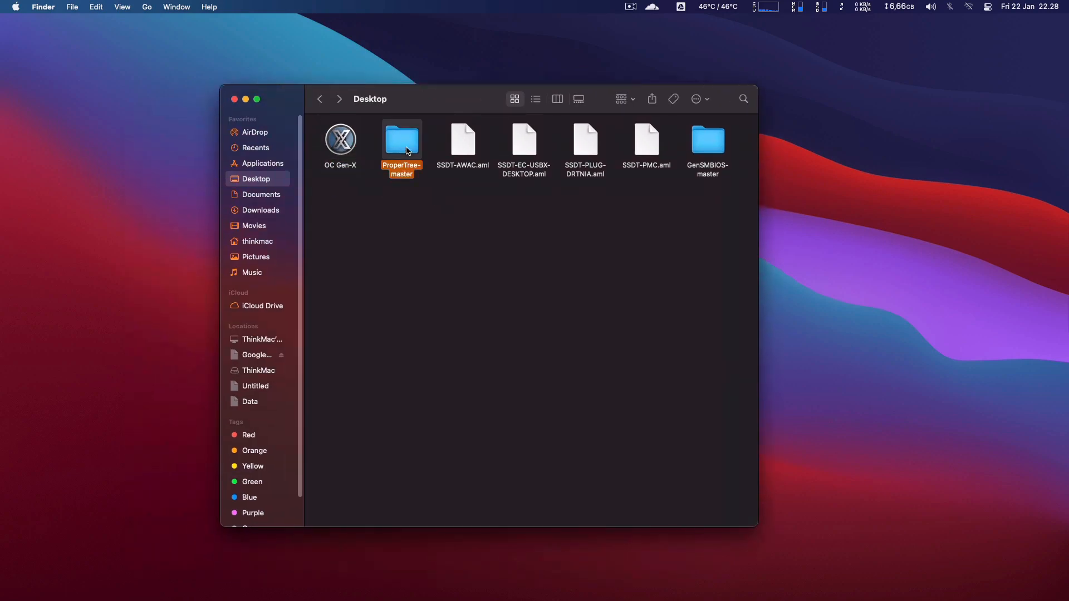
Step: Arrange the Desktop folder with GenSMBIOS-master beside ProperTree-master and the four SSDT .aml files grouped in a separate row below
{"action": "left_click", "coordinate": [694, 147]}
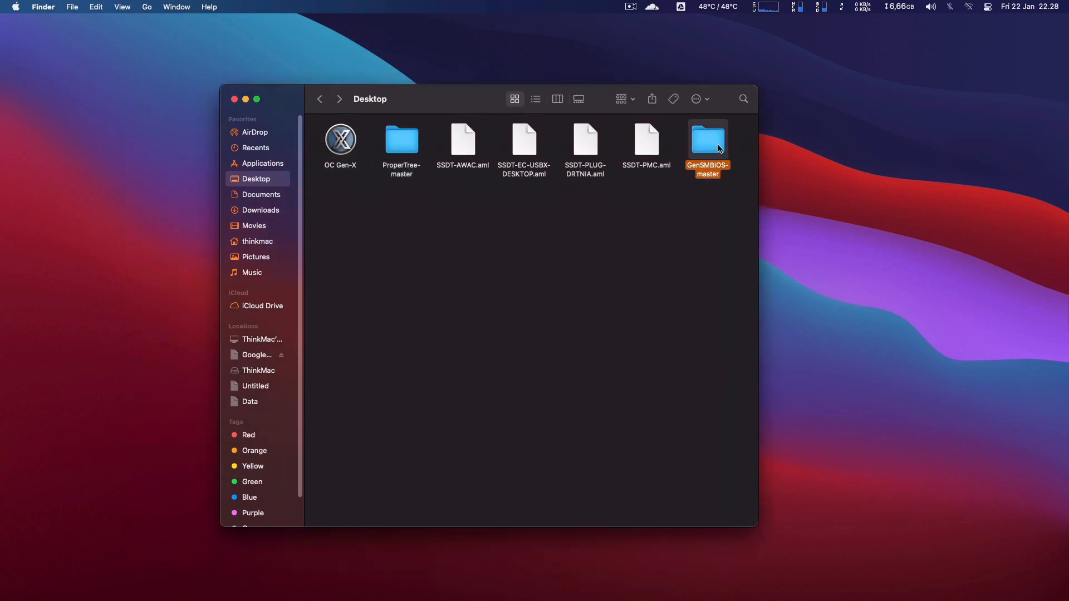
{"action": "left_click_drag", "start_coordinate": [710, 148], "coordinate": [352, 201]}
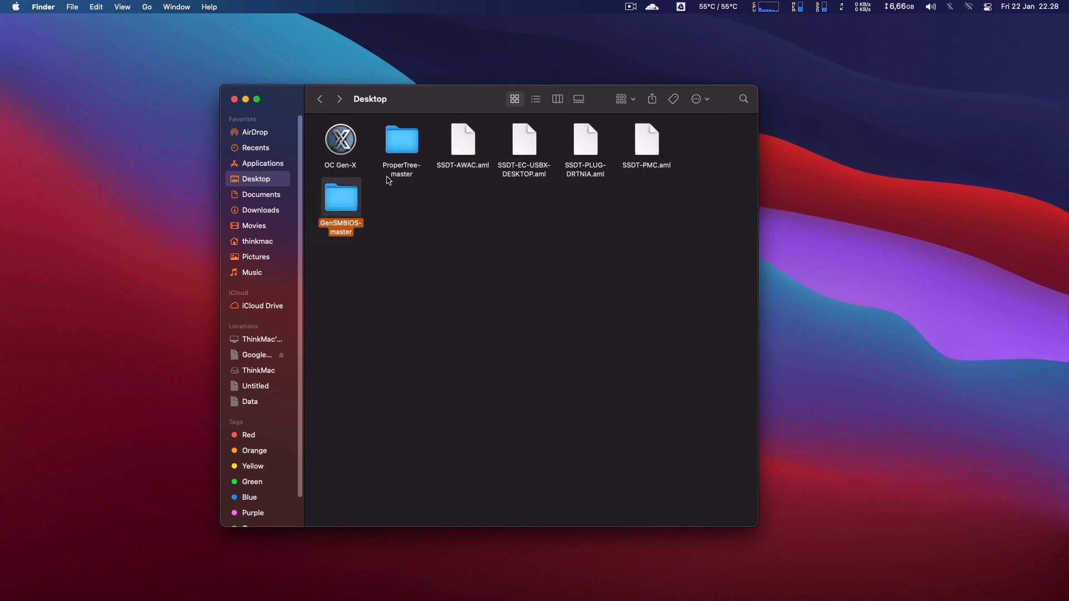
{"action": "left_click_drag", "start_coordinate": [445, 134], "coordinate": [680, 161]}
{"action": "left_click_drag", "start_coordinate": [477, 150], "coordinate": [358, 391]}
{"action": "left_click", "coordinate": [432, 279]}
{"action": "left_click_drag", "start_coordinate": [346, 206], "coordinate": [457, 148]}
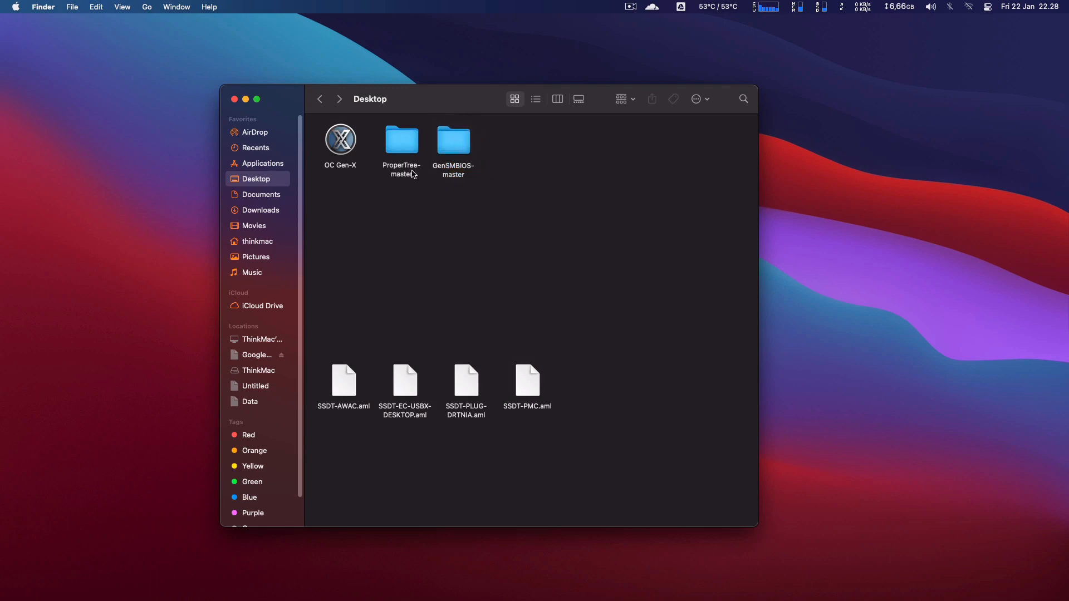
{"action": "left_click", "coordinate": [341, 150]}
{"action": "left_click", "coordinate": [393, 150]}
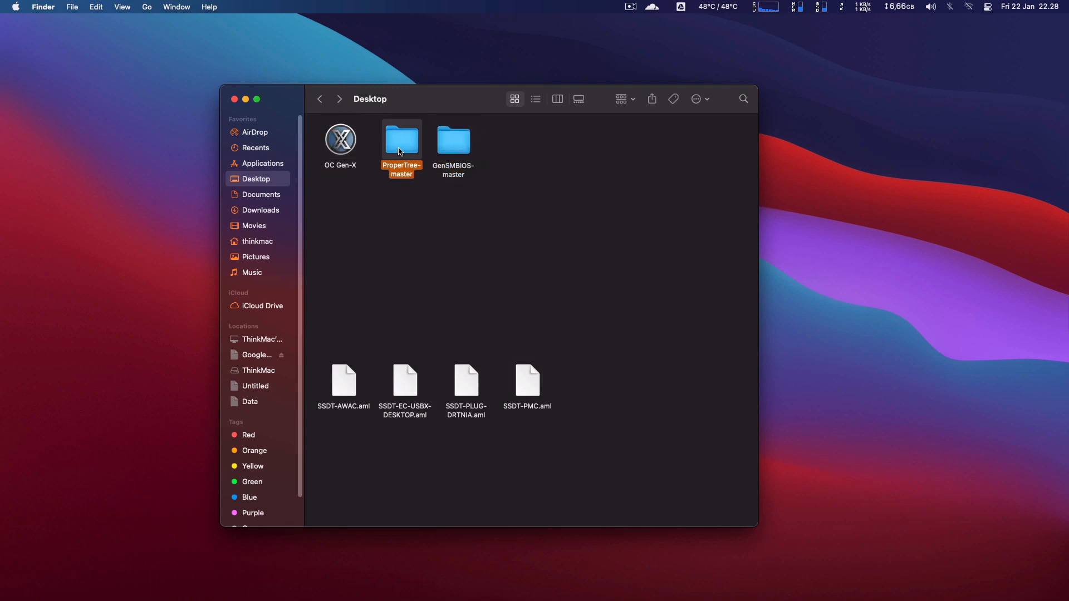
{"action": "left_click", "coordinate": [455, 149]}
{"action": "left_click_drag", "start_coordinate": [457, 148], "coordinate": [465, 148]}
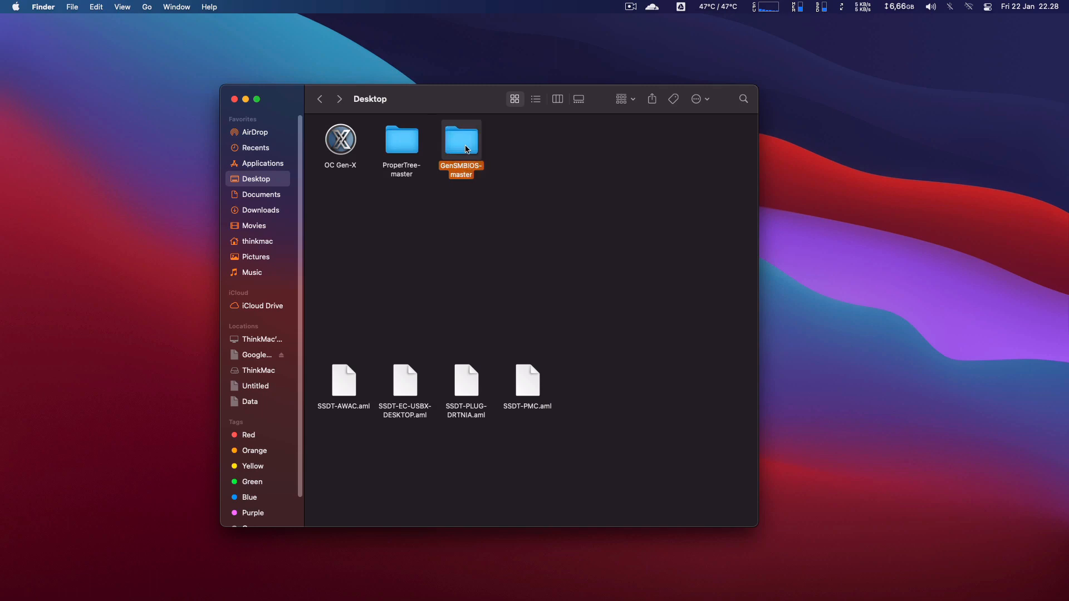
{"action": "left_click", "coordinate": [540, 156]}
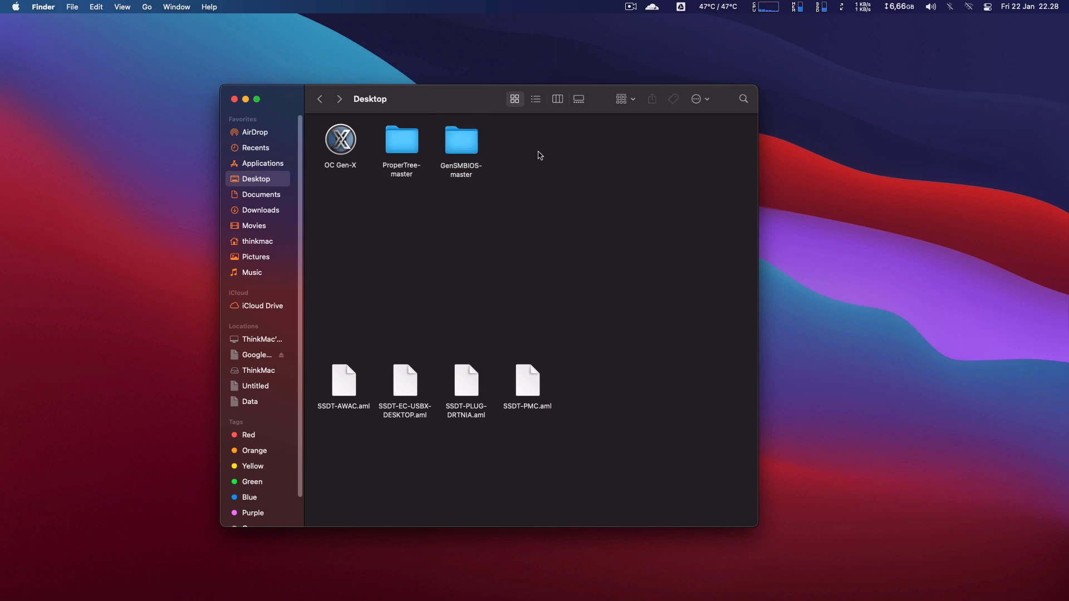
Step: Launch OC Gen-X from the Desktop folder and select Coffee Lake as the Intel Consumer system type
{"action": "double_click", "coordinate": [342, 150]}
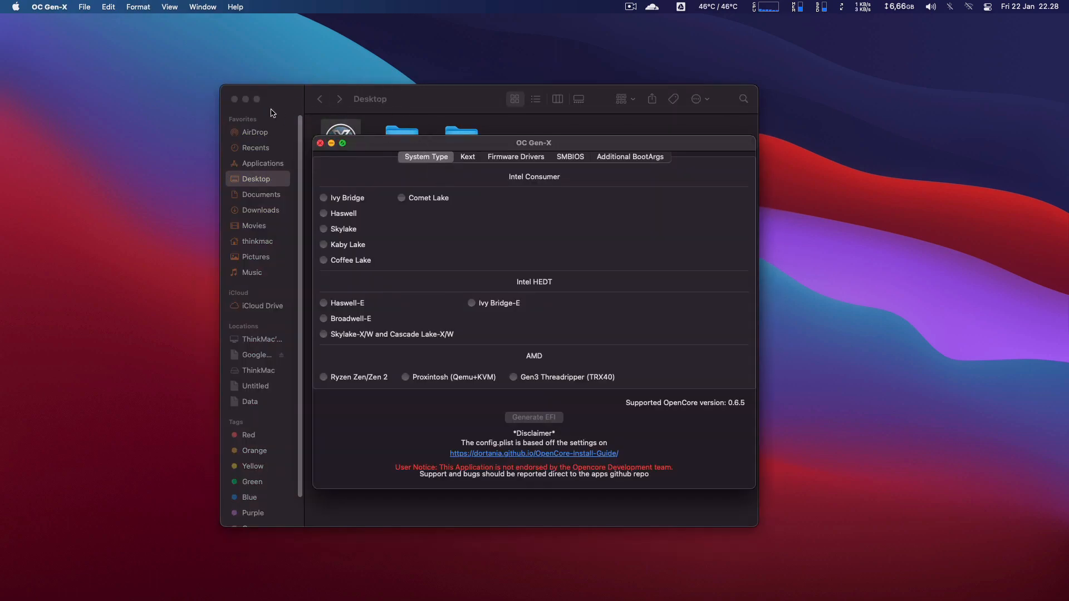
{"action": "left_click", "coordinate": [246, 99]}
{"action": "left_click_drag", "start_coordinate": [404, 140], "coordinate": [389, 97]}
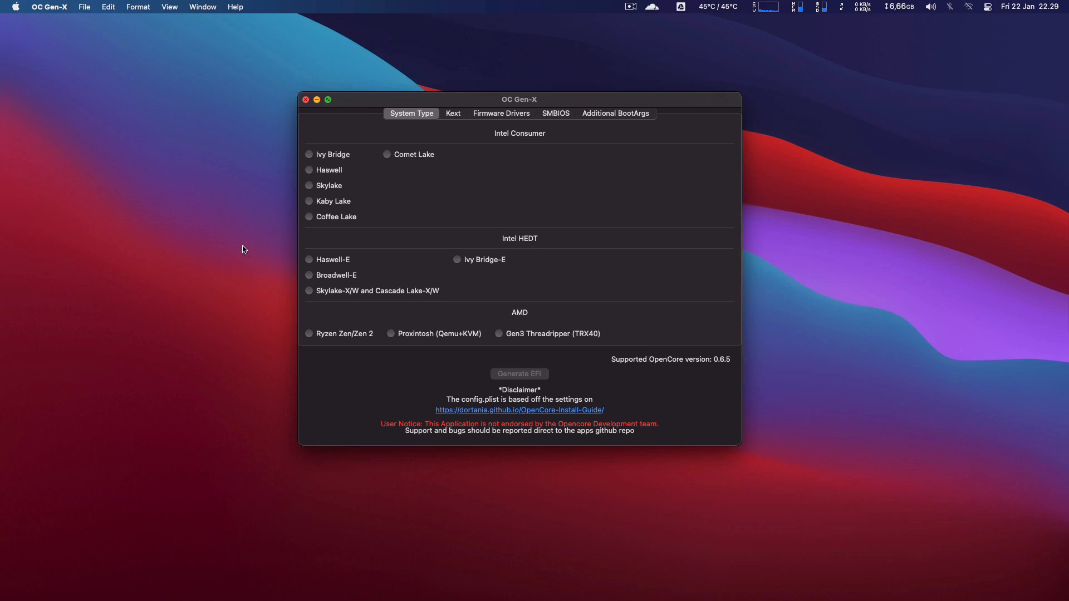
{"action": "left_click", "coordinate": [334, 218]}
Step: Enable the SMCProcessor and SMCSuperIO VirtualSMC plugins in the kext selection
{"action": "left_click", "coordinate": [455, 117]}
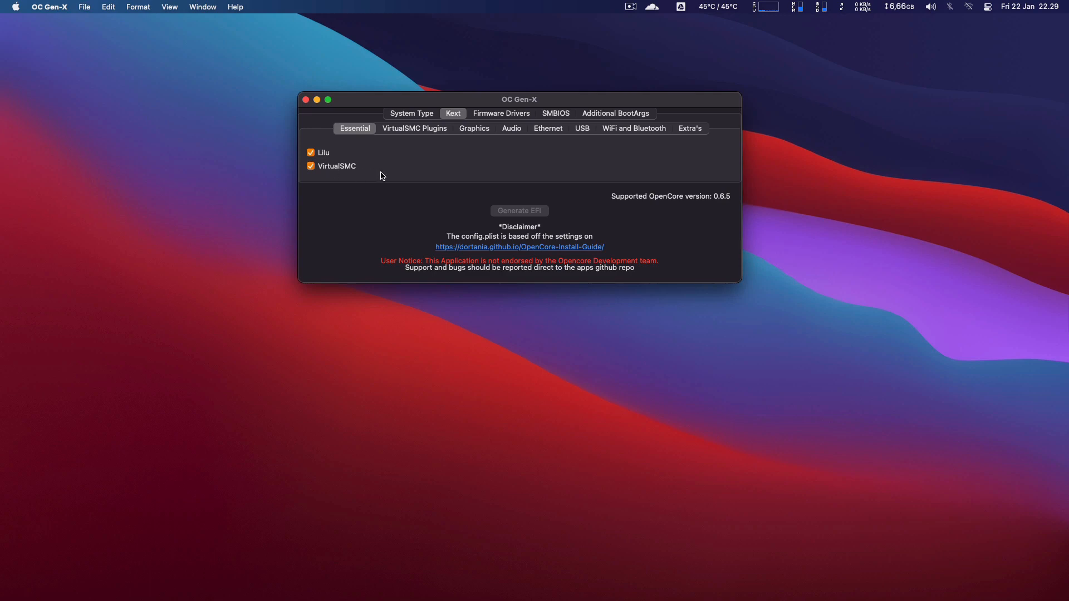
{"action": "left_click", "coordinate": [412, 130]}
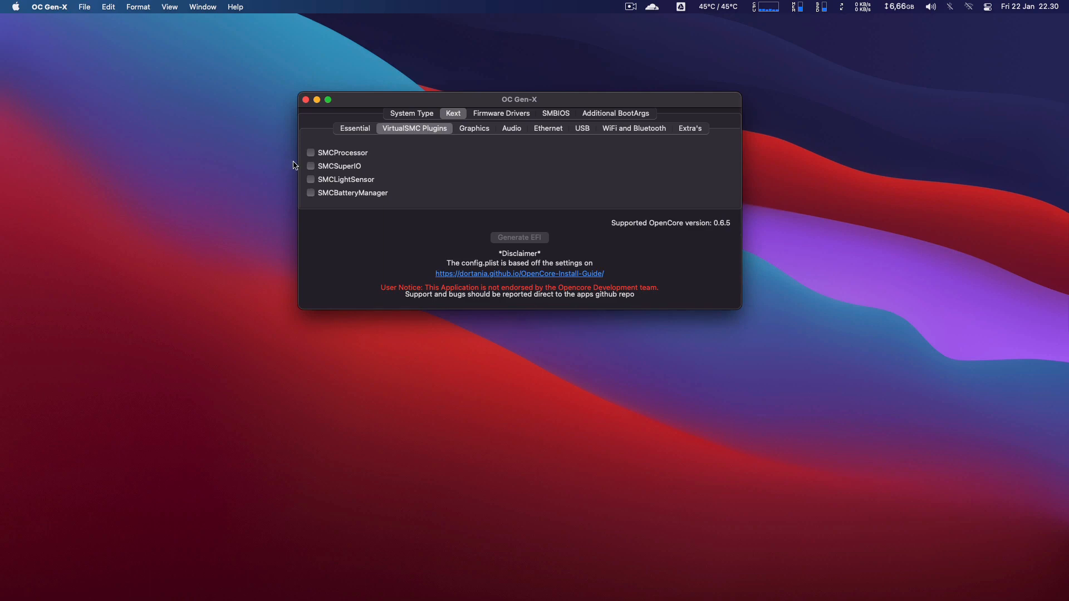
{"action": "left_click", "coordinate": [336, 154]}
{"action": "left_click", "coordinate": [336, 165]}
Step: Enable the WhateverGreen graphics kext and the AppleALC audio kext
{"action": "left_click", "coordinate": [467, 131]}
{"action": "left_click", "coordinate": [342, 155]}
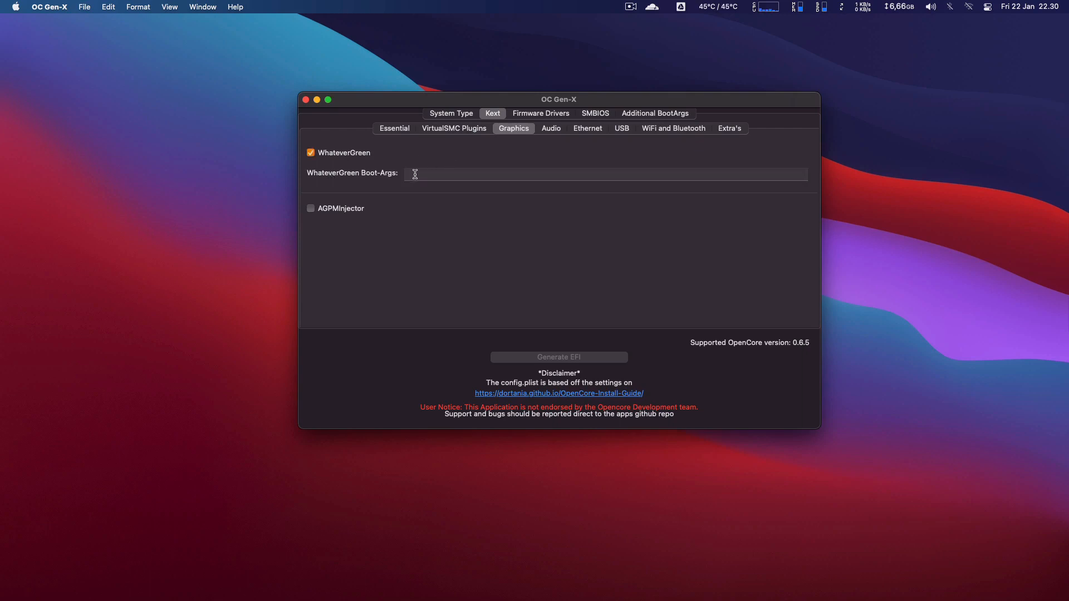
{"action": "left_click", "coordinate": [547, 133]}
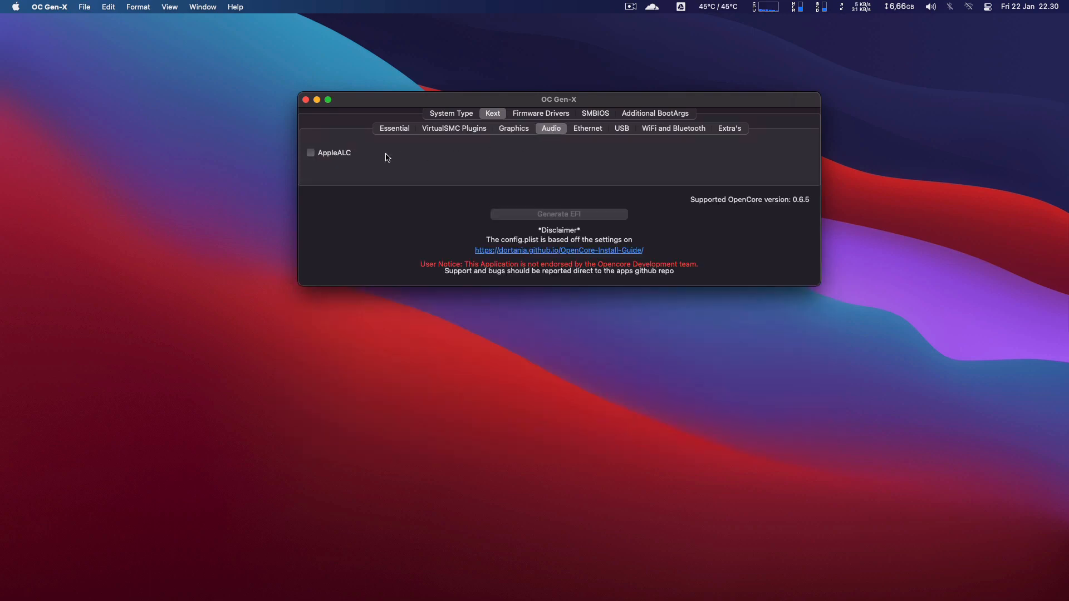
{"action": "left_click", "coordinate": [345, 158]}
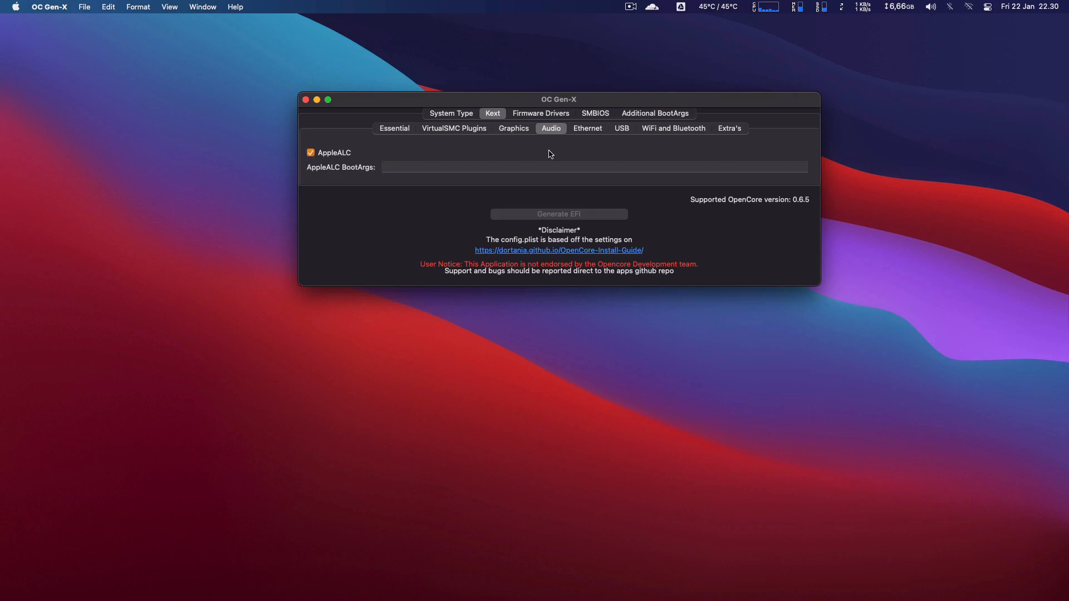
Step: Enable the IntelMausi Ethernet kext and the USBInjectAll USB kext
{"action": "left_click", "coordinate": [586, 132]}
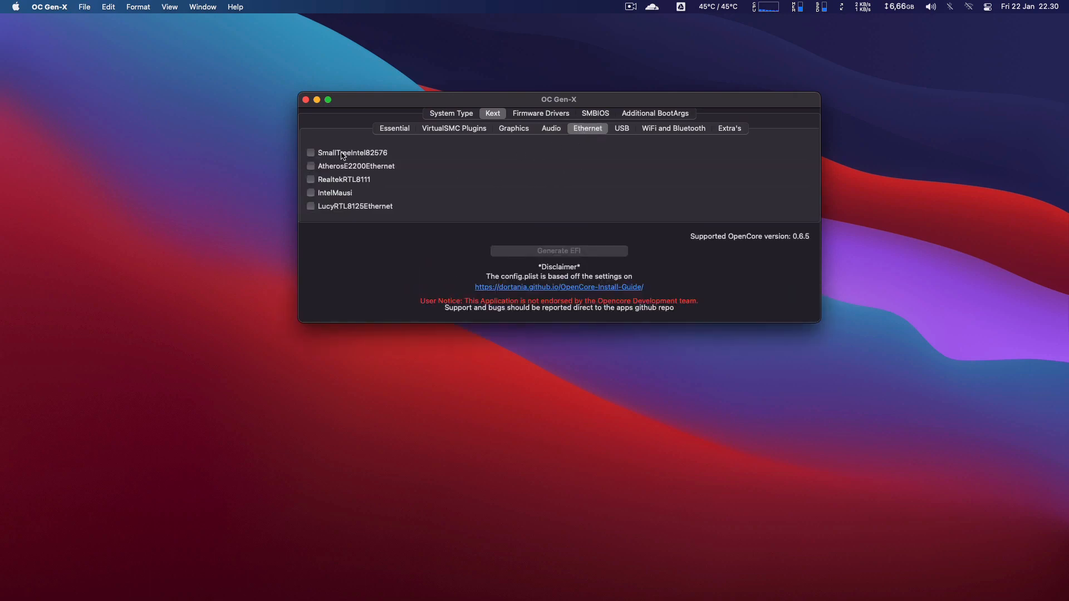
{"action": "left_click", "coordinate": [327, 195]}
{"action": "left_click", "coordinate": [621, 131]}
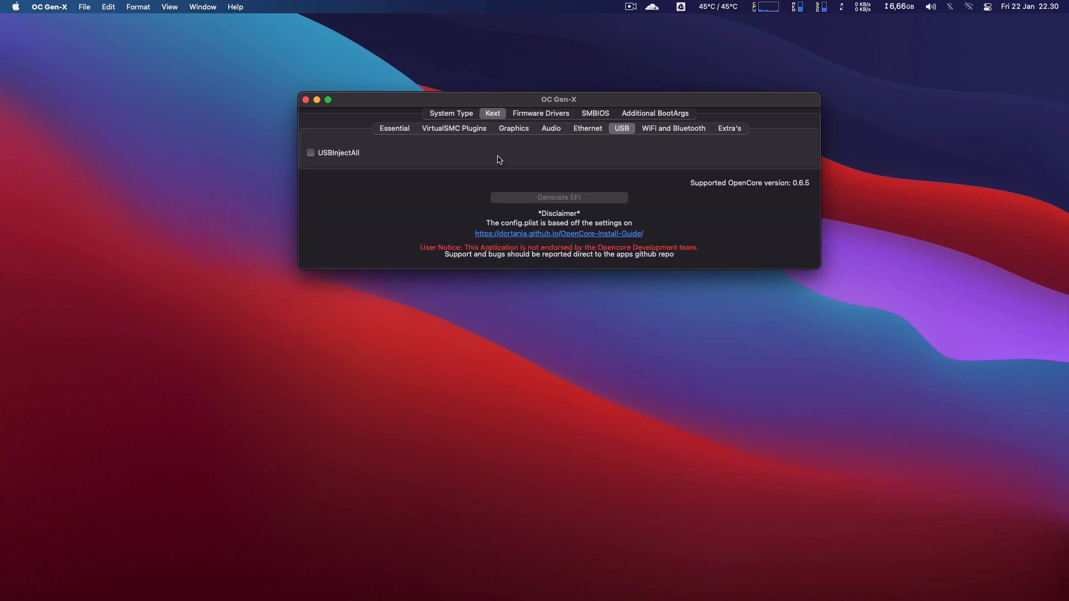
{"action": "left_click", "coordinate": [338, 159]}
Step: Review the WiFi and Bluetooth kexts, the extra kexts and the UEFI firmware drivers
{"action": "left_click", "coordinate": [656, 131]}
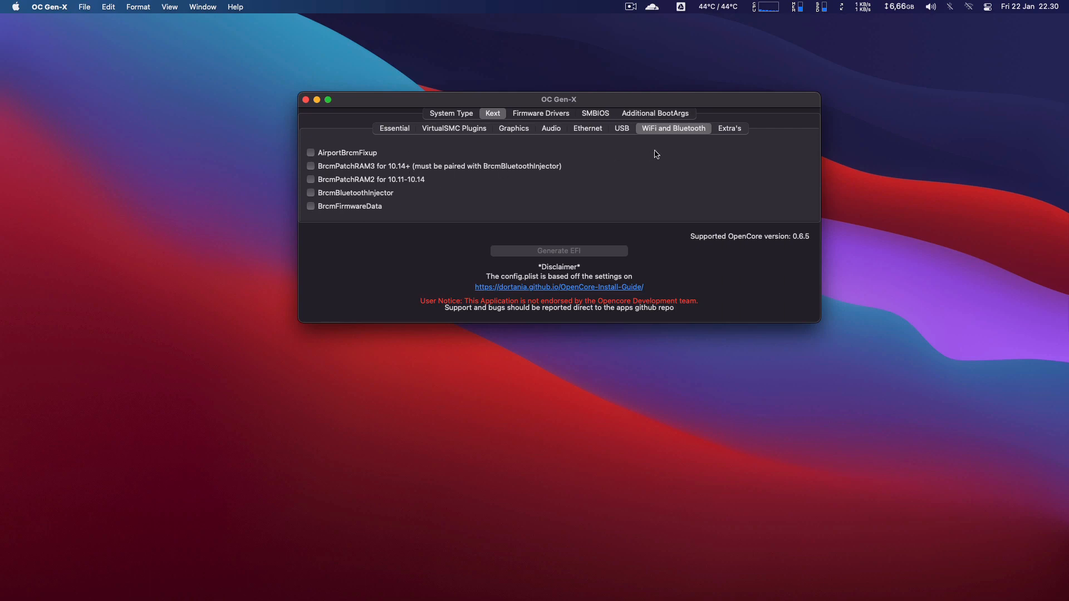
{"action": "left_click", "coordinate": [724, 132]}
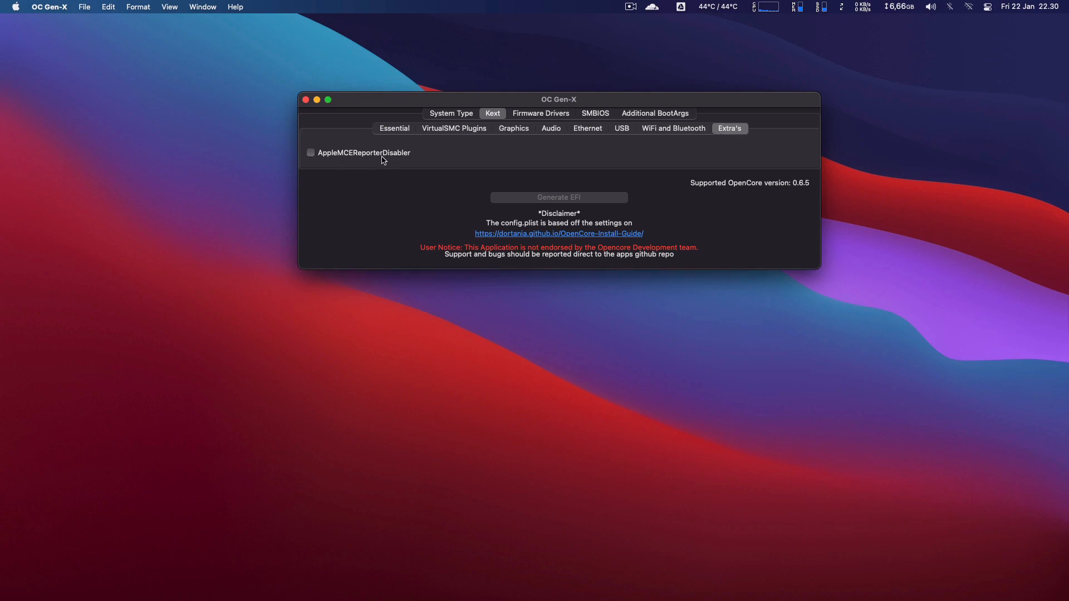
{"action": "left_click", "coordinate": [553, 115]}
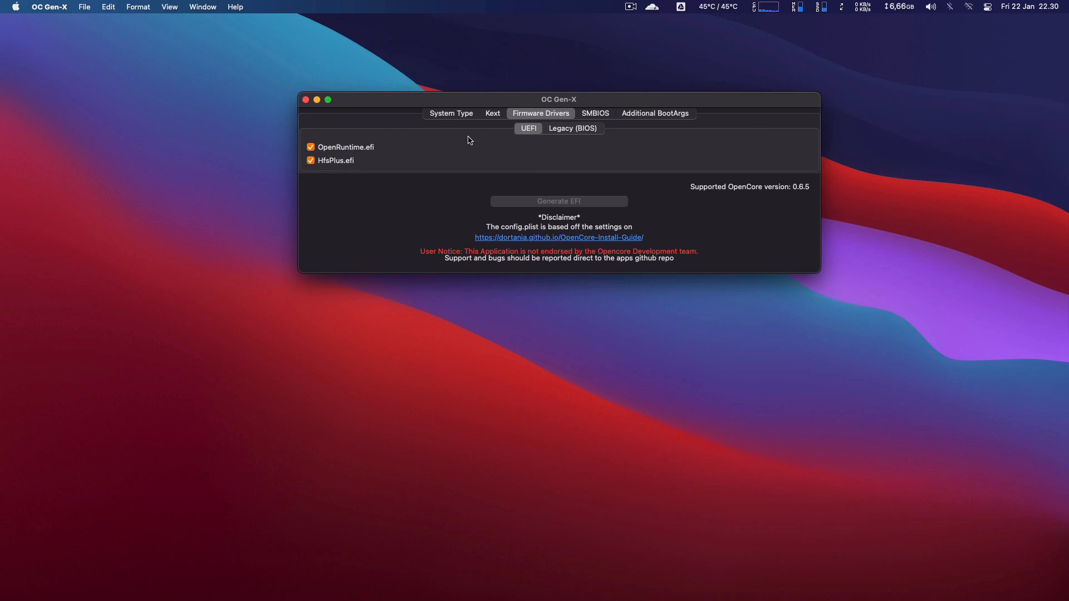
Step: Set the SMBIOS system model to iMac19,1
{"action": "left_click", "coordinate": [596, 114]}
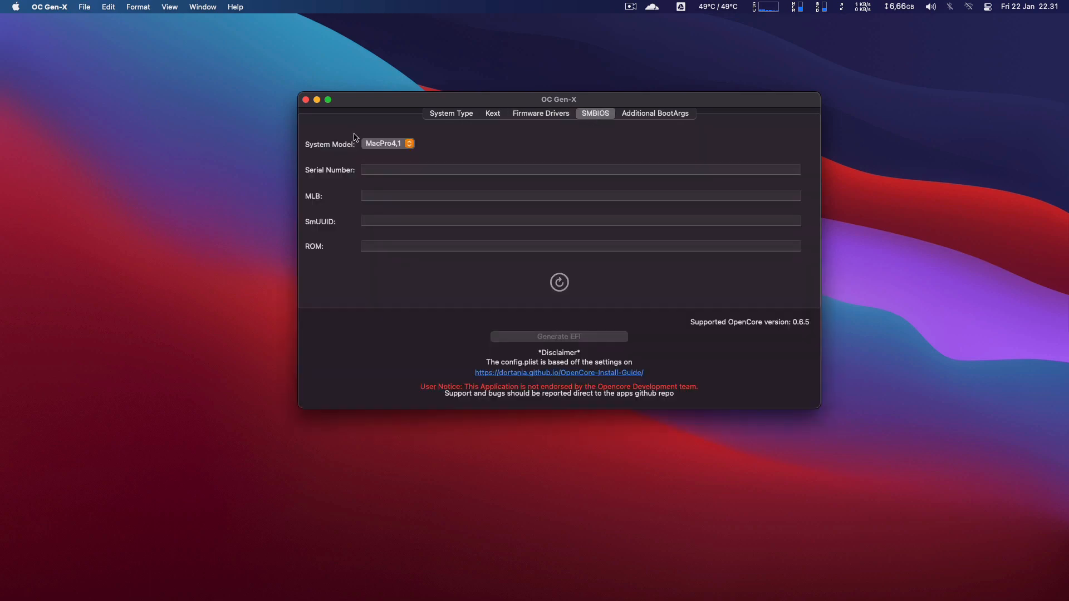
{"action": "left_click", "coordinate": [407, 144]}
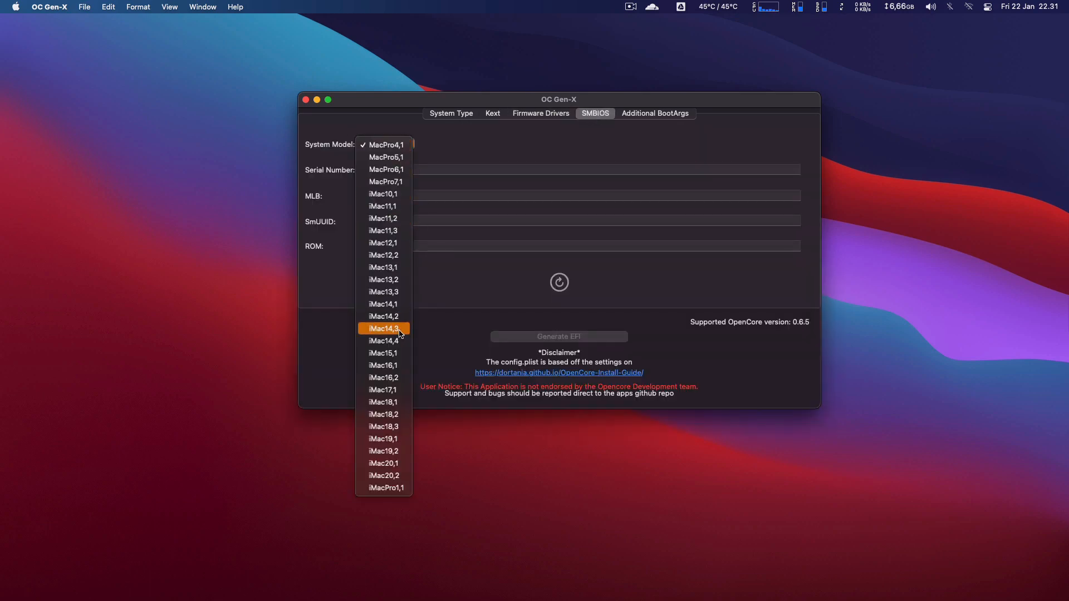
{"action": "left_click", "coordinate": [392, 440]}
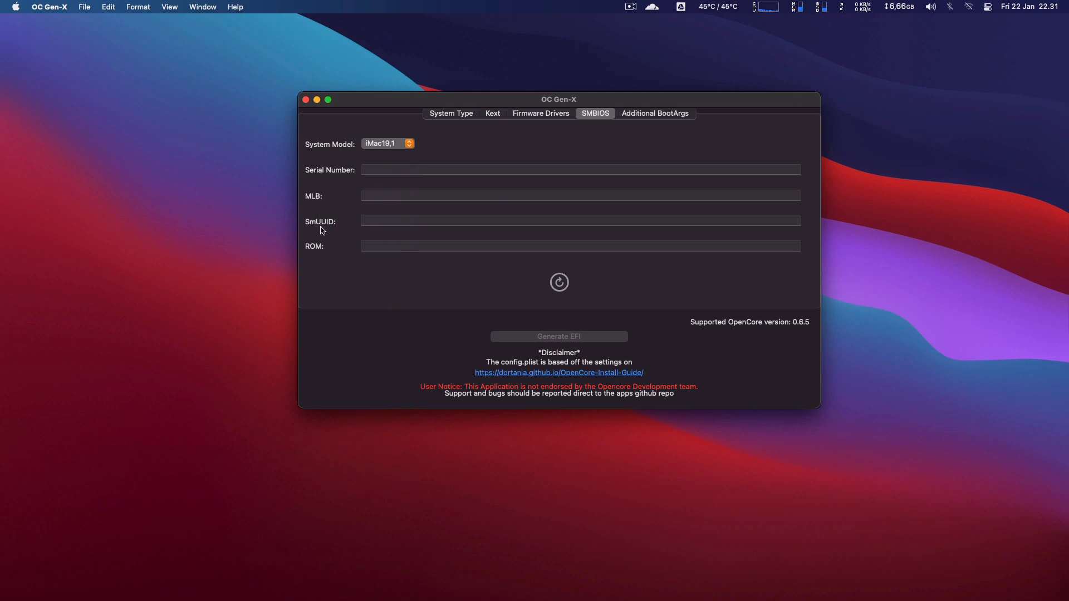
Step: Generate a fresh serial number, MLB, SmUUID and ROM for the chosen system model
{"action": "left_click", "coordinate": [558, 284]}
{"action": "left_click", "coordinate": [558, 284]}
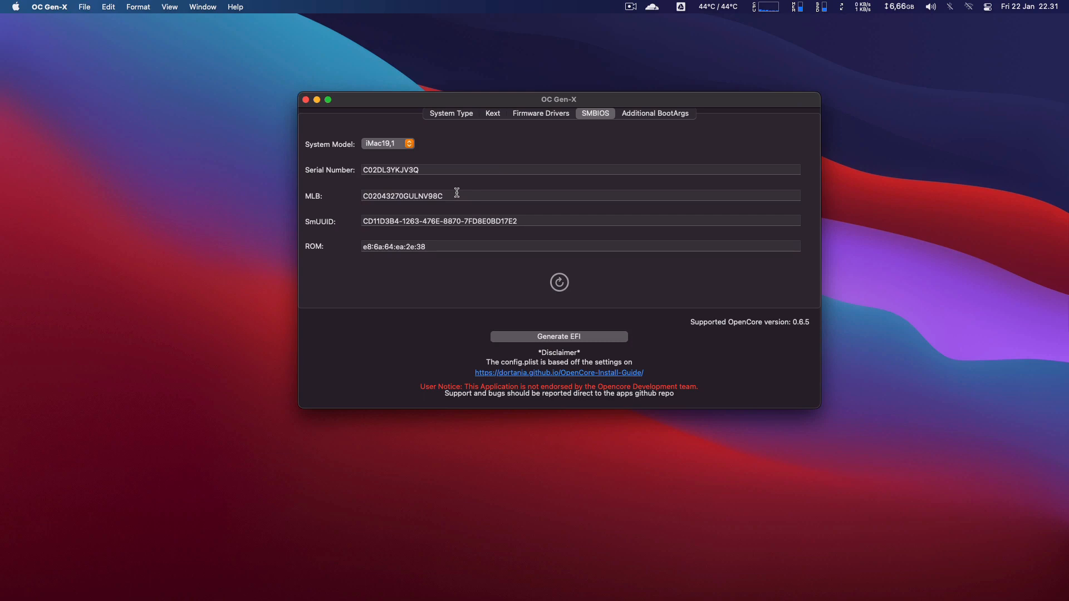
{"action": "left_click", "coordinate": [552, 286]}
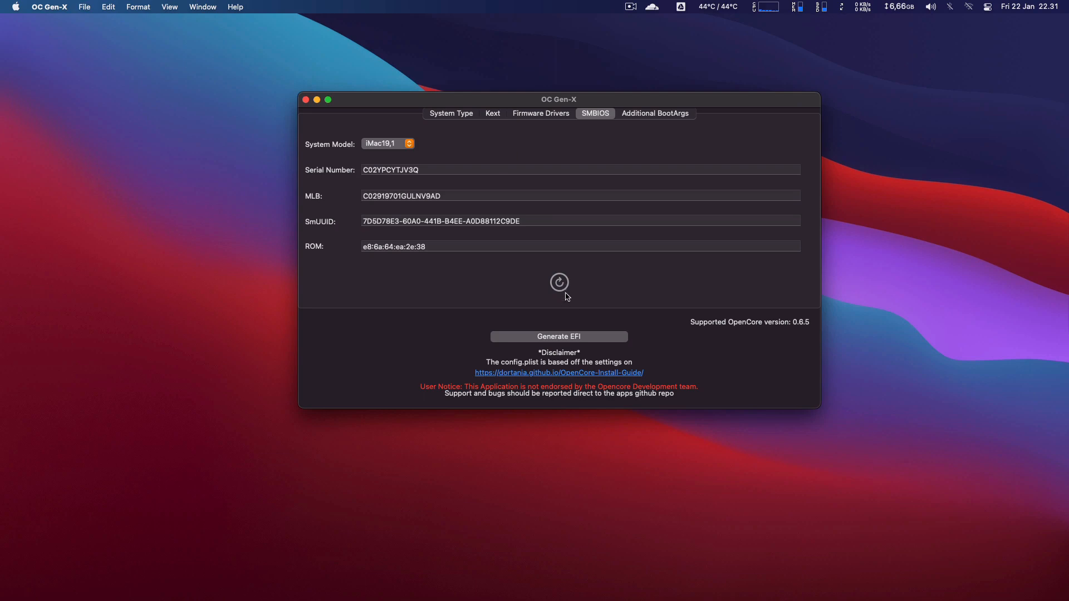
{"action": "left_click", "coordinate": [562, 287]}
{"action": "left_click", "coordinate": [563, 287]}
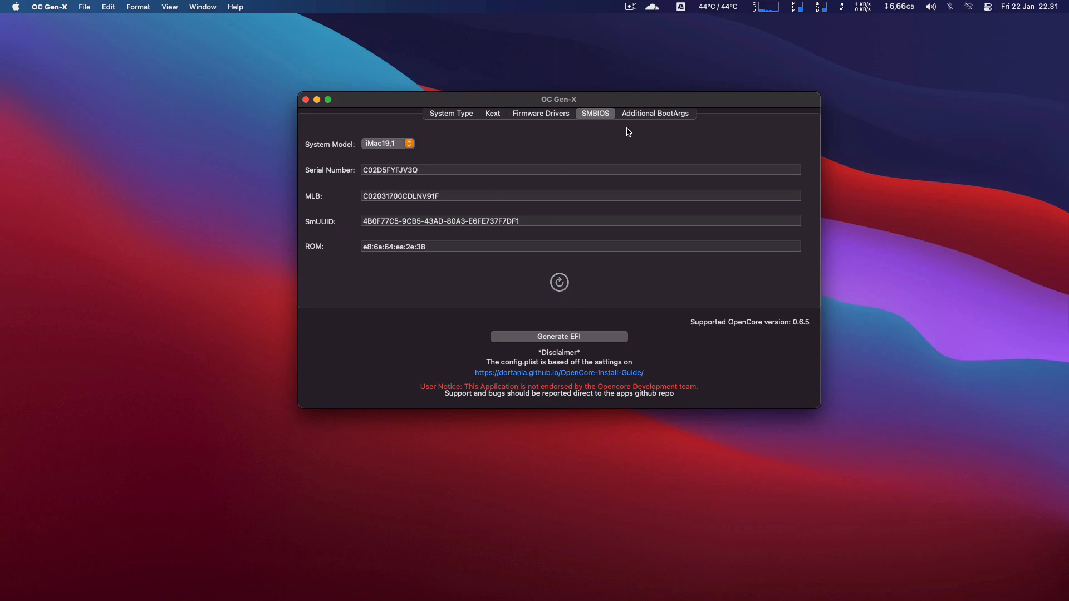
Step: Show the additional boot arguments setting, and bring up the Desktop Coffee Lake guide in Firefox
{"action": "left_click", "coordinate": [655, 115]}
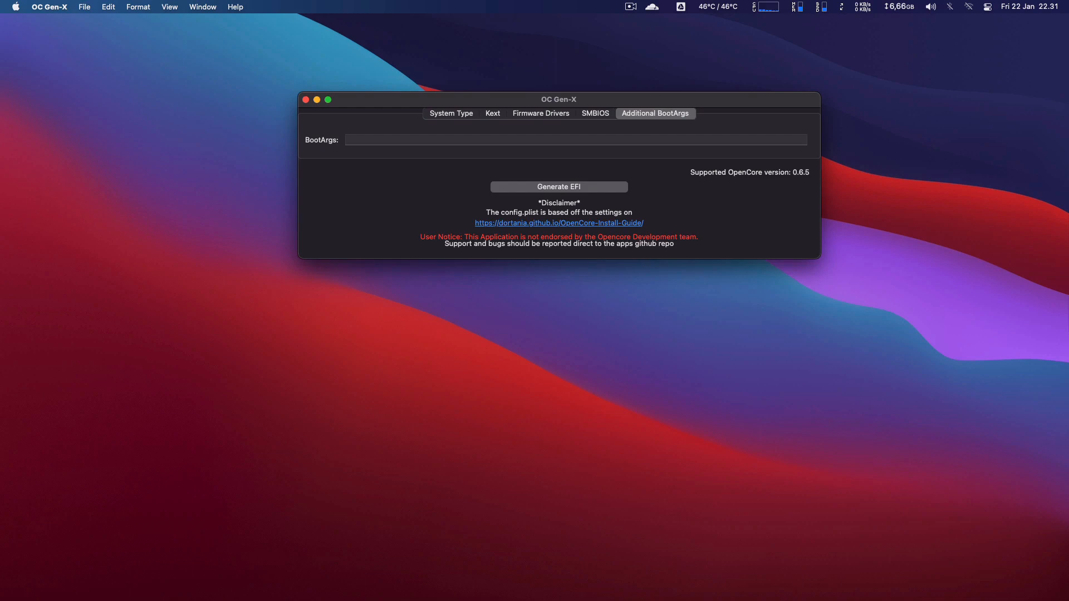
{"action": "key", "text": "ctrl+Up"}
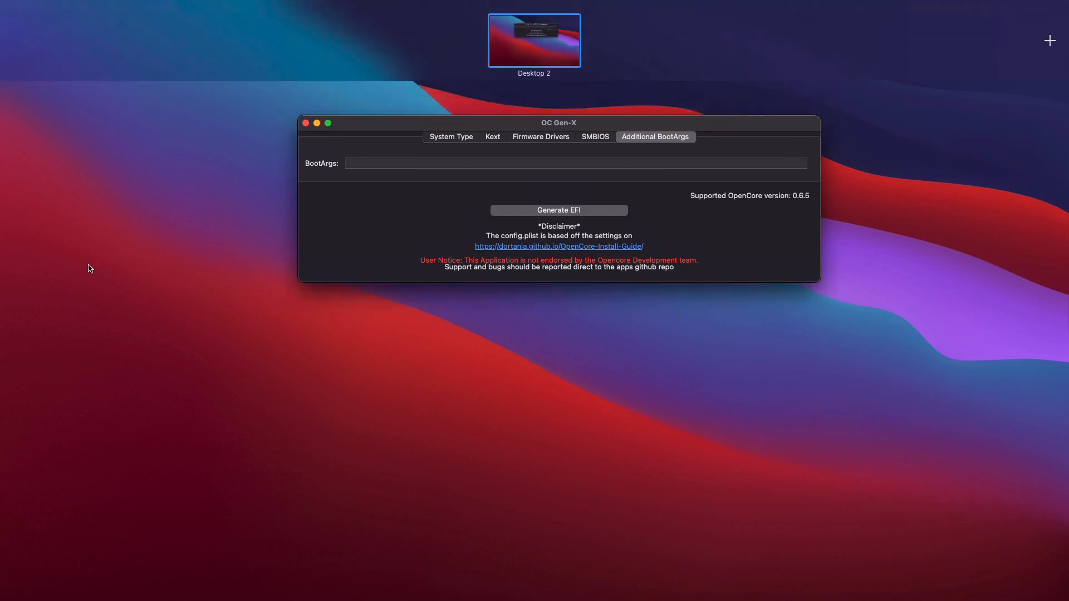
{"action": "left_click", "coordinate": [383, 266]}
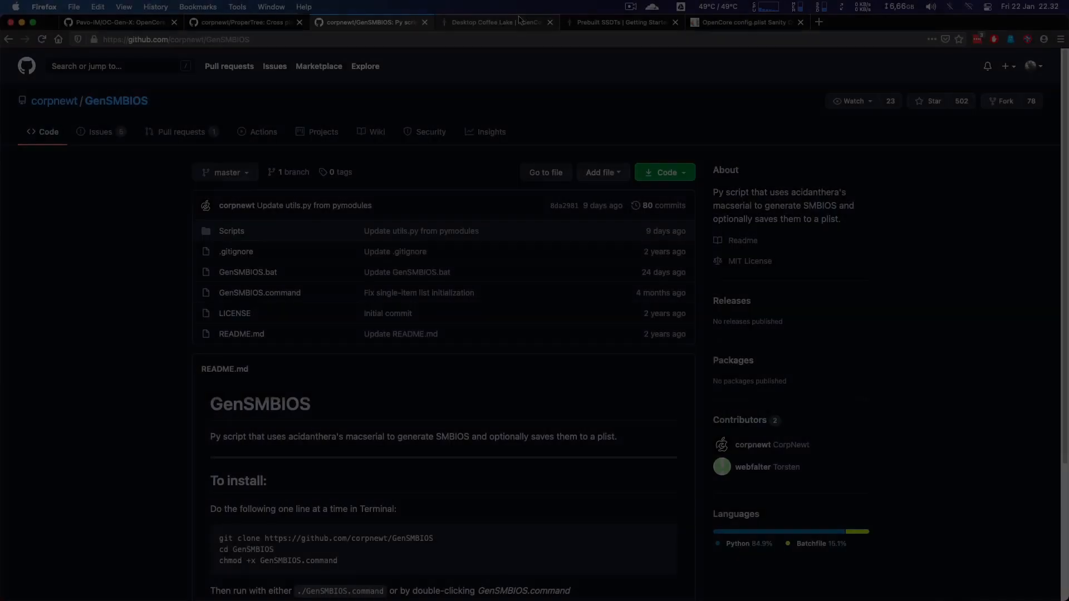
{"action": "left_click", "coordinate": [506, 23]}
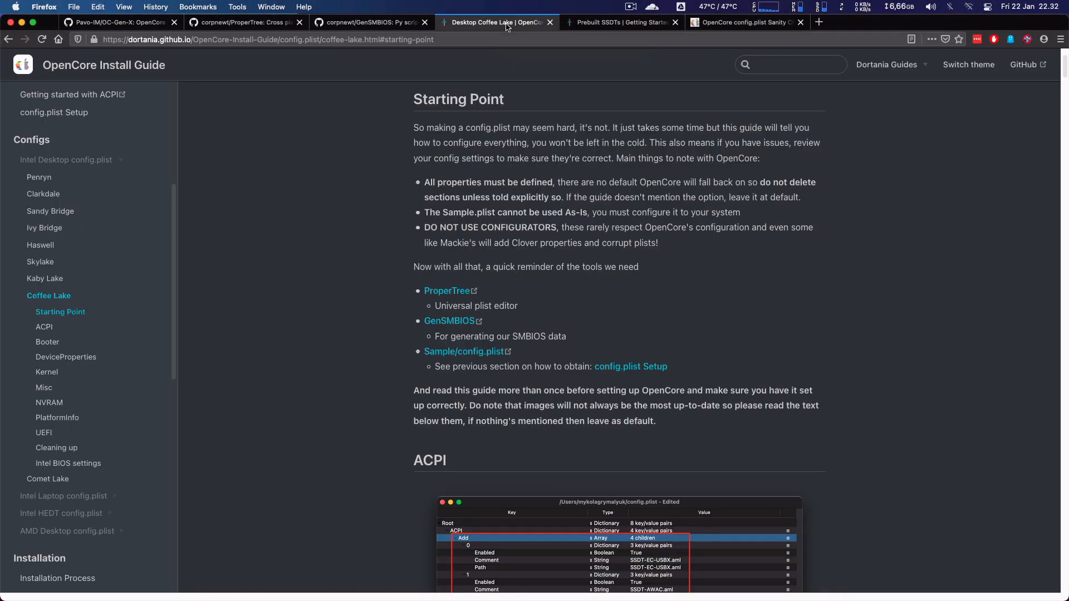
{"action": "scroll", "coordinate": [588, 140], "scroll_direction": "up", "scroll_amount": 5}
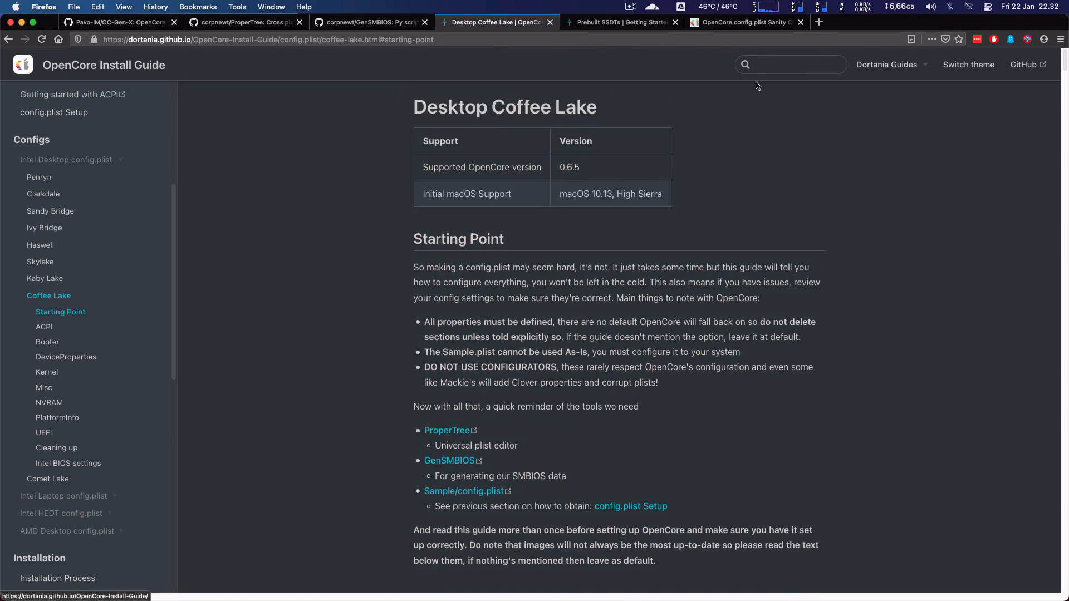
Step: Open the Dortania home page in a new tab placed before the Coffee Lake guide and skim its posts
{"action": "mouse_move", "coordinate": [877, 67]}
{"action": "left_click", "coordinate": [844, 89]}
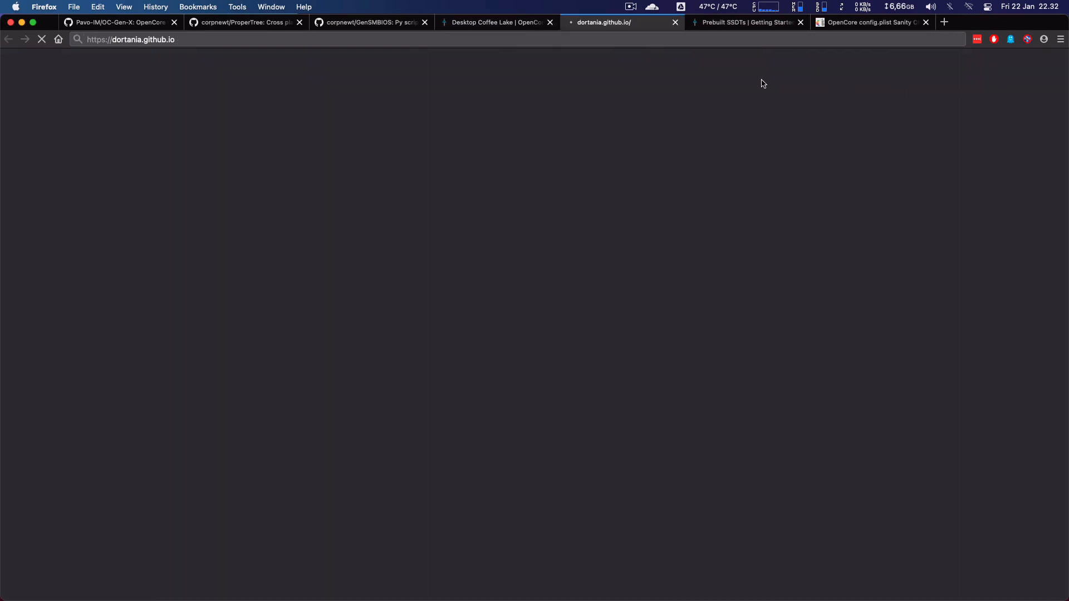
{"action": "left_click_drag", "start_coordinate": [617, 24], "coordinate": [499, 25]}
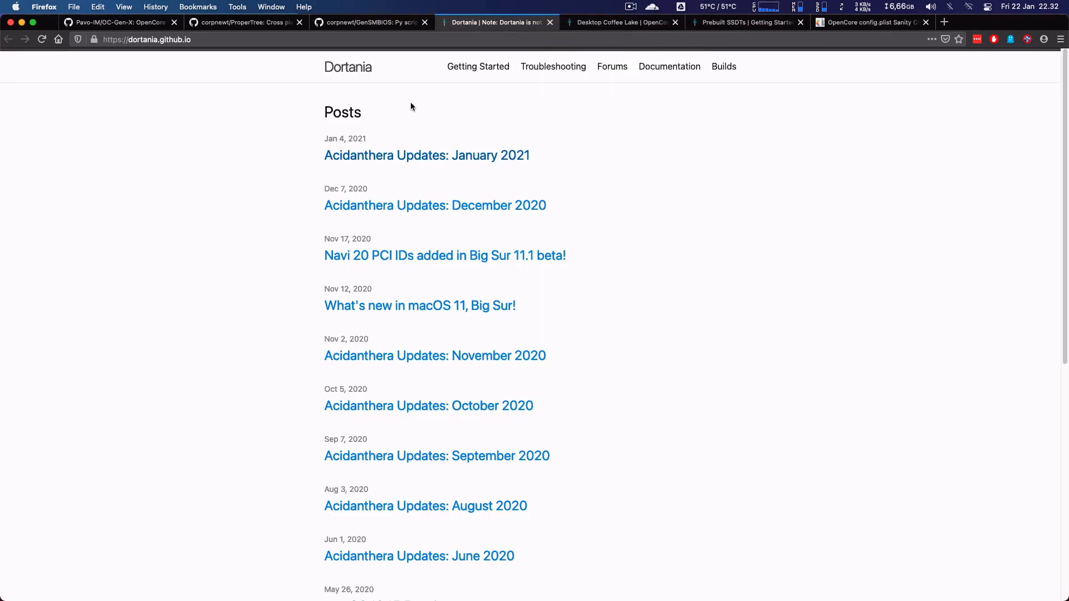
{"action": "scroll", "coordinate": [532, 307], "scroll_direction": "down", "scroll_amount": 1}
{"action": "scroll", "coordinate": [532, 309], "scroll_direction": "down", "scroll_amount": 10}
{"action": "scroll", "coordinate": [515, 318], "scroll_direction": "up", "scroll_amount": 15}
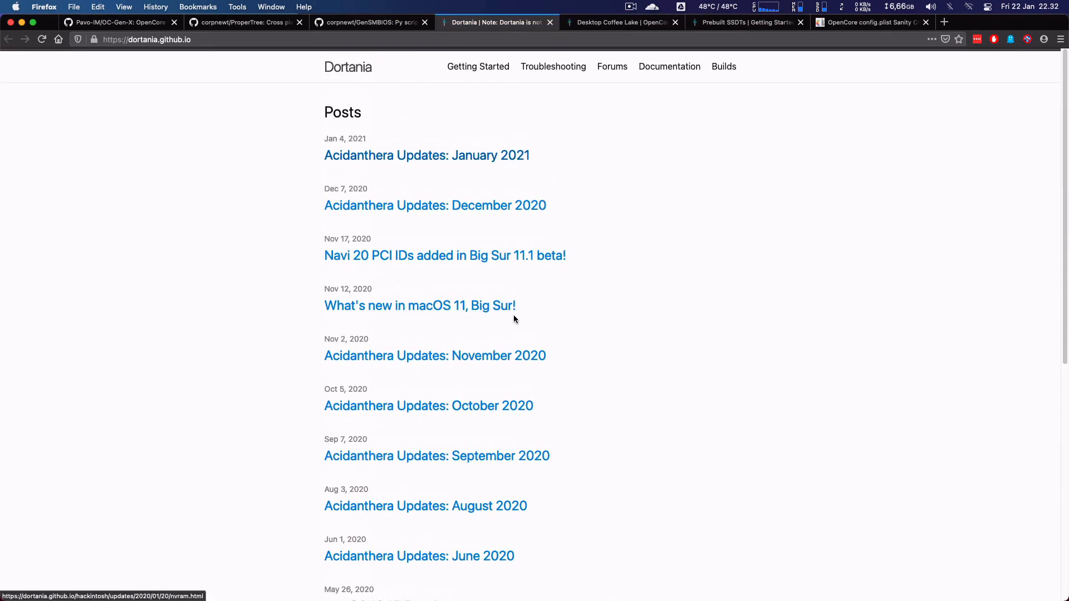
Step: Open the OpenCore Install Guide from Dortania's Getting Started page and go to its getting-started chapter
{"action": "left_click", "coordinate": [481, 71]}
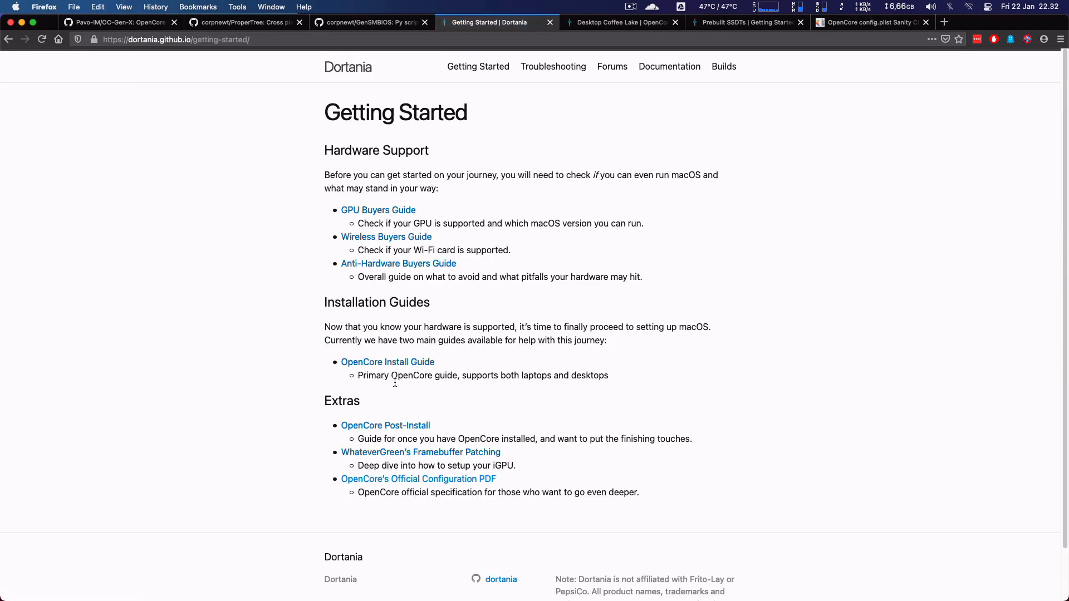
{"action": "left_click", "coordinate": [404, 366]}
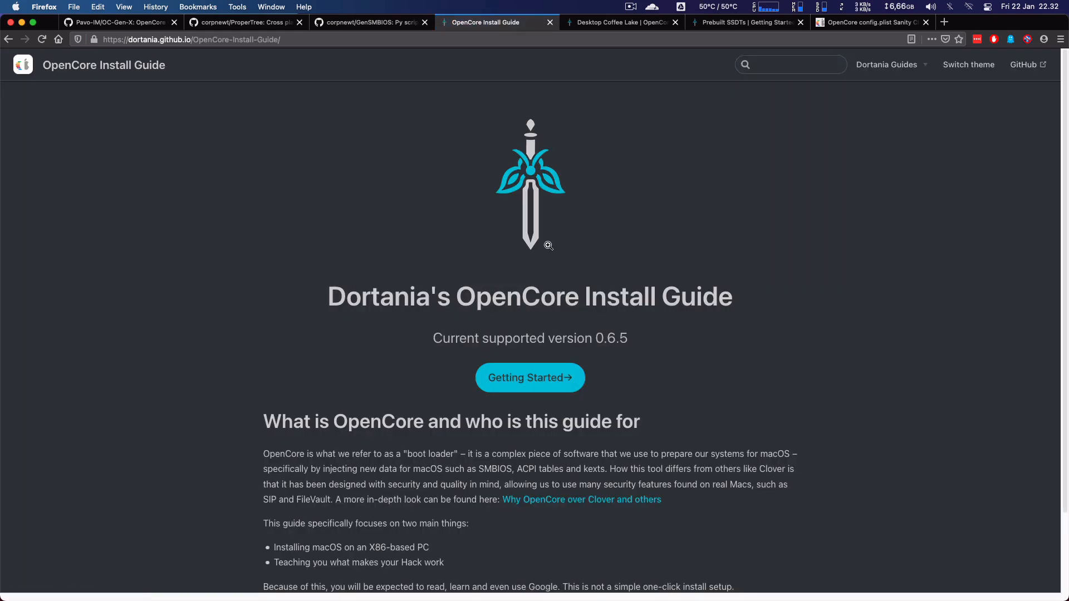
{"action": "scroll", "coordinate": [548, 245], "scroll_direction": "down", "scroll_amount": 2}
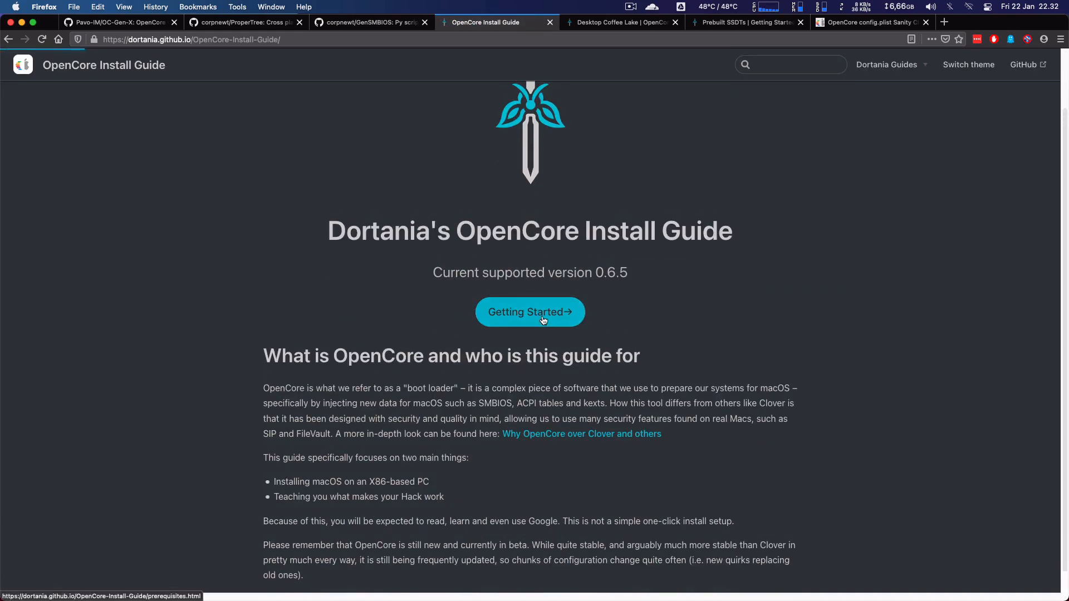
{"action": "left_click", "coordinate": [543, 321]}
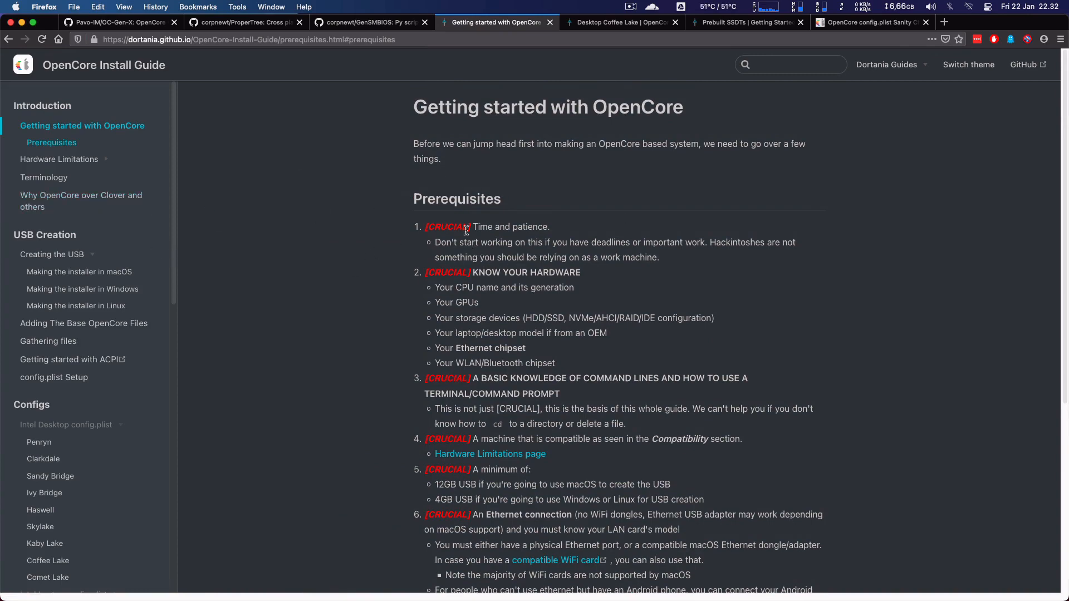
Step: Skim the prerequisites and open the Coffee Lake page among the Intel Desktop config.plist guides
{"action": "scroll", "coordinate": [536, 245], "scroll_direction": "down", "scroll_amount": 3}
{"action": "scroll", "coordinate": [455, 246], "scroll_direction": "up", "scroll_amount": 3}
{"action": "scroll", "coordinate": [134, 259], "scroll_direction": "down", "scroll_amount": 5}
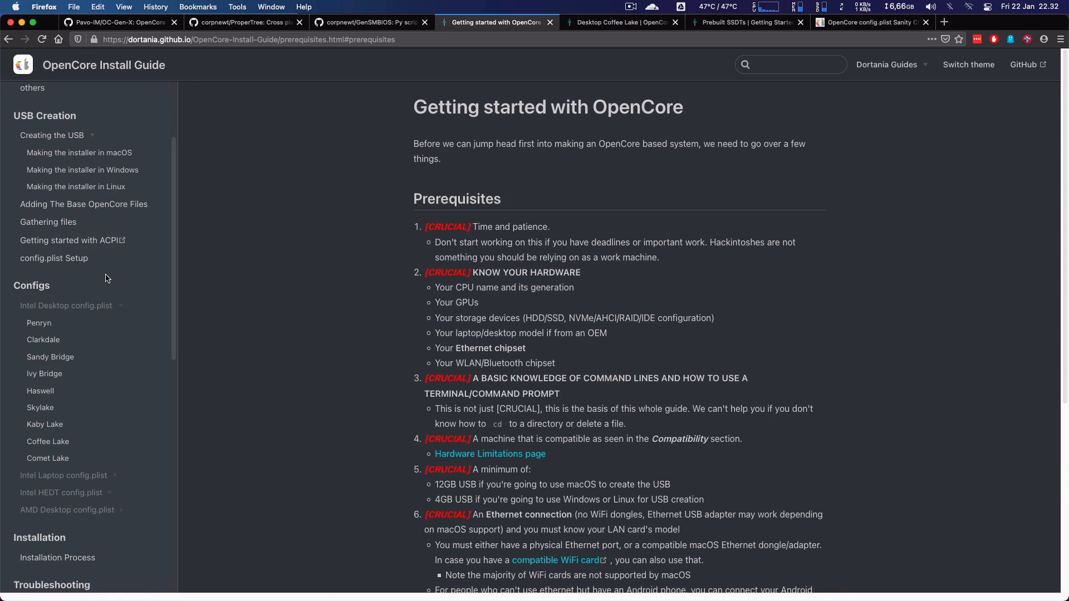
{"action": "scroll", "coordinate": [108, 279], "scroll_direction": "down", "scroll_amount": 2}
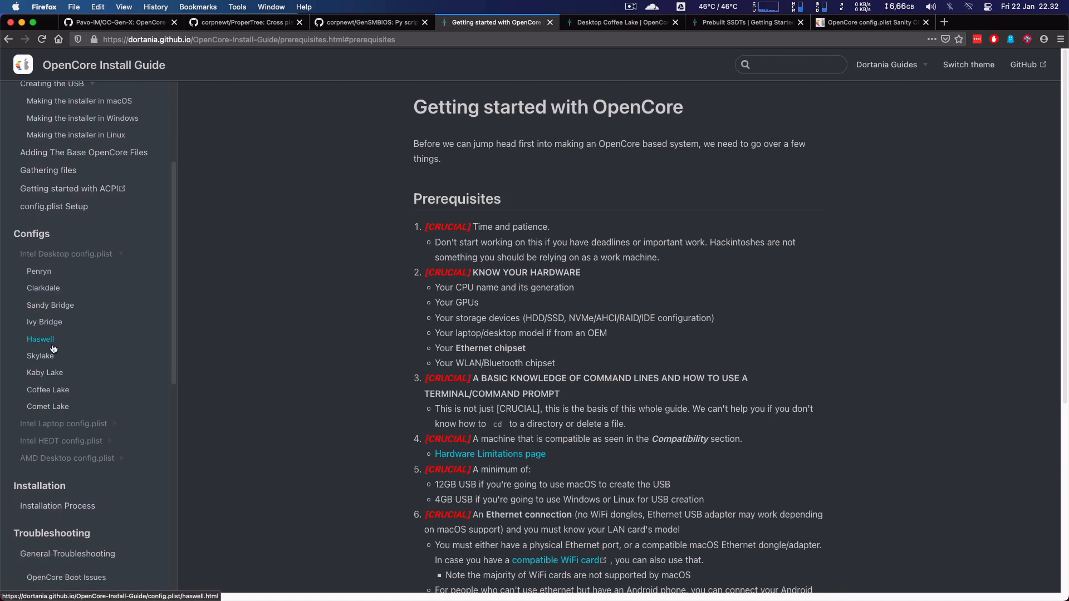
{"action": "left_click", "coordinate": [72, 254]}
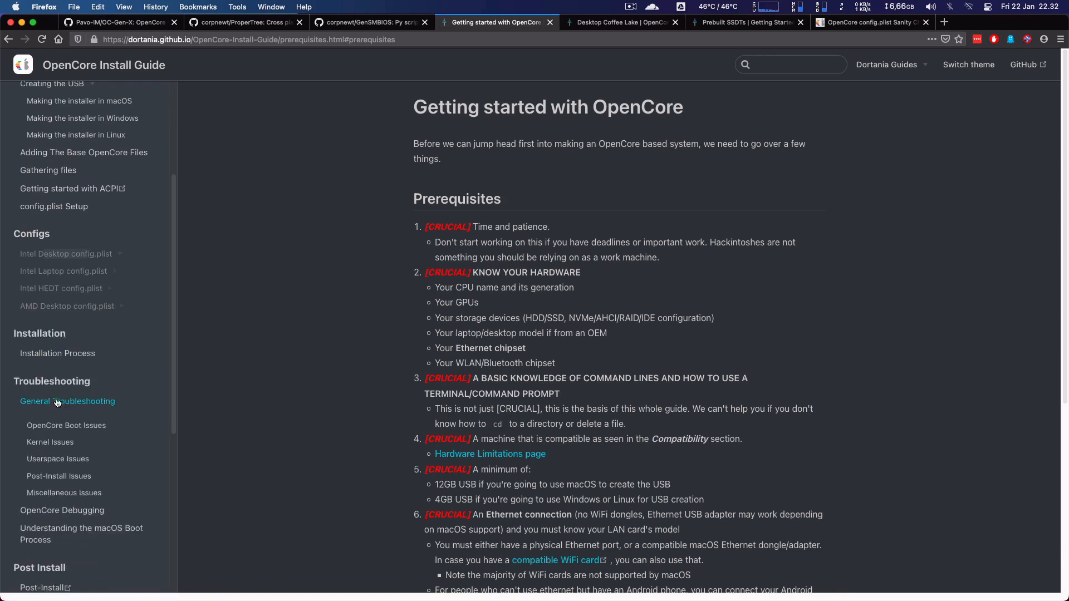
{"action": "left_click", "coordinate": [67, 254]}
{"action": "left_click", "coordinate": [47, 392]}
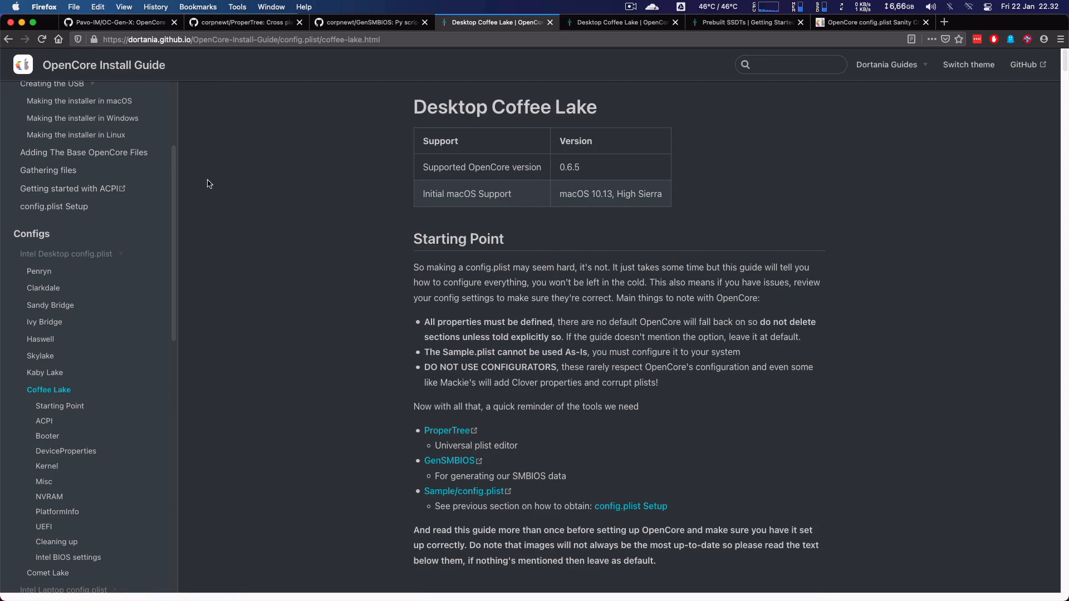
Step: Go to the NVRAM section of the Coffee Lake guide and examine the general purpose boot-args
{"action": "key", "text": "ctrl+Up"}
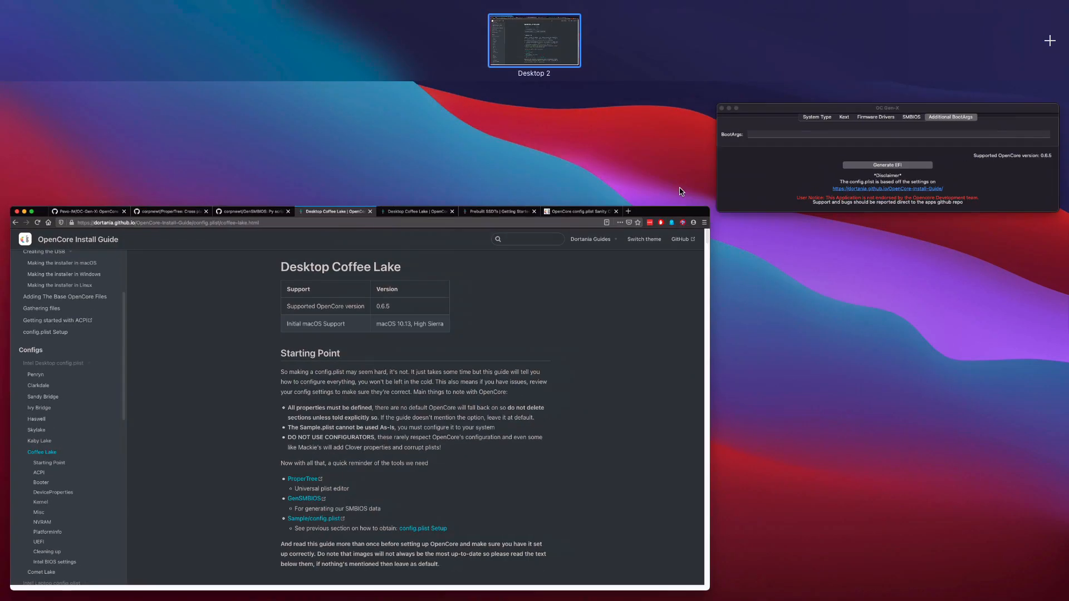
{"action": "left_click", "coordinate": [852, 159]}
{"action": "left_click", "coordinate": [772, 300]}
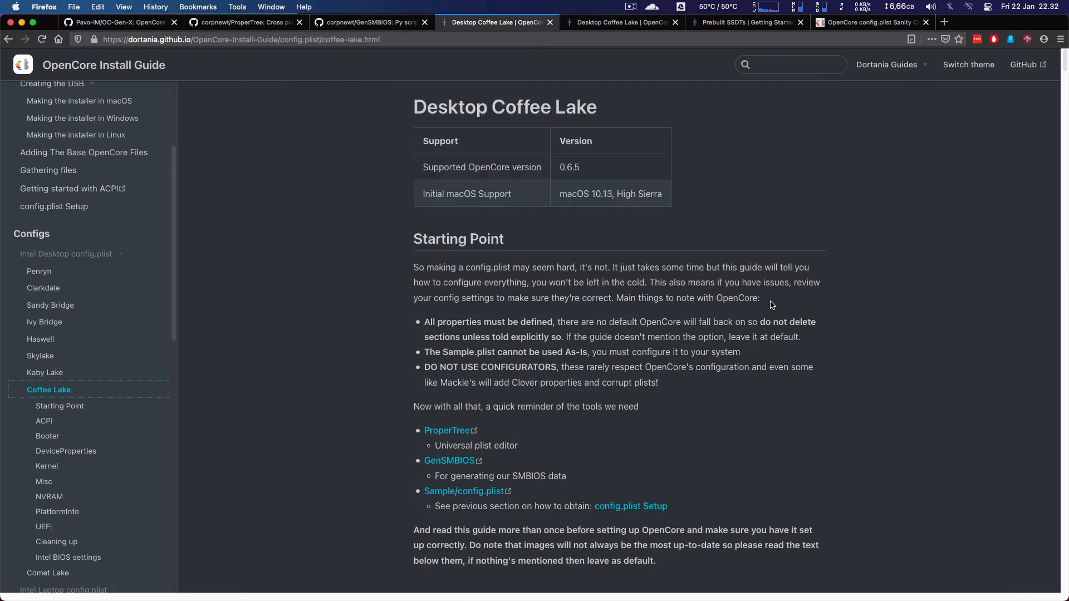
{"action": "scroll", "coordinate": [773, 301], "scroll_direction": "down", "scroll_amount": 15}
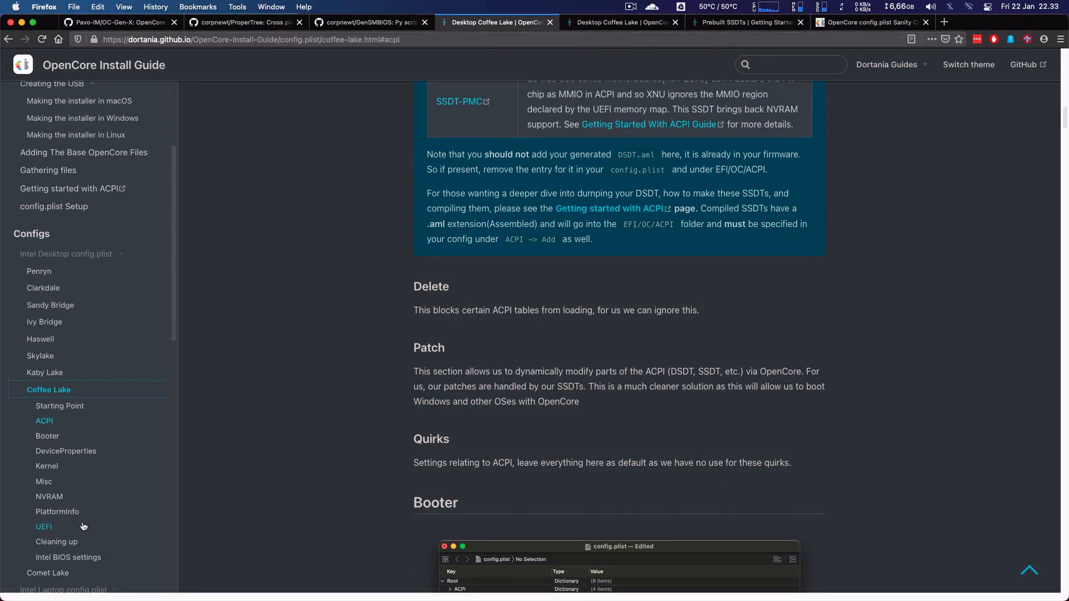
{"action": "left_click", "coordinate": [49, 497]}
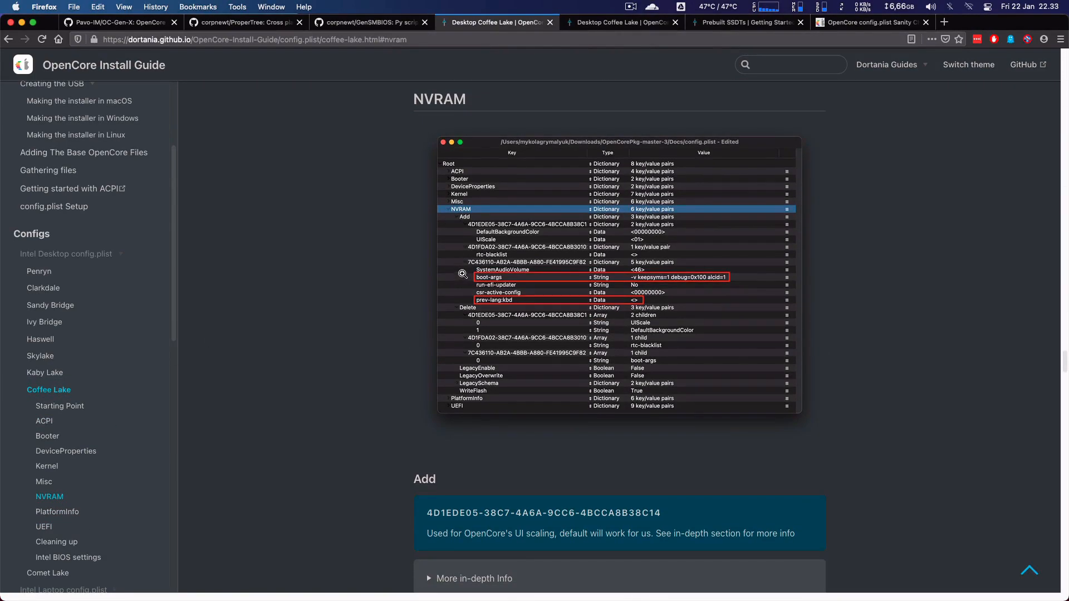
{"action": "scroll", "coordinate": [463, 272], "scroll_direction": "down", "scroll_amount": 10}
{"action": "scroll", "coordinate": [563, 301], "scroll_direction": "down", "scroll_amount": 5}
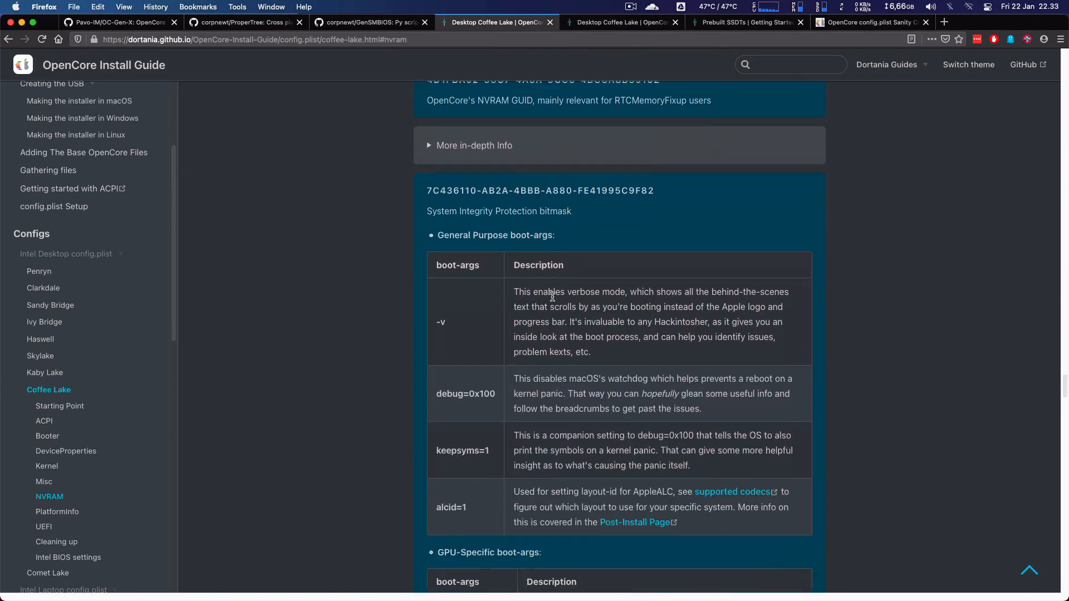
Step: In OC Gen-X, set the boot arguments to "-v keepsyms=1 debug=0x100 npci=0x2000 alcid=1" and generate the EFI folder
{"action": "key", "text": "ctrl+Up"}
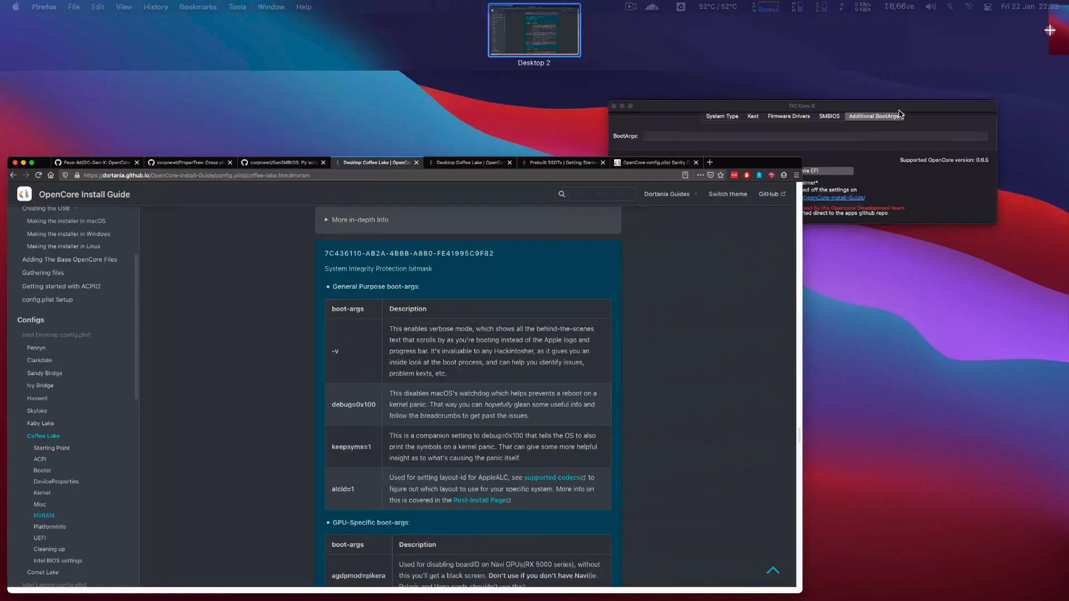
{"action": "left_click", "coordinate": [855, 182]}
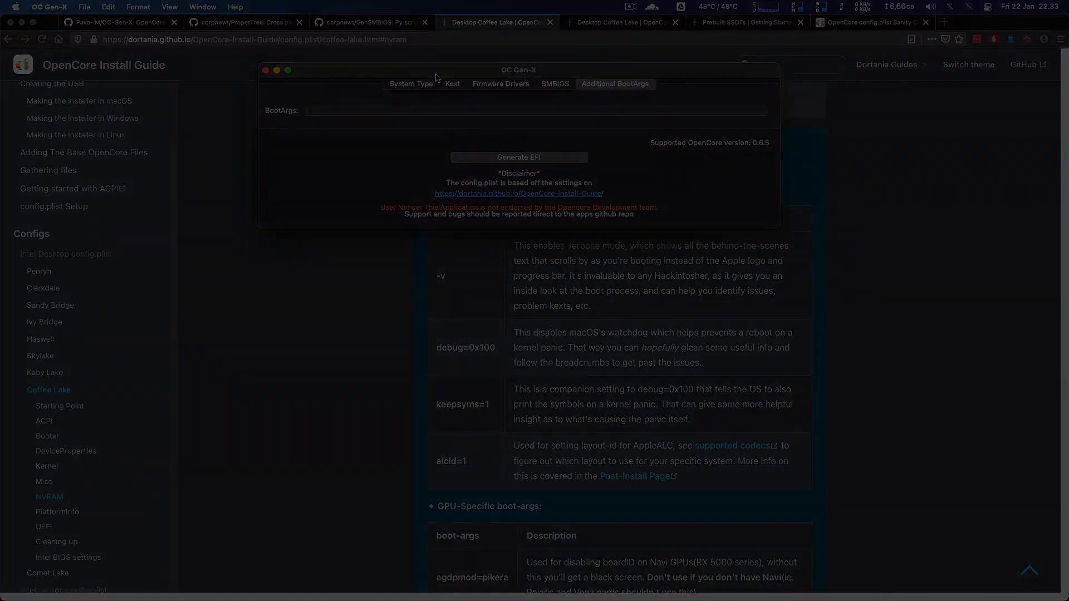
{"action": "right_click", "coordinate": [346, 111]}
{"action": "left_click", "coordinate": [381, 143]}
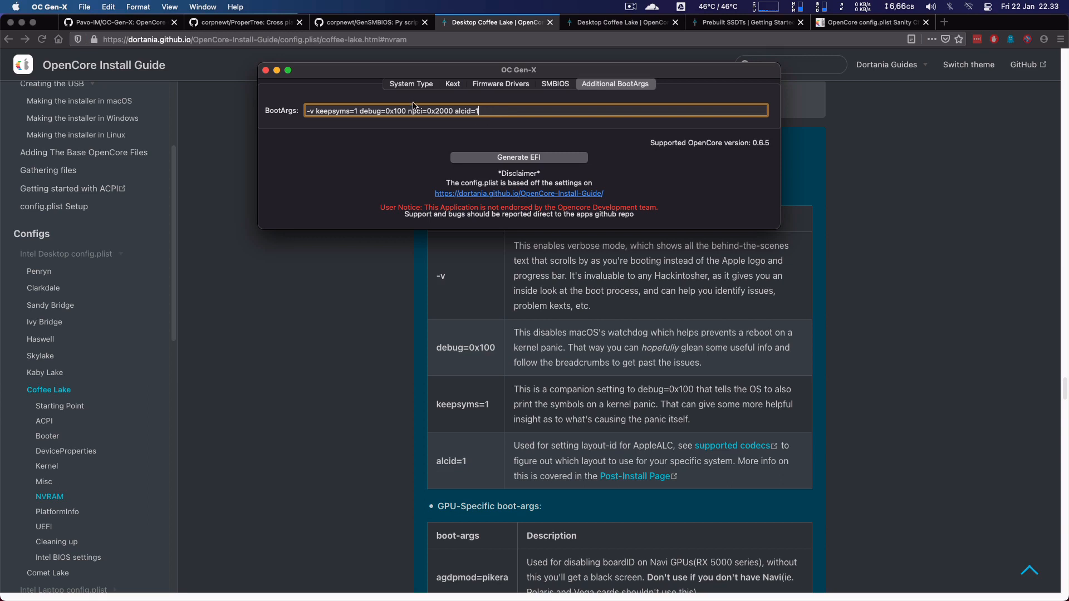
{"action": "left_click", "coordinate": [530, 162]}
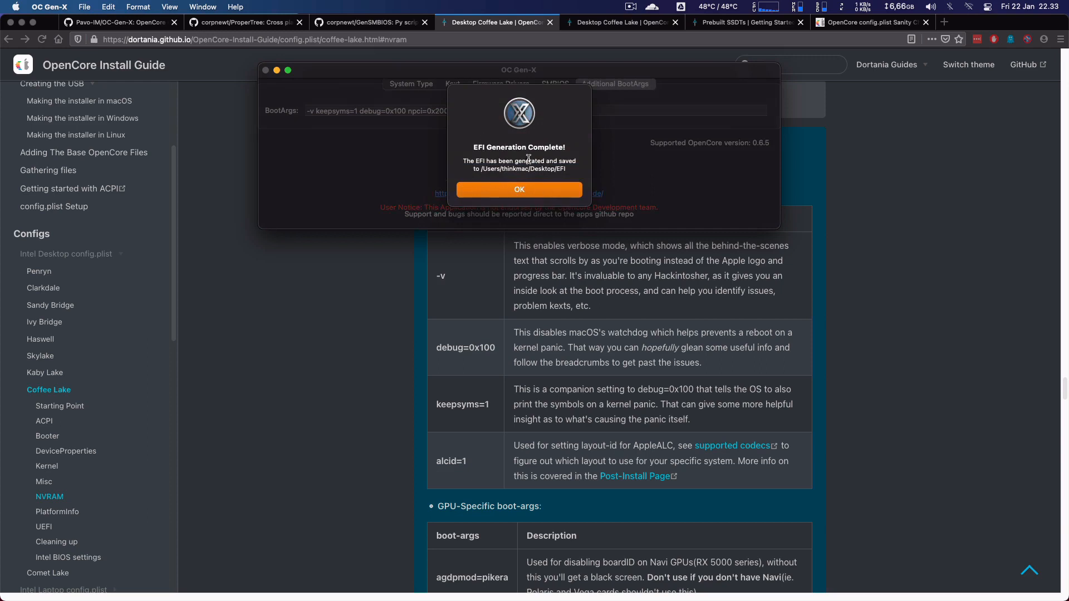
{"action": "left_click", "coordinate": [532, 193]}
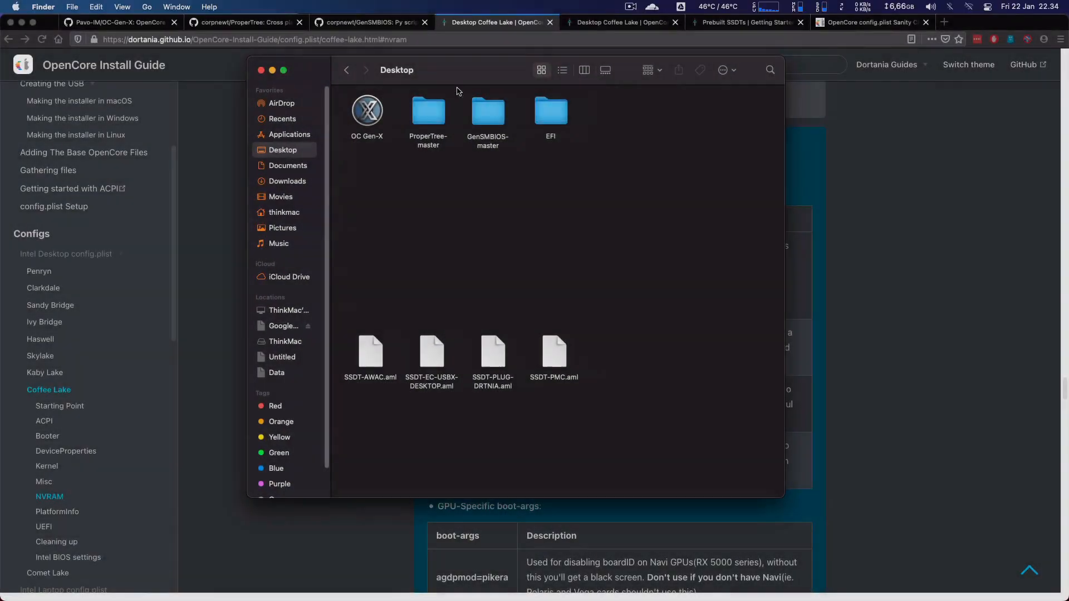
Step: Look inside the generated EFI folder, and move the four SSDT .aml files on the Desktop up closer to the folders
{"action": "double_click", "coordinate": [551, 115]}
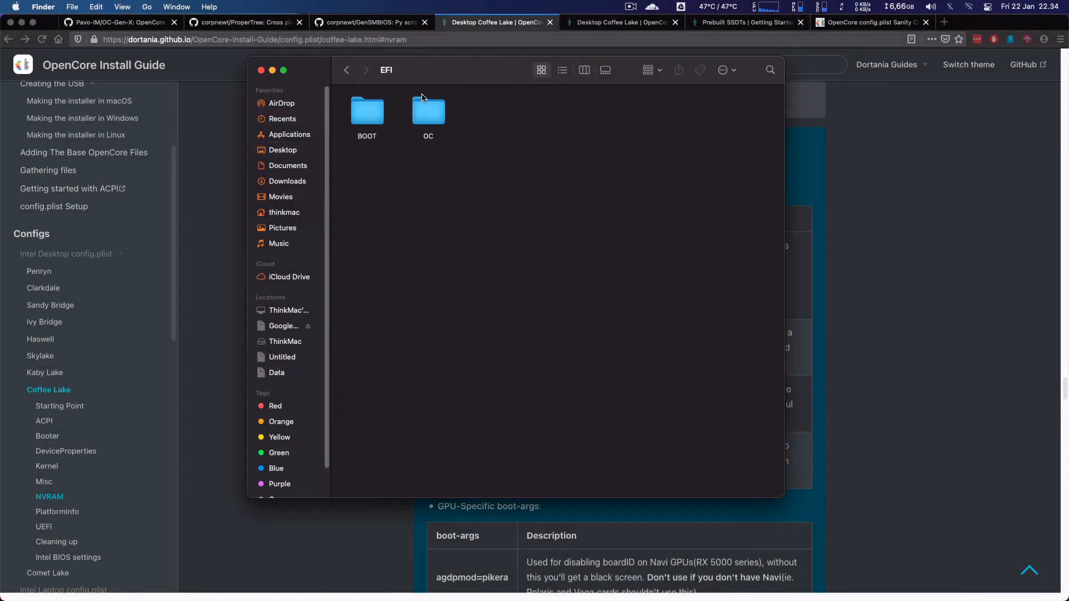
{"action": "left_click", "coordinate": [346, 70]}
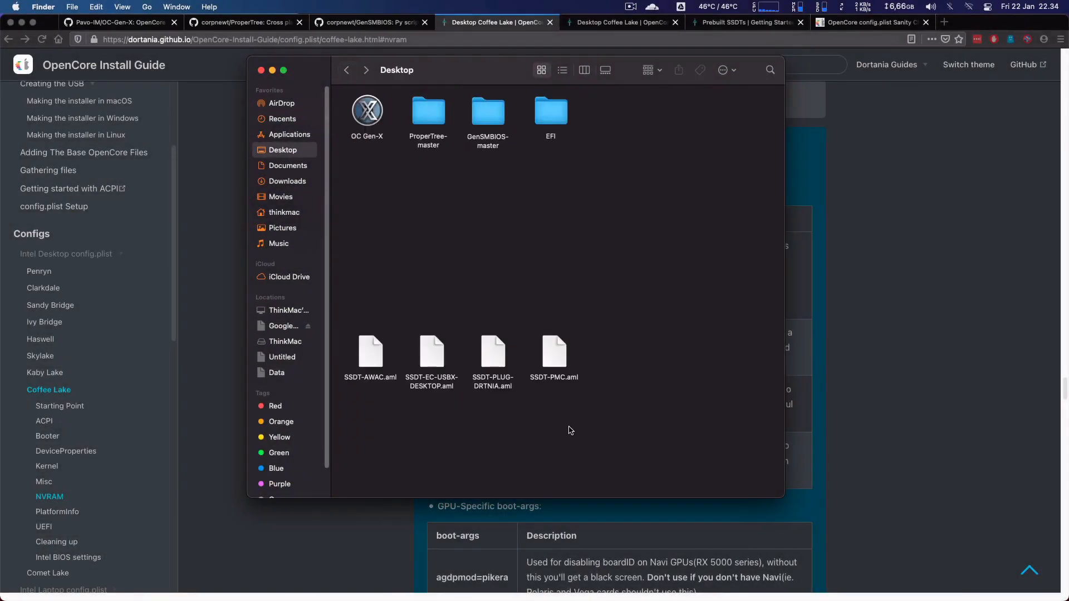
{"action": "left_click_drag", "start_coordinate": [610, 427], "coordinate": [366, 271]}
{"action": "left_click", "coordinate": [662, 321]}
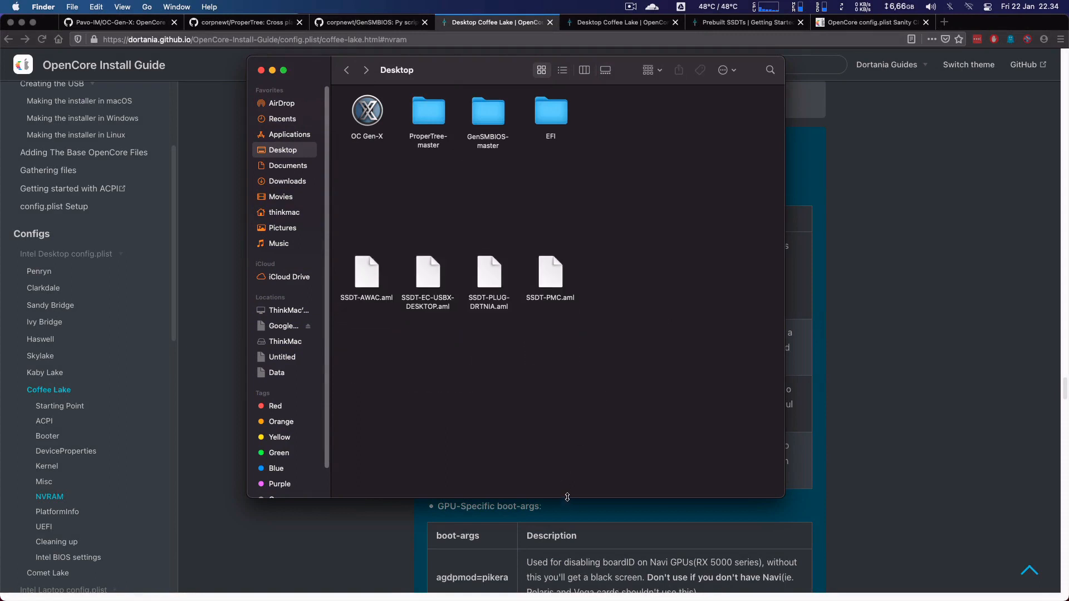
Step: Shorten the Finder window and open the ACPI folder inside EFI/OC on the Desktop
{"action": "left_click_drag", "start_coordinate": [568, 497], "coordinate": [563, 375]}
{"action": "left_click", "coordinate": [550, 118]}
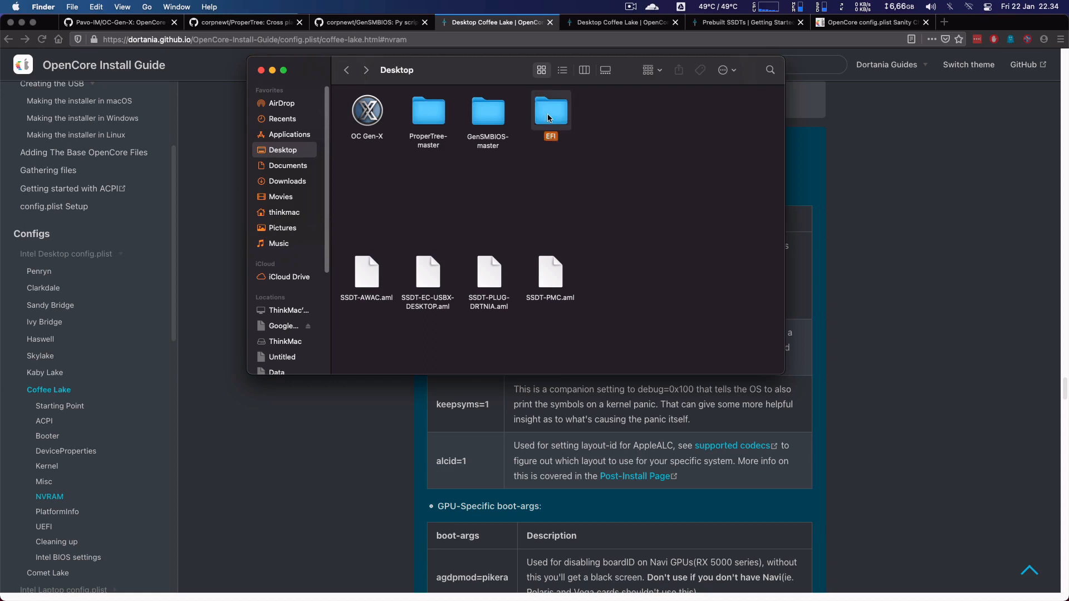
{"action": "double_click", "coordinate": [549, 118]}
{"action": "double_click", "coordinate": [425, 114]}
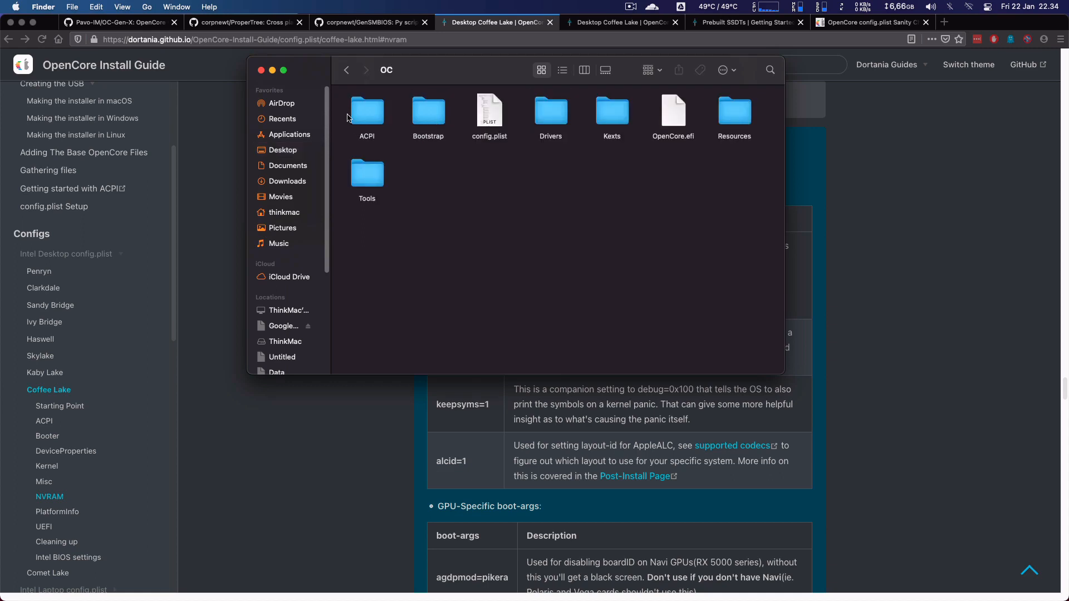
{"action": "double_click", "coordinate": [349, 117]}
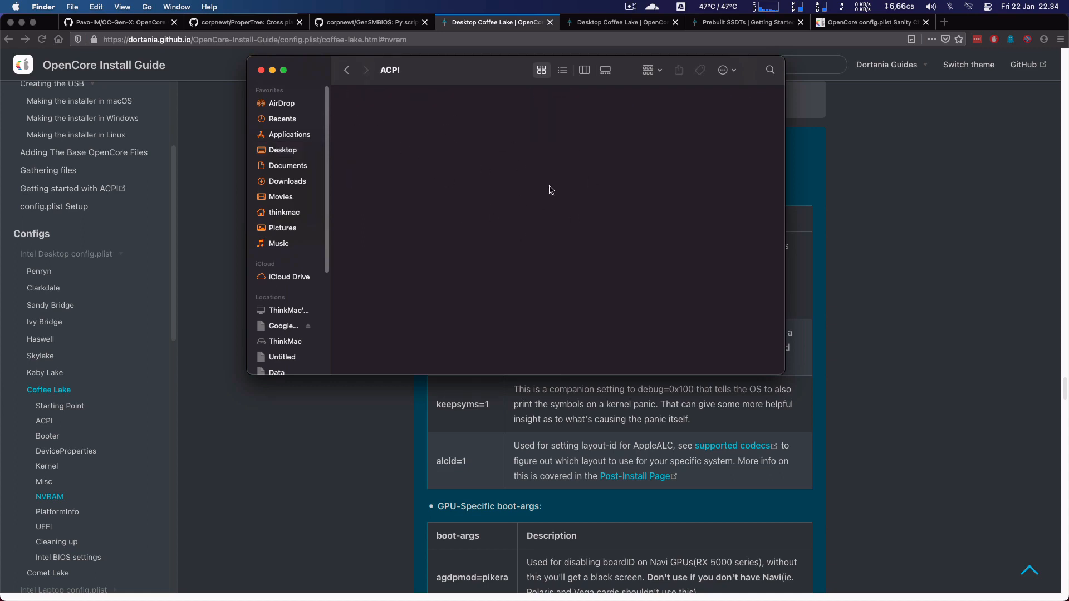
Step: Minimize the OC Gen-X window and reposition the Finder window over the guide
{"action": "left_click_drag", "start_coordinate": [469, 72], "coordinate": [465, 150]}
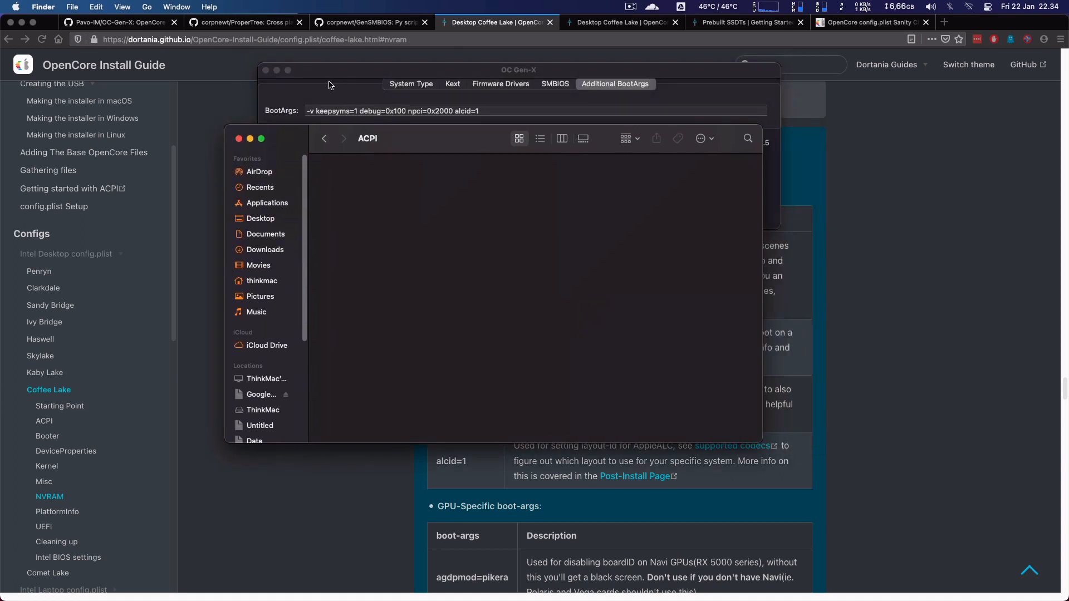
{"action": "left_click", "coordinate": [349, 81]}
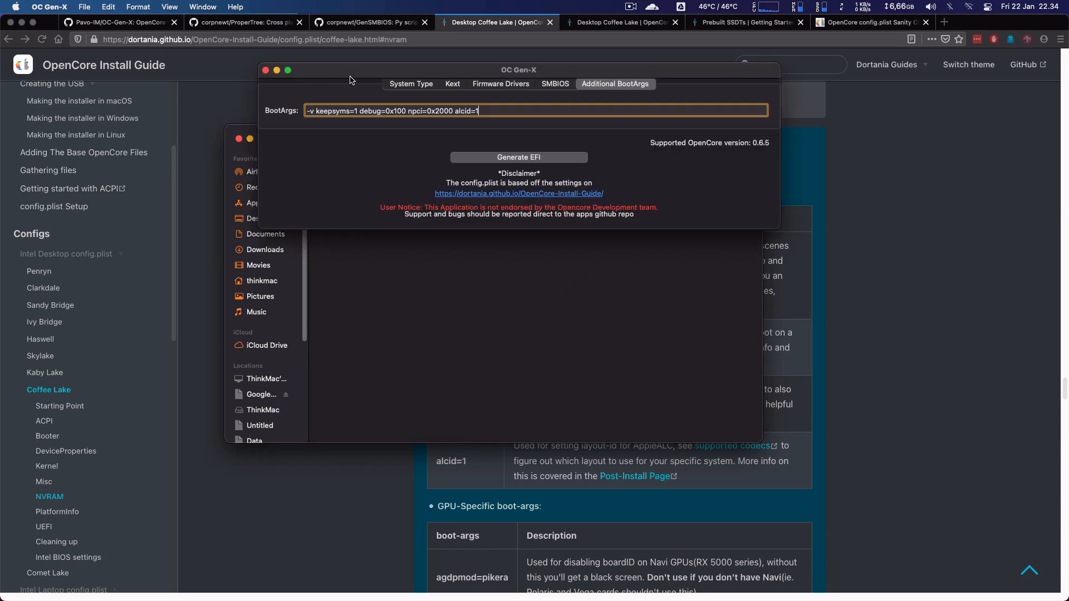
{"action": "left_click", "coordinate": [276, 71]}
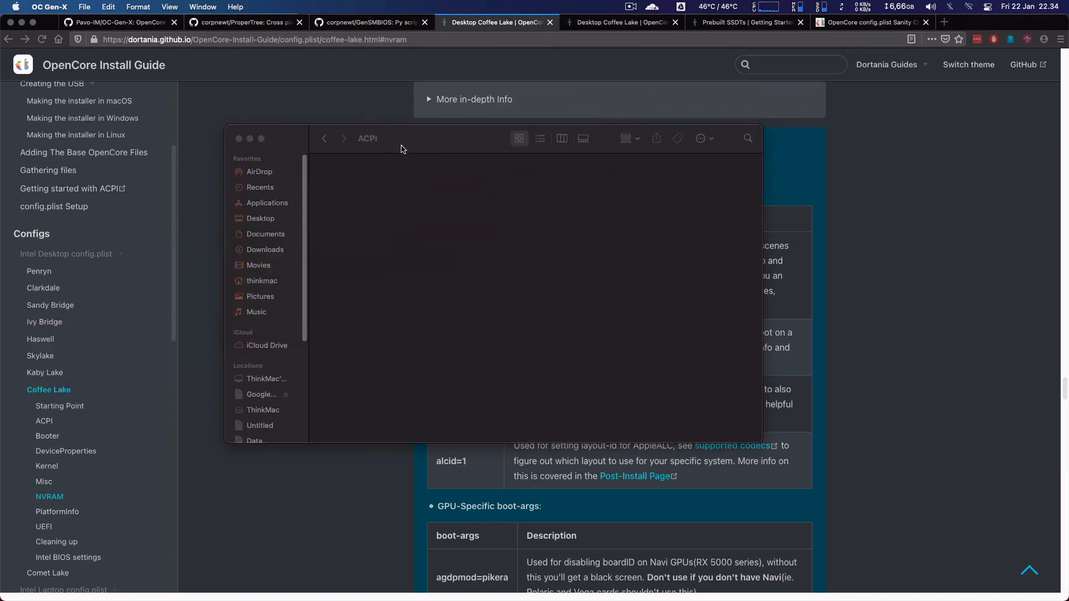
{"action": "left_click_drag", "start_coordinate": [426, 151], "coordinate": [454, 151]}
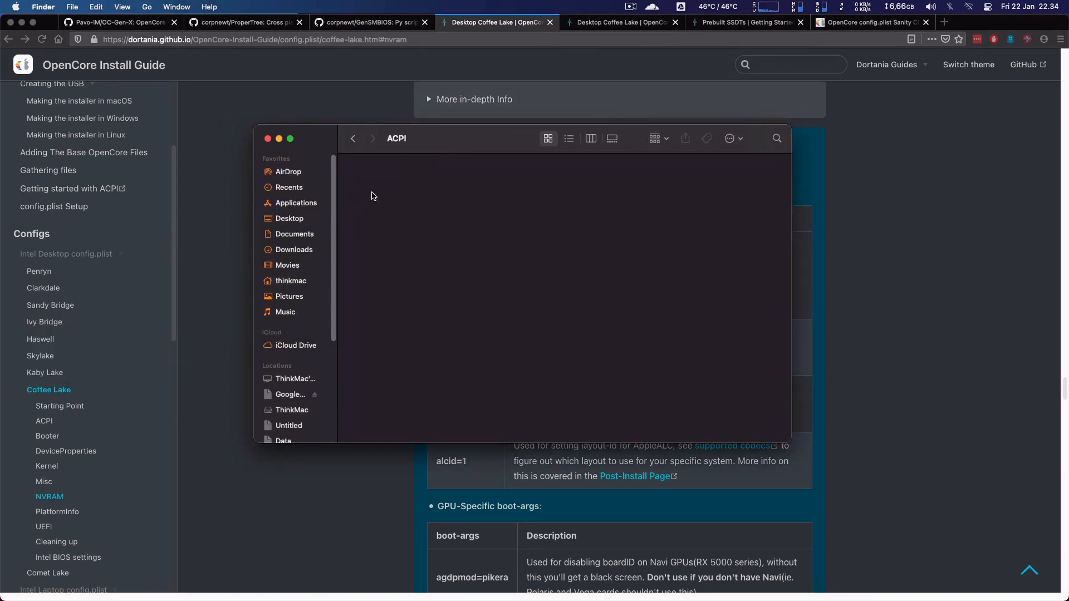
Step: In the Firefox guide, go to the Coffee Lake ACPI section and examine the required SSDTs table
{"action": "left_click", "coordinate": [243, 215]}
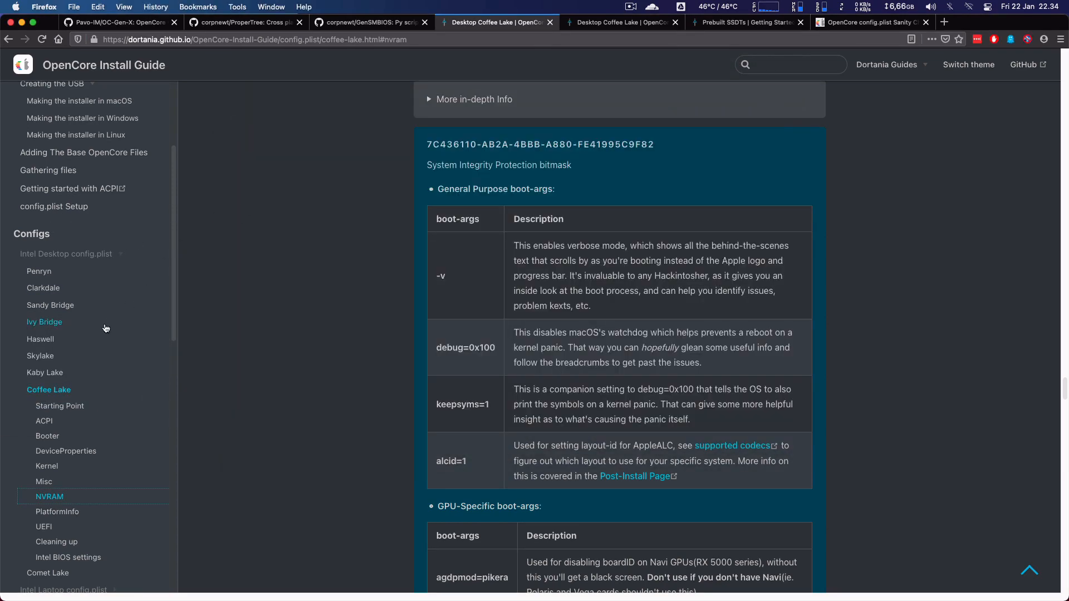
{"action": "scroll", "coordinate": [108, 328], "scroll_direction": "down", "scroll_amount": 1}
{"action": "scroll", "coordinate": [108, 328], "scroll_direction": "down", "scroll_amount": 2}
{"action": "left_click", "coordinate": [43, 363]}
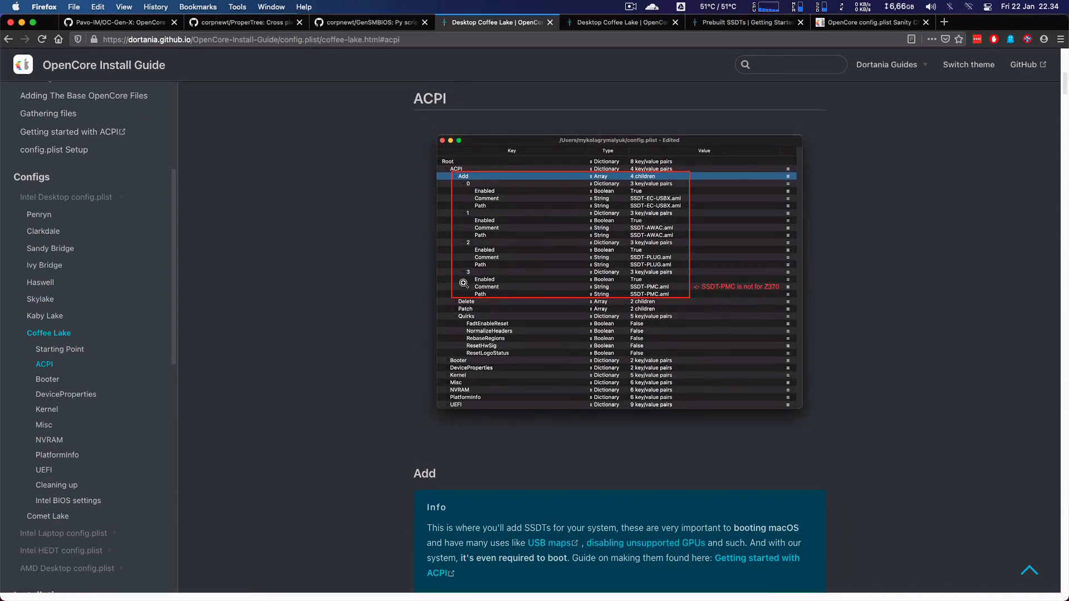
{"action": "scroll", "coordinate": [464, 283], "scroll_direction": "down", "scroll_amount": 4}
{"action": "scroll", "coordinate": [465, 284], "scroll_direction": "down", "scroll_amount": 3}
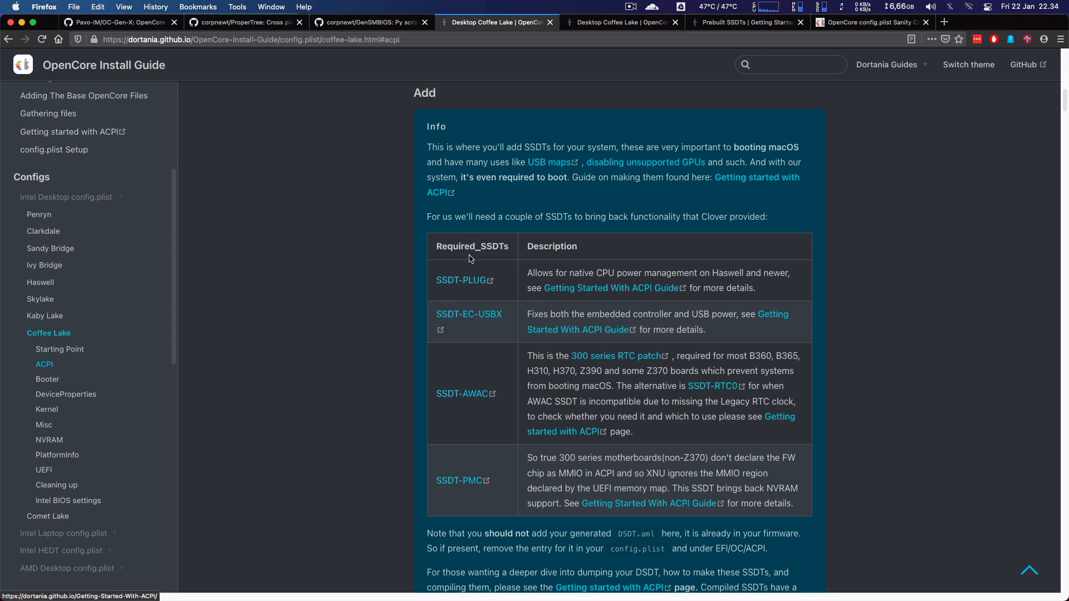
Step: Follow the SSDT-PLUG link to the ACPI guide and open the Desktop Coffee Lake section of Prebuilt SSDTs
{"action": "left_click", "coordinate": [467, 282]}
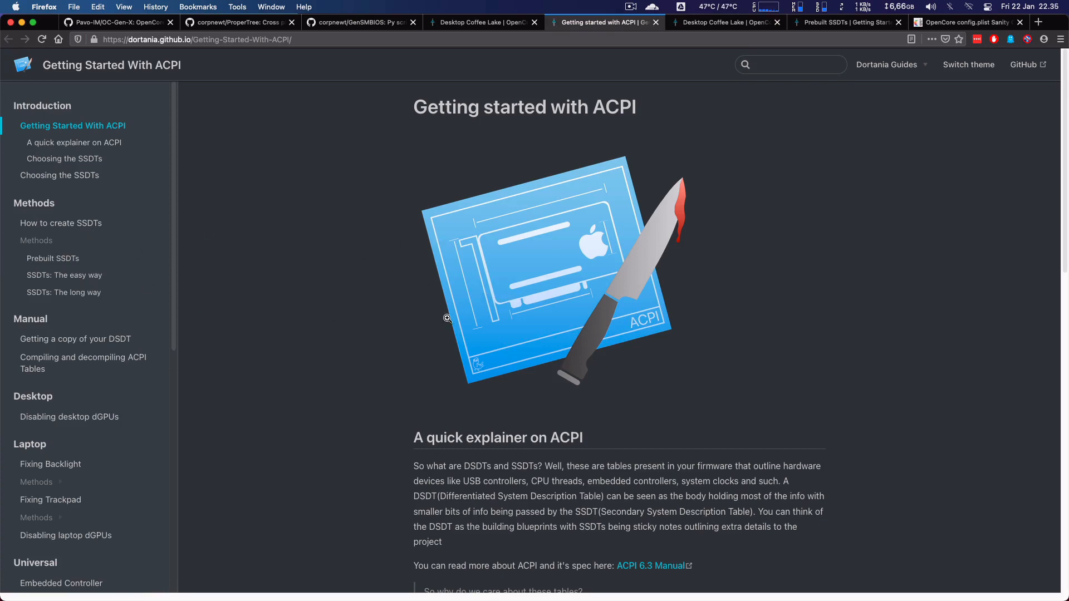
{"action": "scroll", "coordinate": [479, 270], "scroll_direction": "down", "scroll_amount": 10}
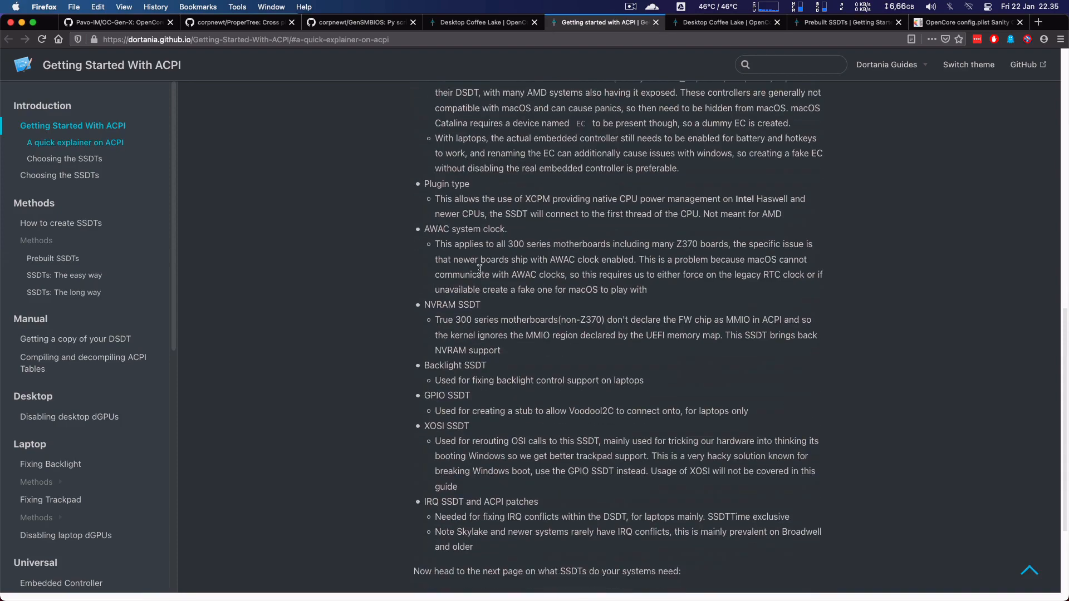
{"action": "scroll", "coordinate": [607, 304], "scroll_direction": "up", "scroll_amount": 6}
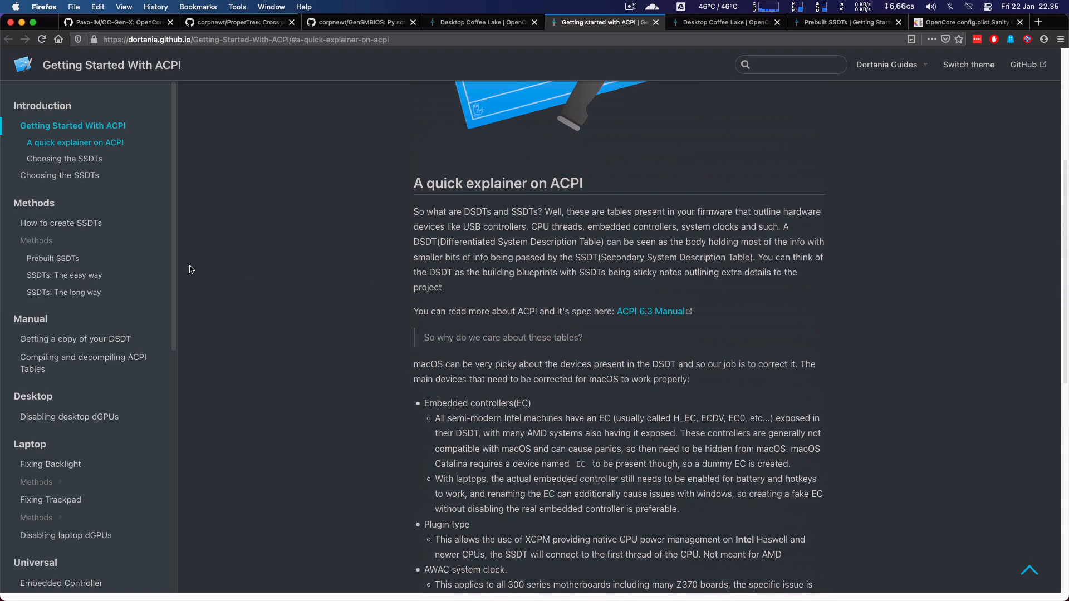
{"action": "left_click", "coordinate": [45, 262]}
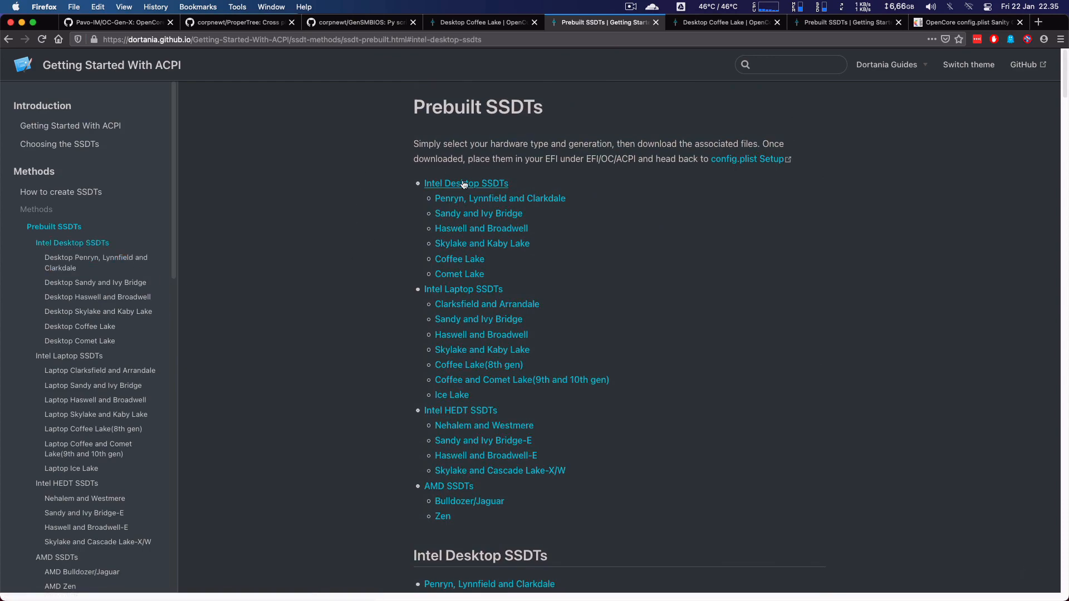
{"action": "left_click", "coordinate": [458, 260]}
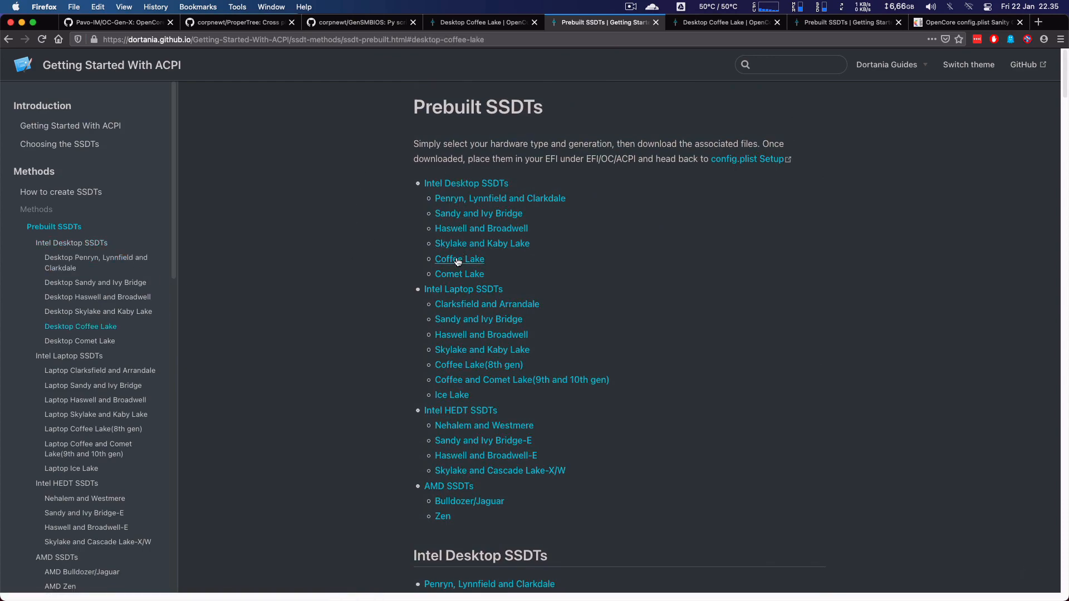
{"action": "left_click", "coordinate": [461, 263]}
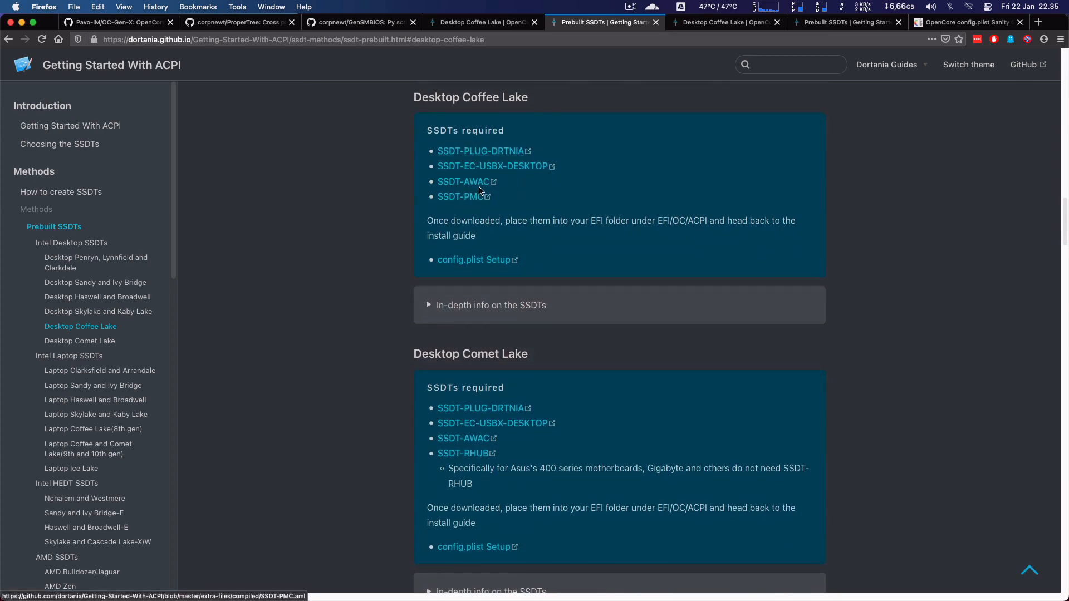
Step: In Finder, move the four SSDT .aml files from the Desktop into the EFI/OC/ACPI folder
{"action": "mouse_move", "coordinate": [1068, 0]}
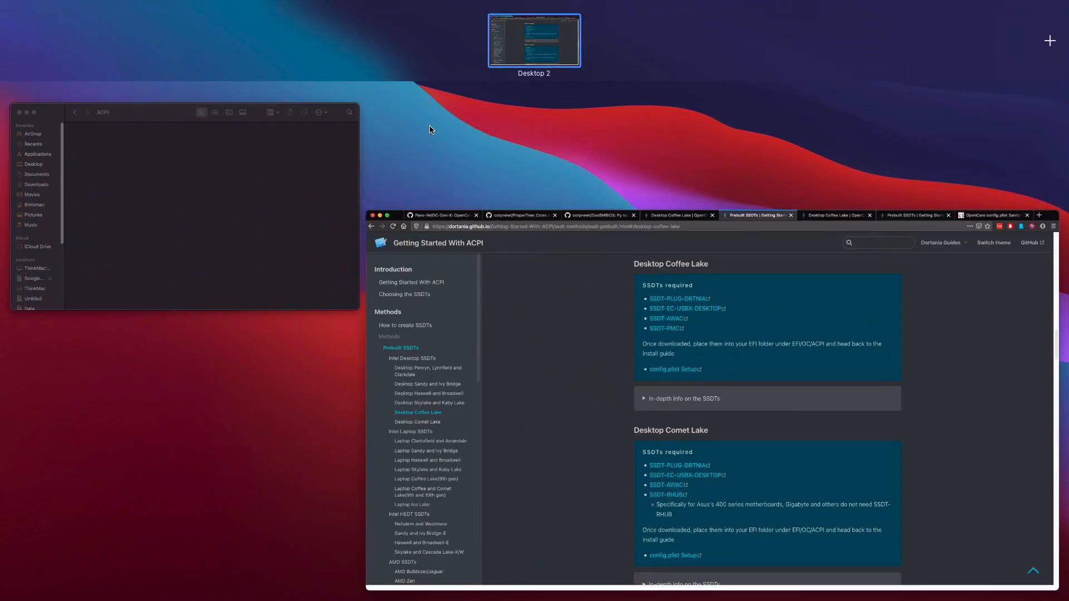
{"action": "left_click", "coordinate": [265, 204]}
{"action": "left_click", "coordinate": [353, 141]}
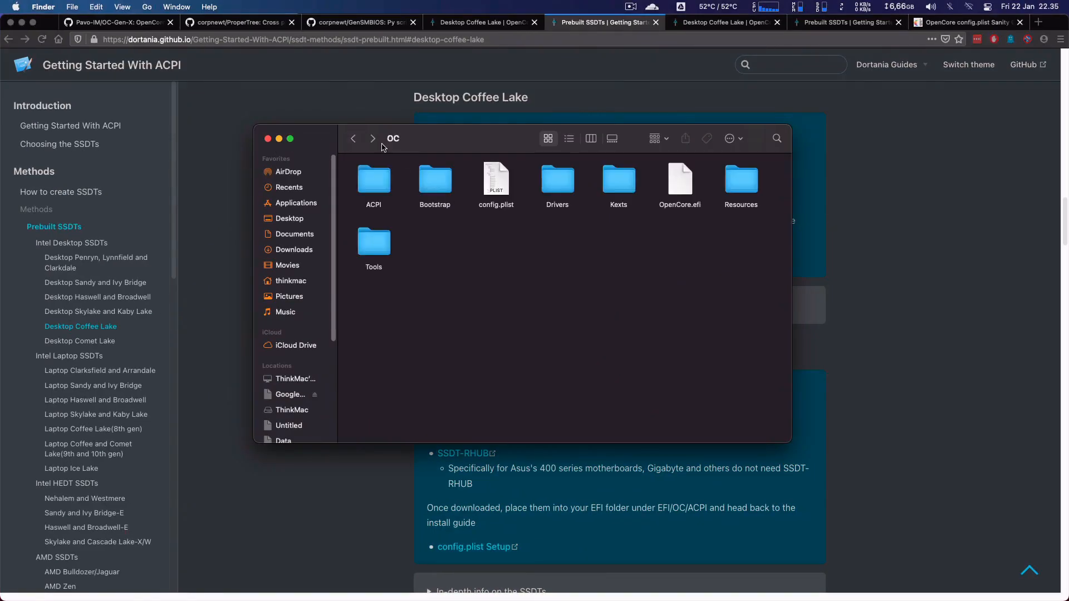
{"action": "left_click", "coordinate": [353, 140]}
{"action": "left_click", "coordinate": [353, 141]}
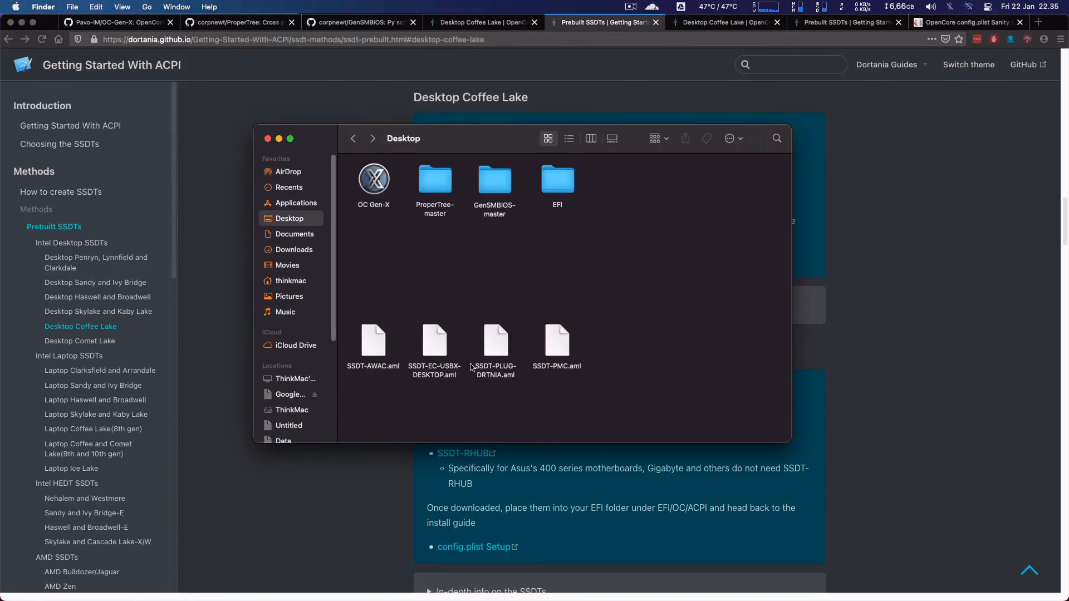
{"action": "left_click_drag", "start_coordinate": [609, 415], "coordinate": [451, 270]}
{"action": "left_click", "coordinate": [451, 271]}
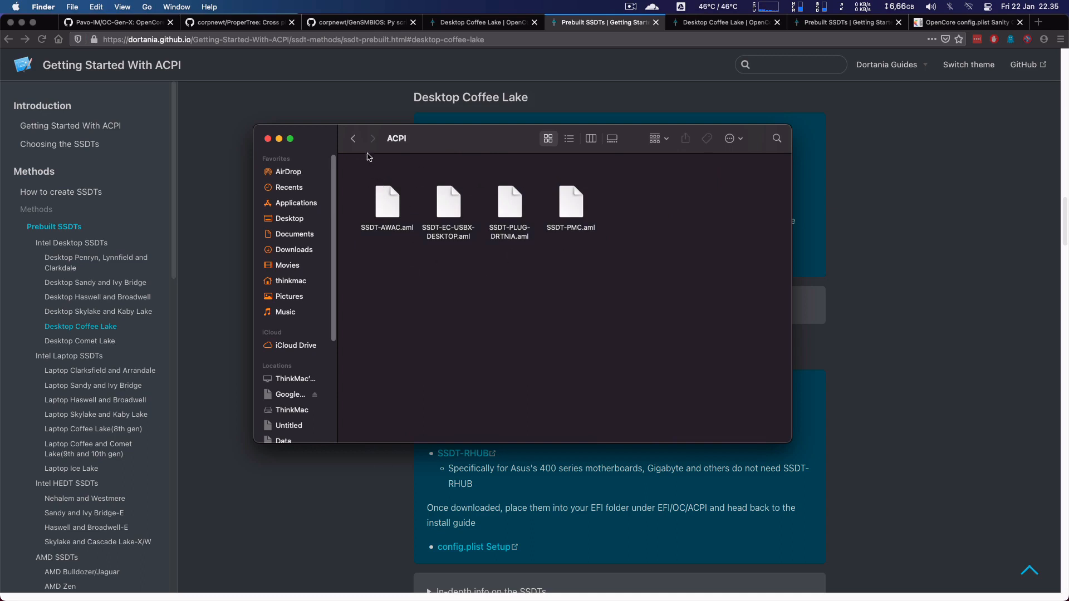
Step: Return to the Desktop folder and launch ProperTree.command from the ProperTree-master folder
{"action": "left_click", "coordinate": [354, 139]}
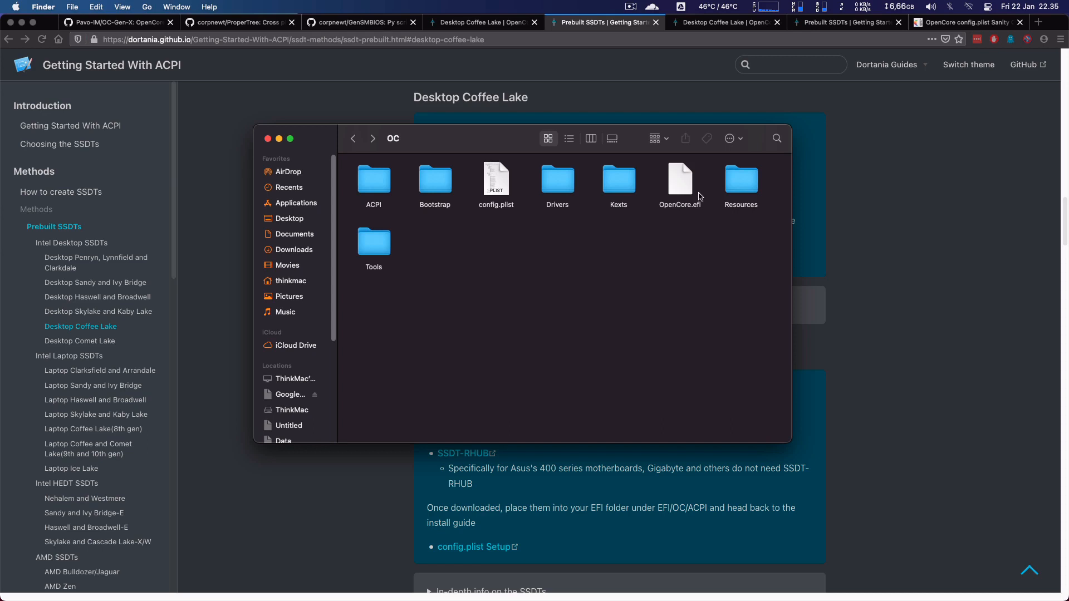
{"action": "left_click", "coordinate": [353, 138]}
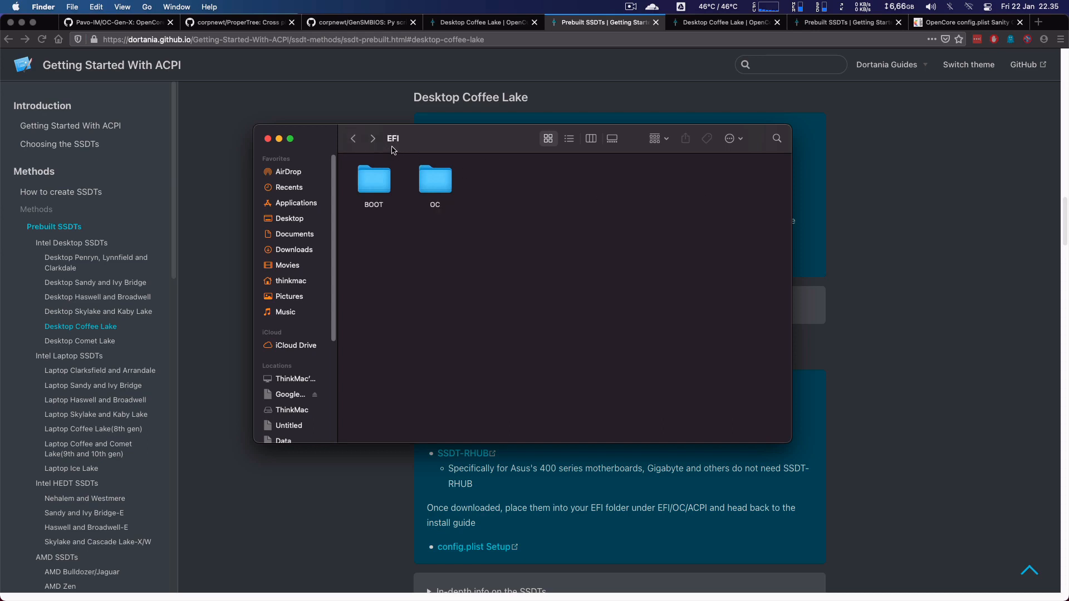
{"action": "left_click", "coordinate": [353, 138]}
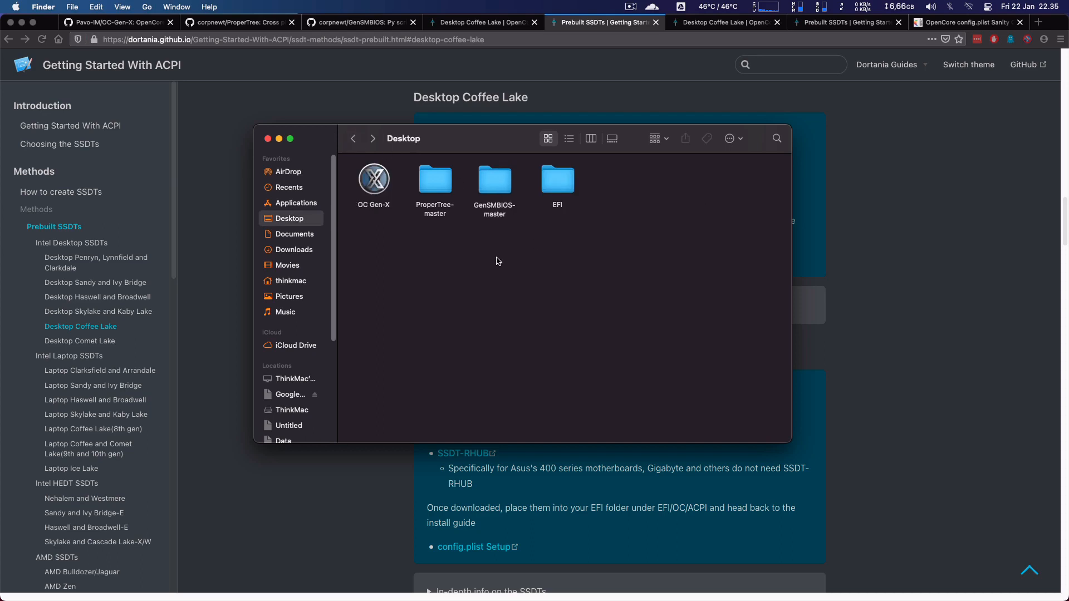
{"action": "double_click", "coordinate": [439, 188]}
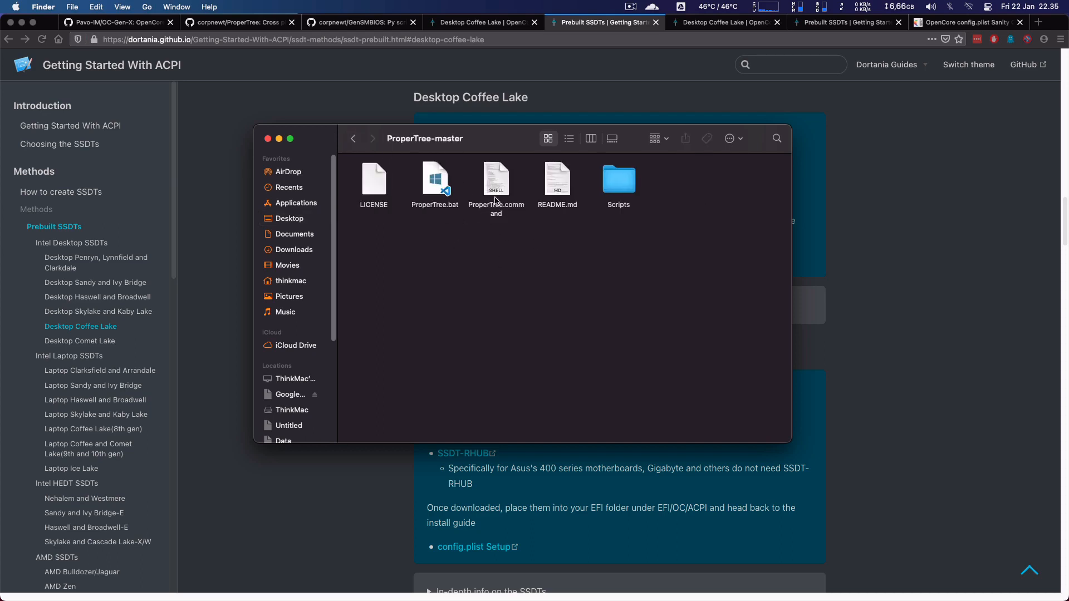
{"action": "left_click", "coordinate": [445, 207]}
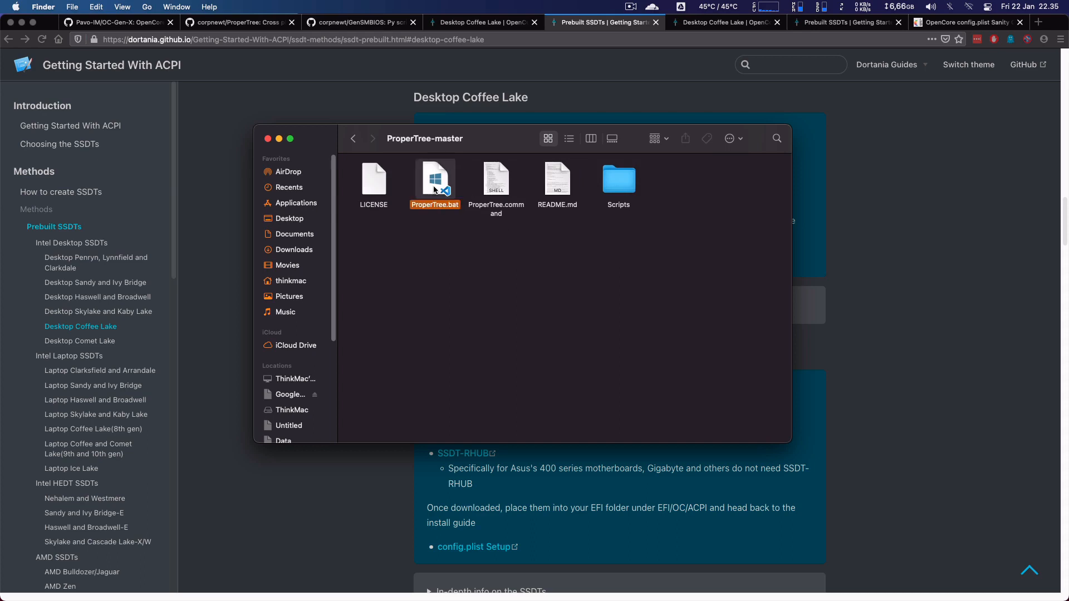
{"action": "left_click", "coordinate": [500, 189]}
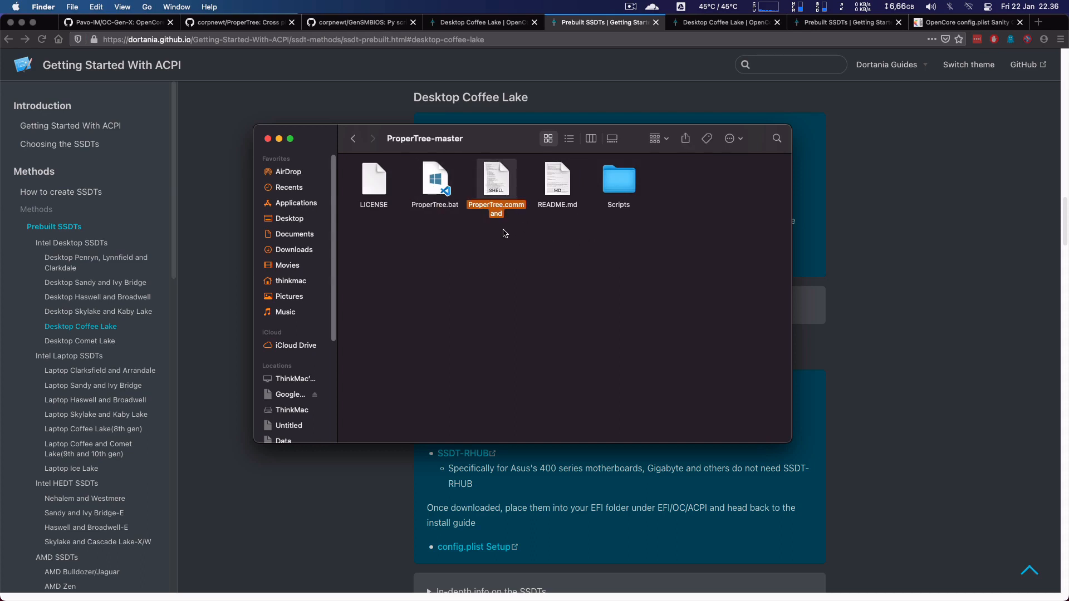
{"action": "double_click", "coordinate": [492, 189]}
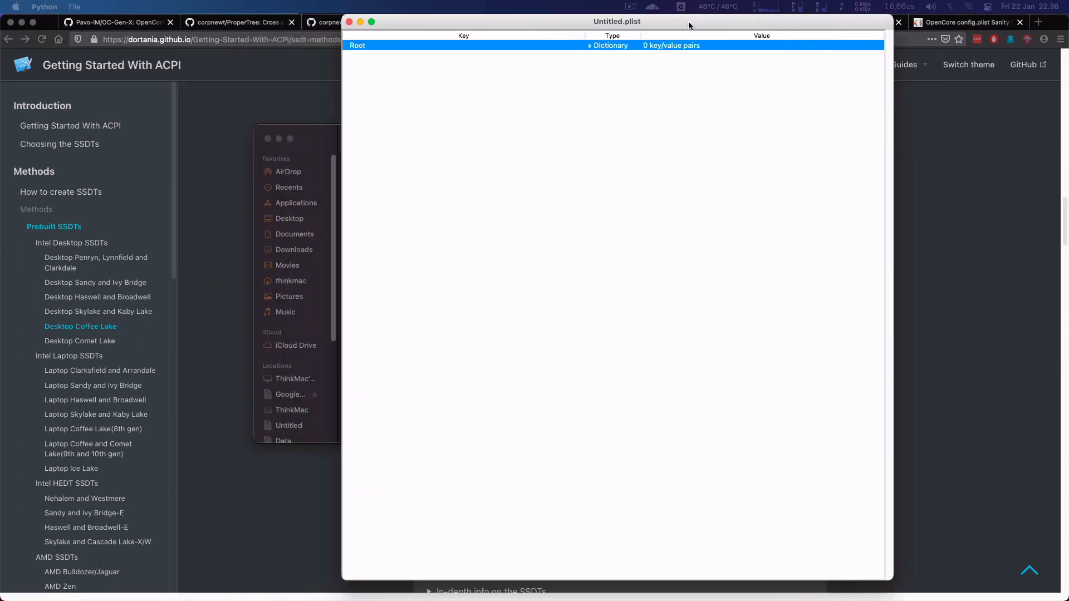
Step: Open config.plist from the Desktop's EFI/OC folder in ProperTree
{"action": "left_click", "coordinate": [75, 8]}
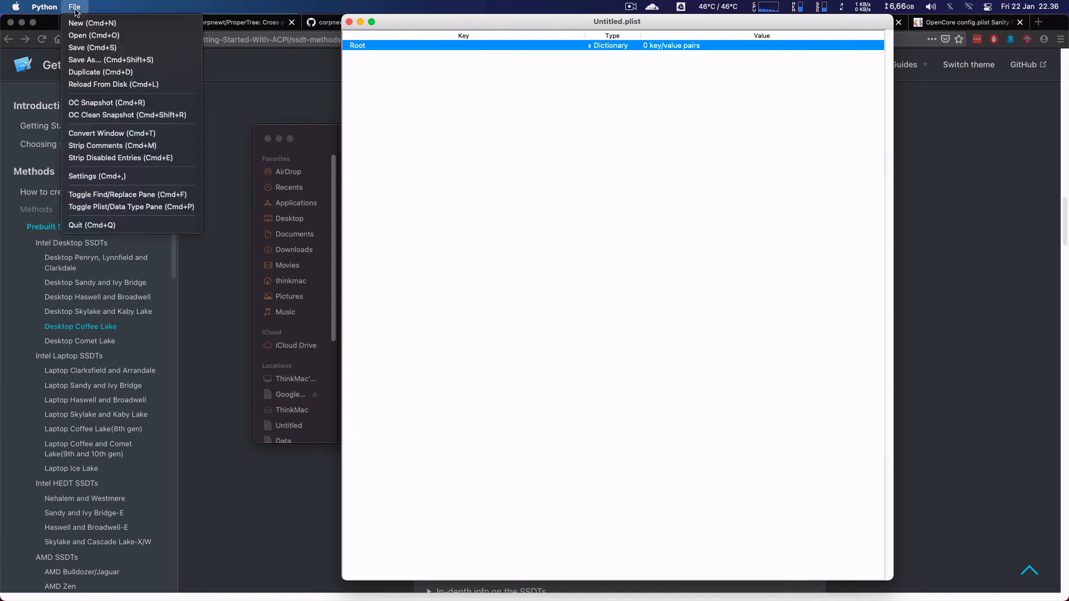
{"action": "left_click", "coordinate": [90, 34]}
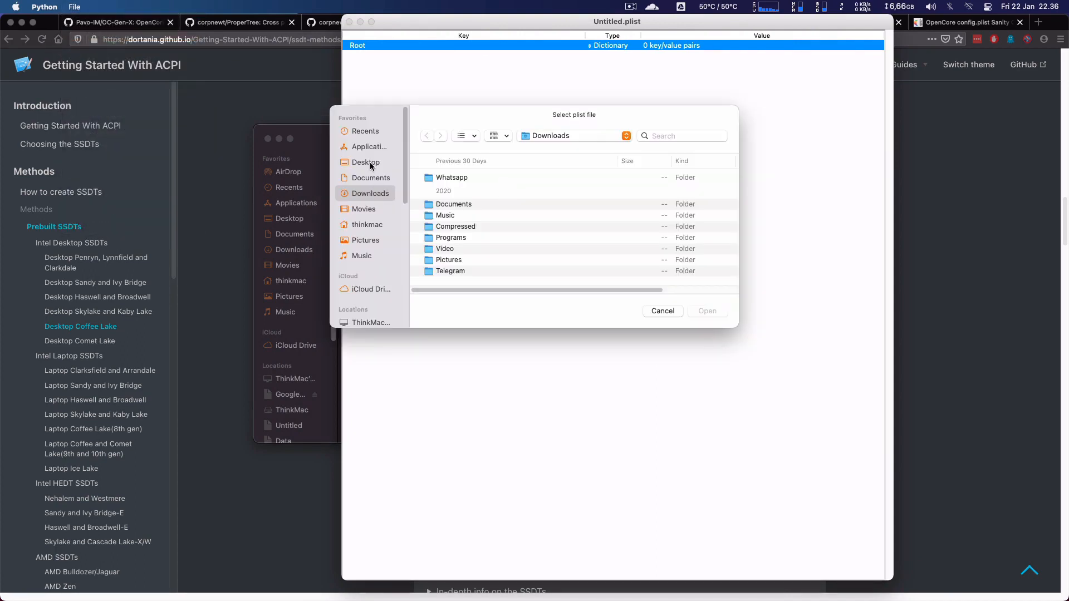
{"action": "left_click", "coordinate": [374, 163]}
{"action": "double_click", "coordinate": [462, 211]}
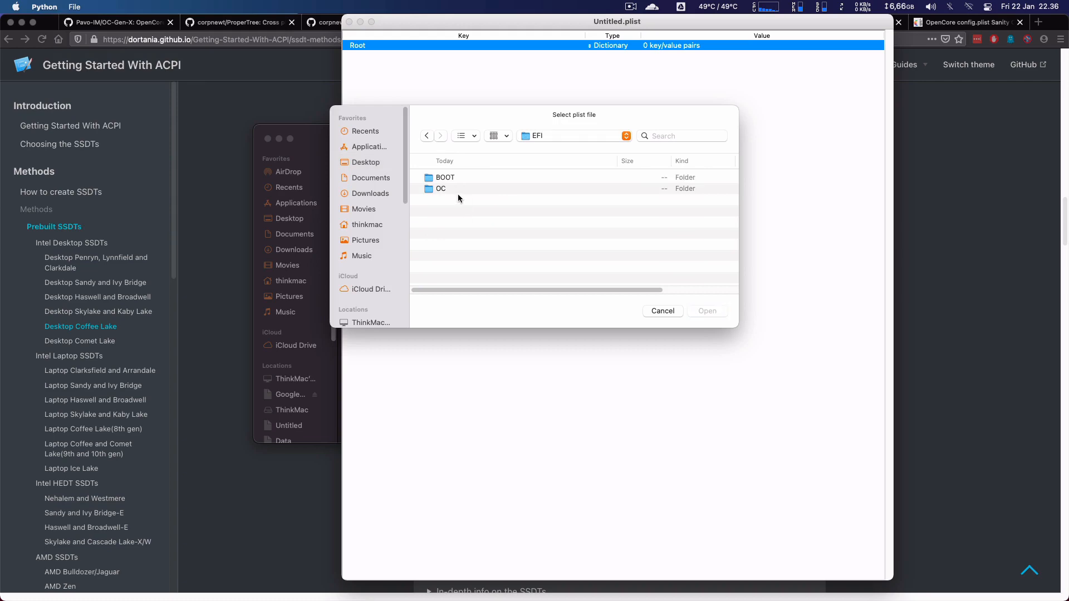
{"action": "double_click", "coordinate": [459, 190]}
{"action": "left_click", "coordinate": [454, 254]}
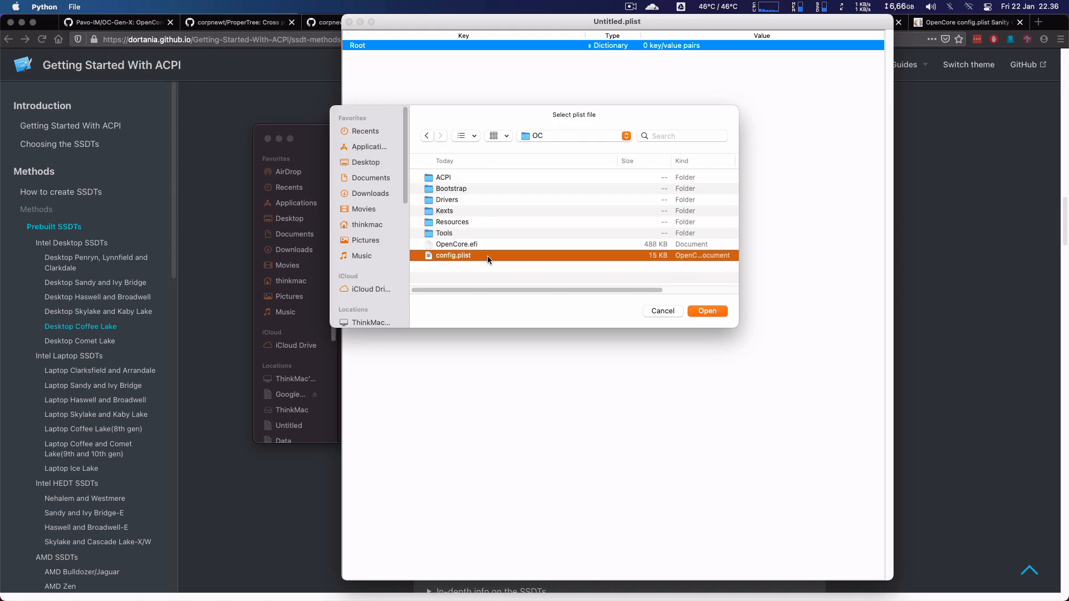
{"action": "left_click", "coordinate": [707, 311]}
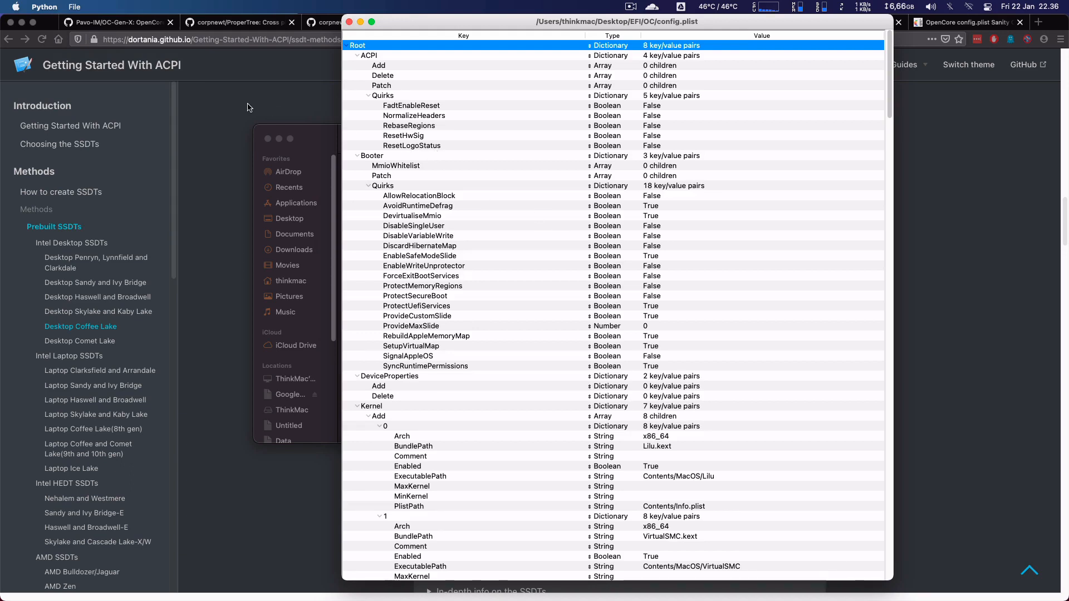
Step: Run an OC Clean Snapshot on config.plist using the Desktop's EFI/OC folder, and save the file
{"action": "left_click", "coordinate": [75, 7]}
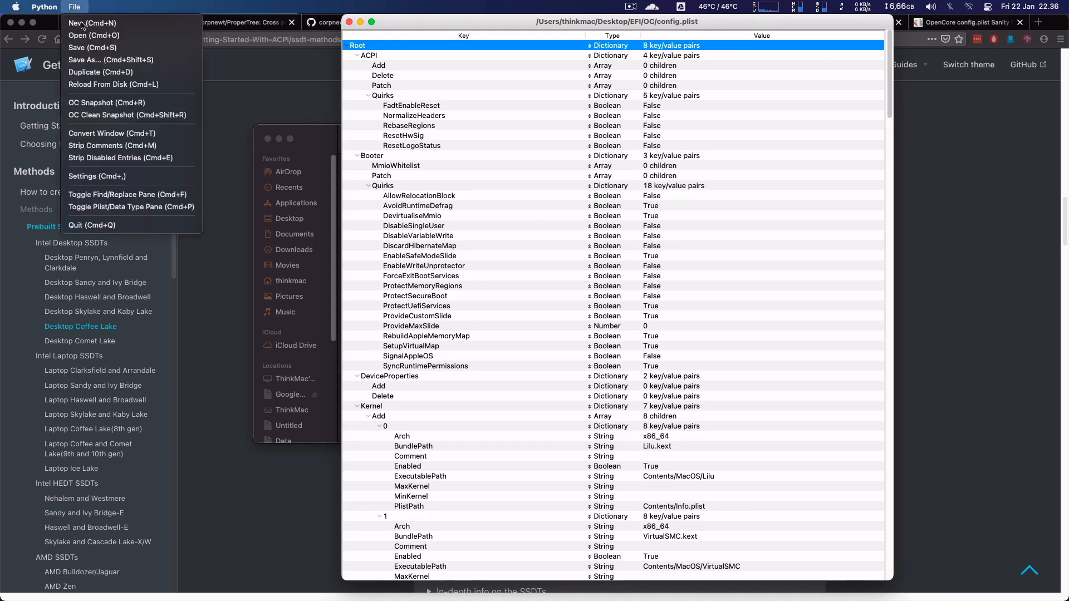
{"action": "left_click", "coordinate": [105, 116]}
{"action": "left_click", "coordinate": [105, 115]}
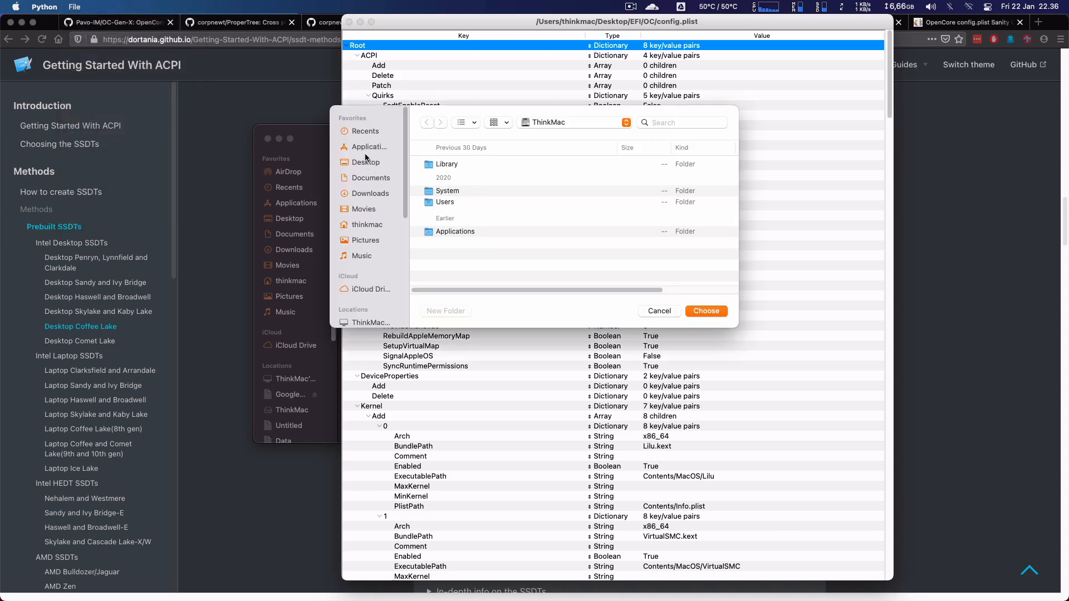
{"action": "left_click", "coordinate": [366, 162]}
{"action": "double_click", "coordinate": [448, 197]}
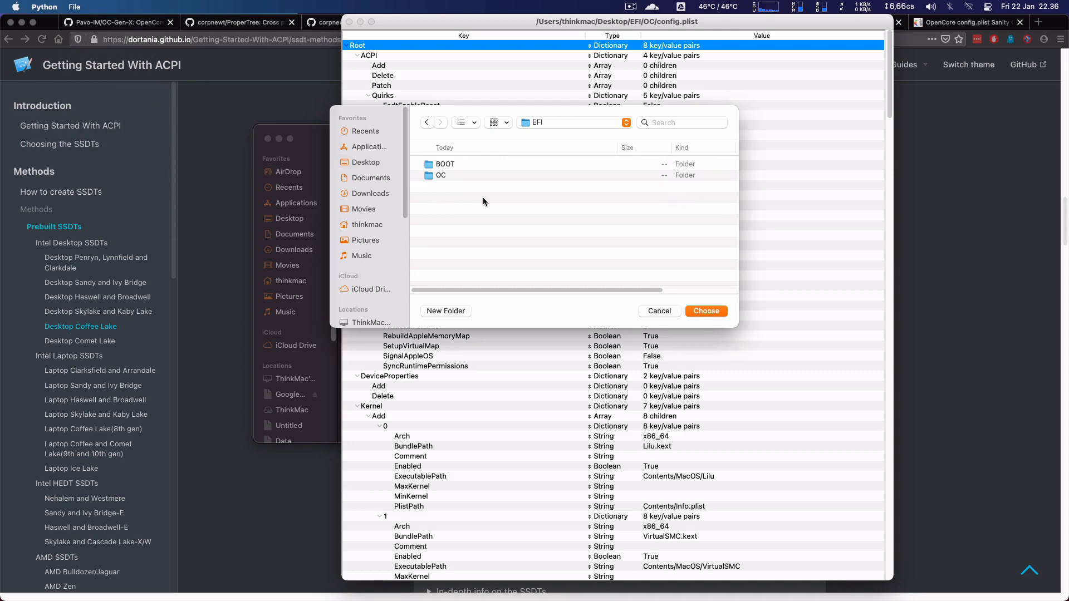
{"action": "left_click", "coordinate": [445, 176]}
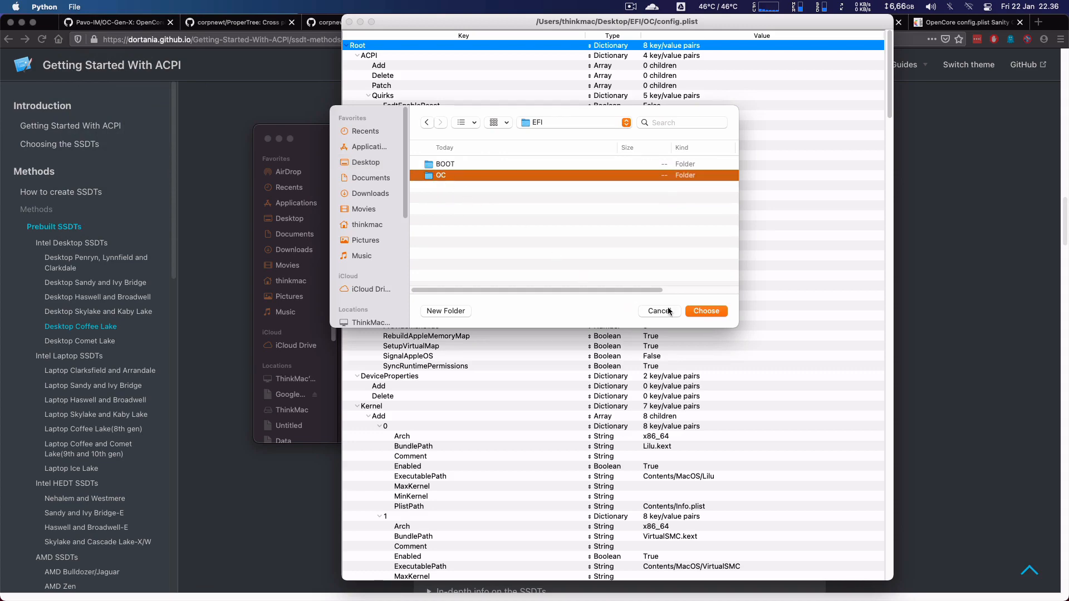
{"action": "left_click", "coordinate": [707, 312]}
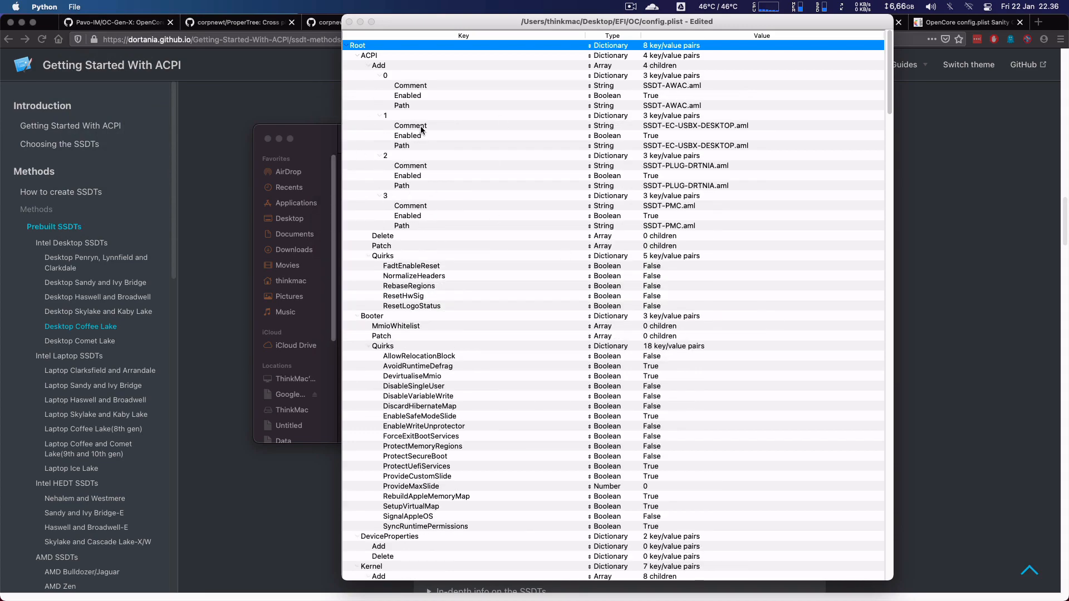
{"action": "left_click", "coordinate": [77, 6]}
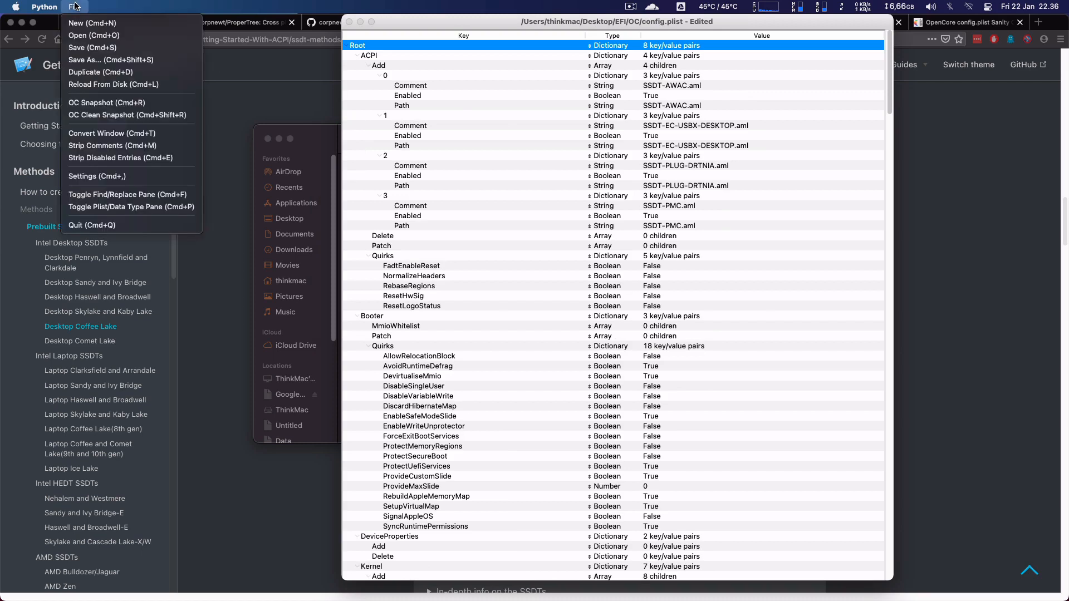
{"action": "left_click", "coordinate": [91, 49]}
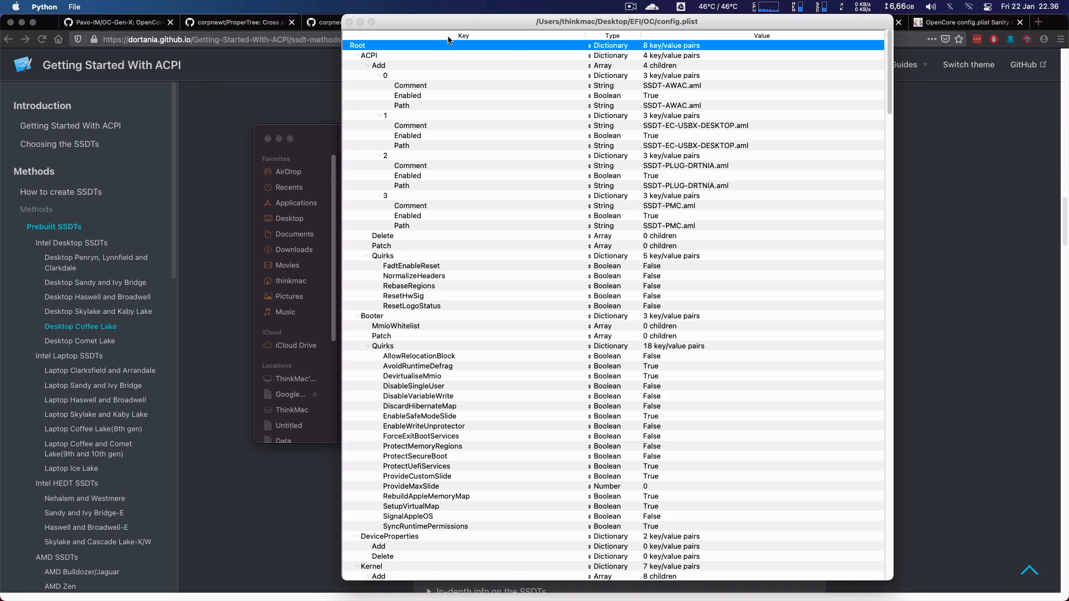
Step: Switch to the OpenCore Sanity Checker page in Firefox and choose Desktop: (8th, 9th Gen) Coffee Lake with OpenCore version 0.6.5
{"action": "left_click", "coordinate": [269, 106]}
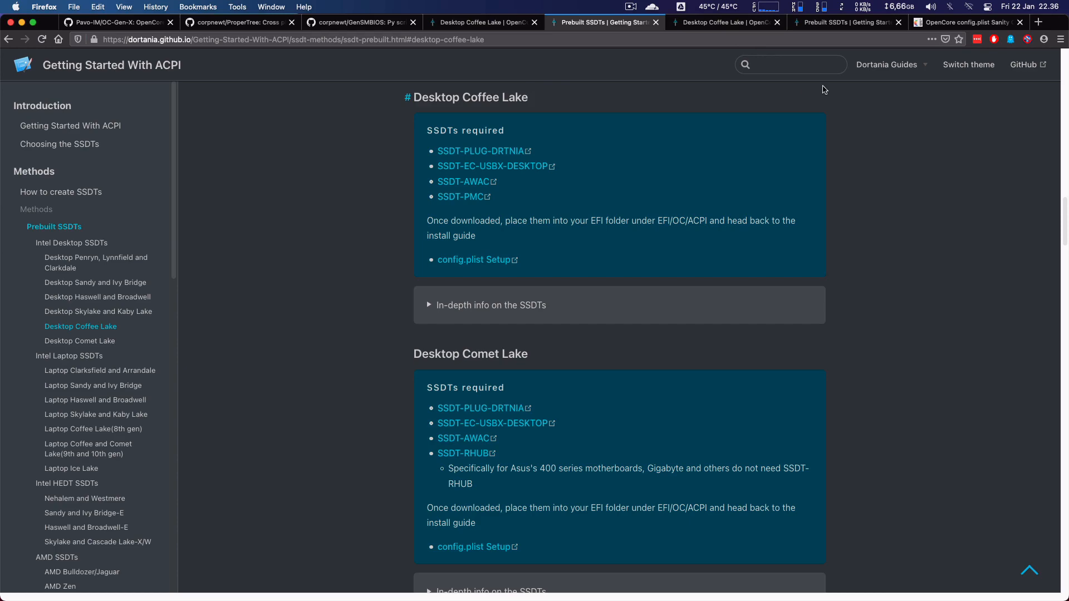
{"action": "left_click", "coordinate": [961, 22]}
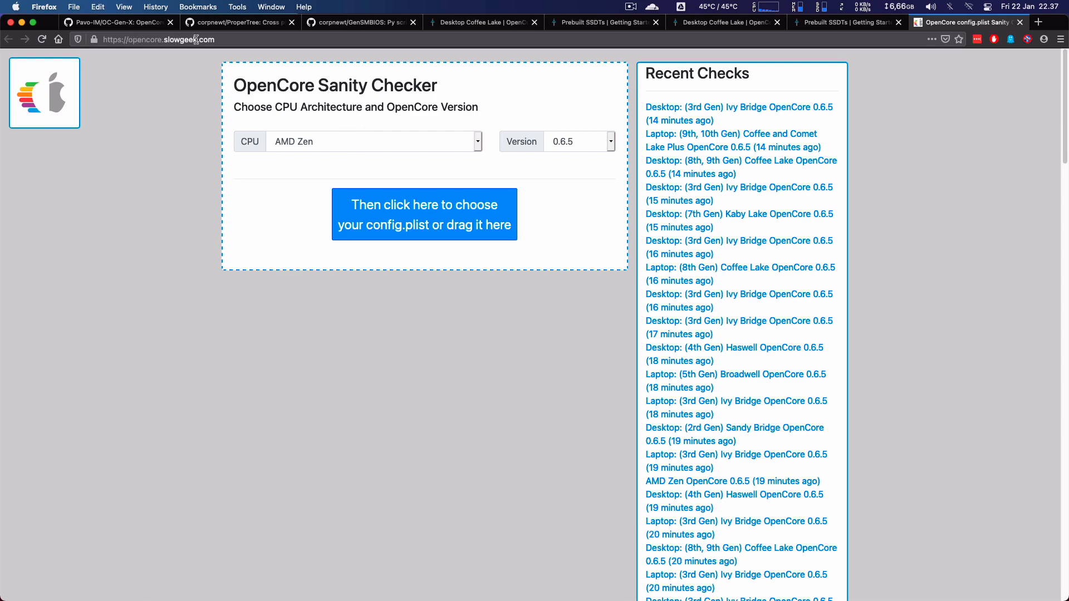
{"action": "left_click", "coordinate": [463, 142]}
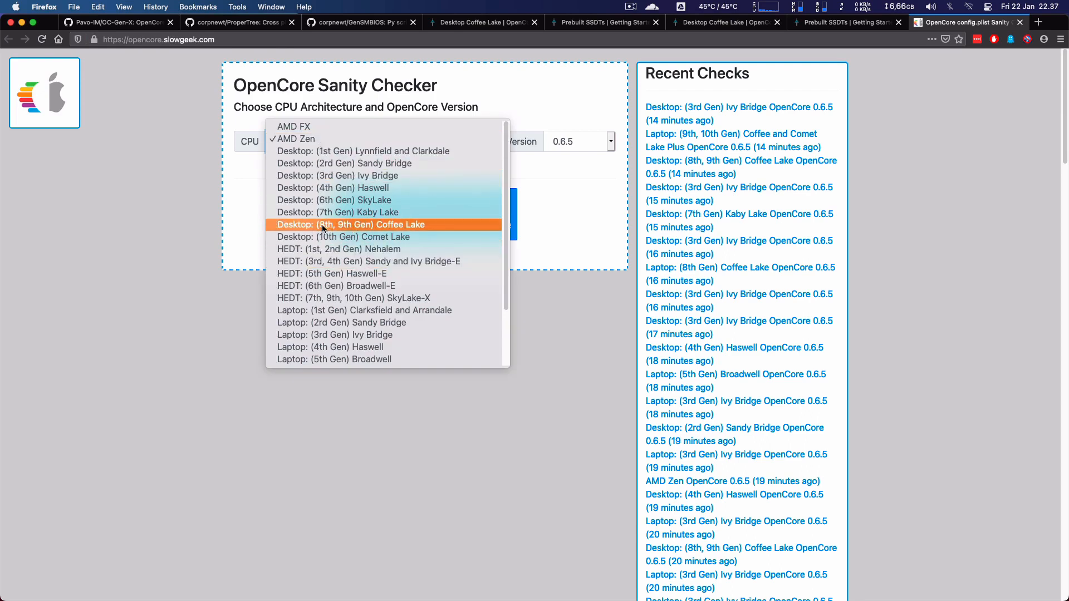
{"action": "left_click", "coordinate": [390, 225]}
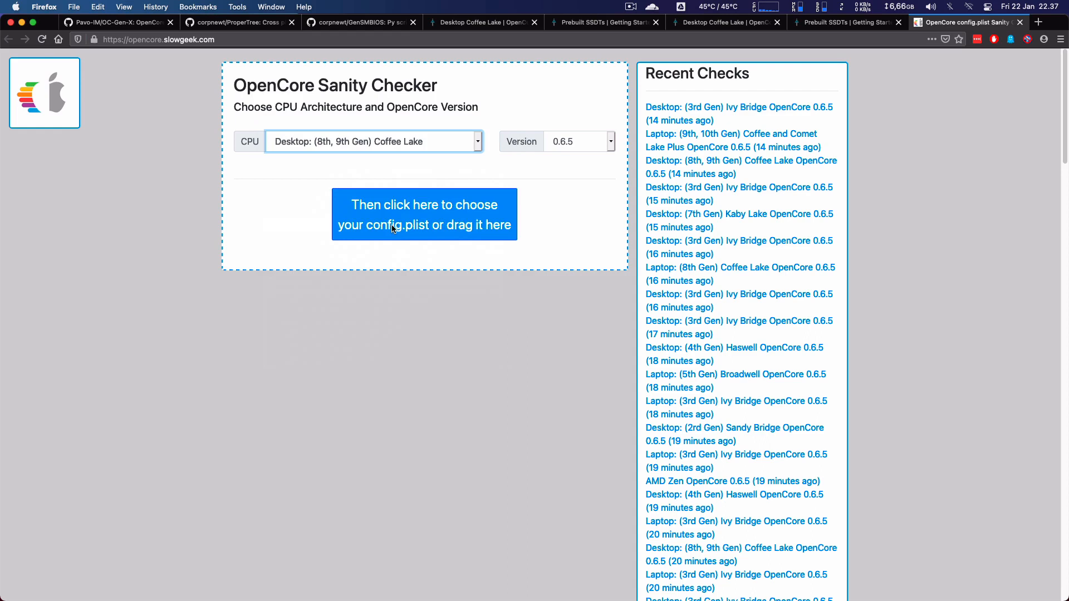
{"action": "left_click", "coordinate": [573, 143]}
{"action": "left_click", "coordinate": [573, 282]}
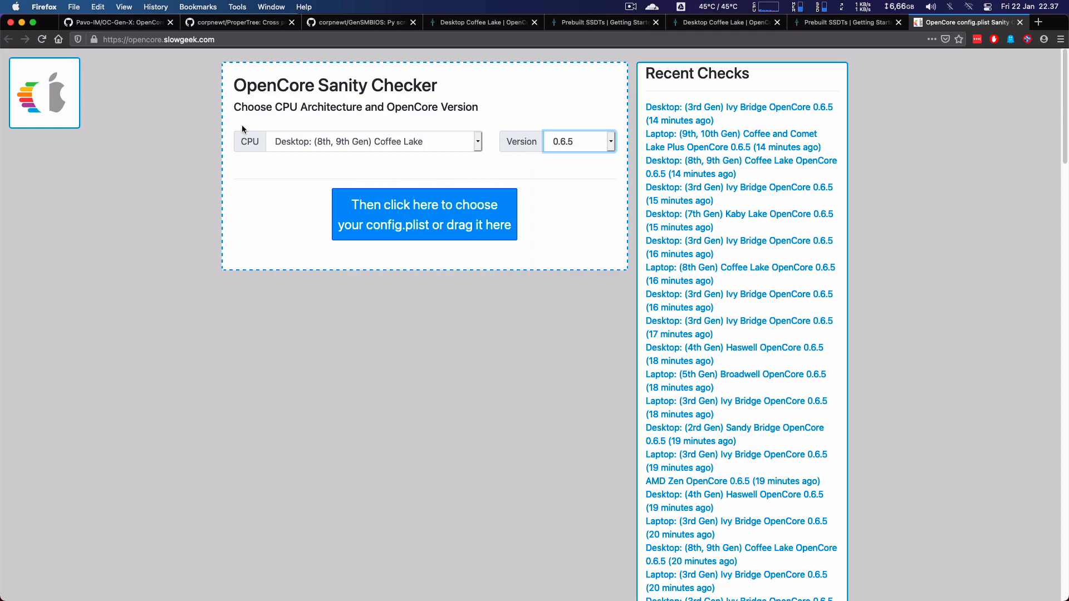
Step: From the Desktop's EFI/OC folder in Finder, submit config.plist to the OpenCore Sanity Checker and return to its page
{"action": "mouse_move", "coordinate": [1068, 0]}
{"action": "left_click", "coordinate": [758, 178]}
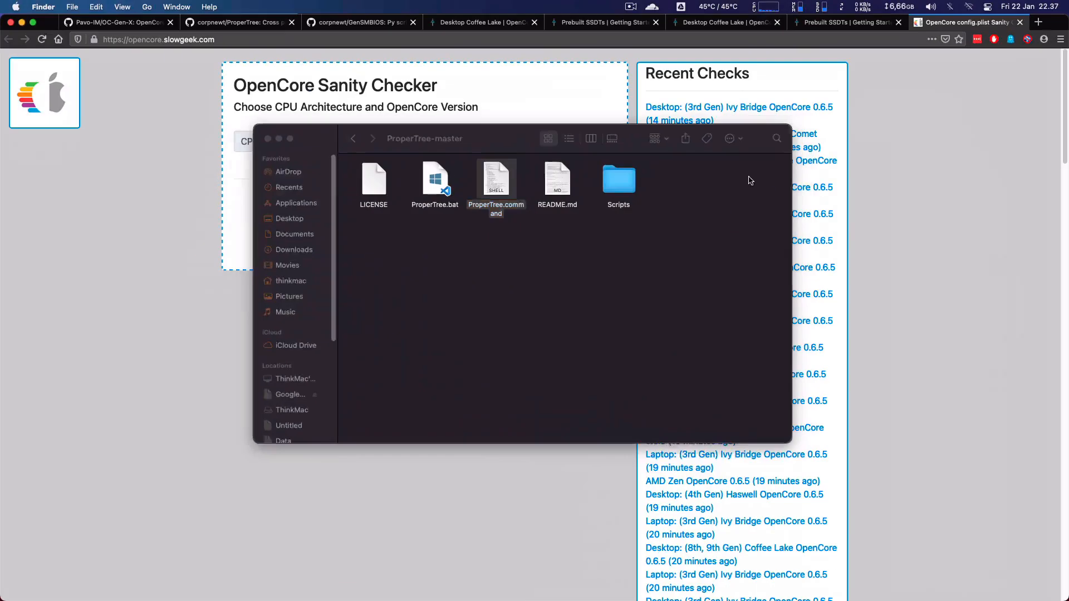
{"action": "left_click_drag", "start_coordinate": [492, 139], "coordinate": [665, 147]}
{"action": "left_click", "coordinate": [530, 147]}
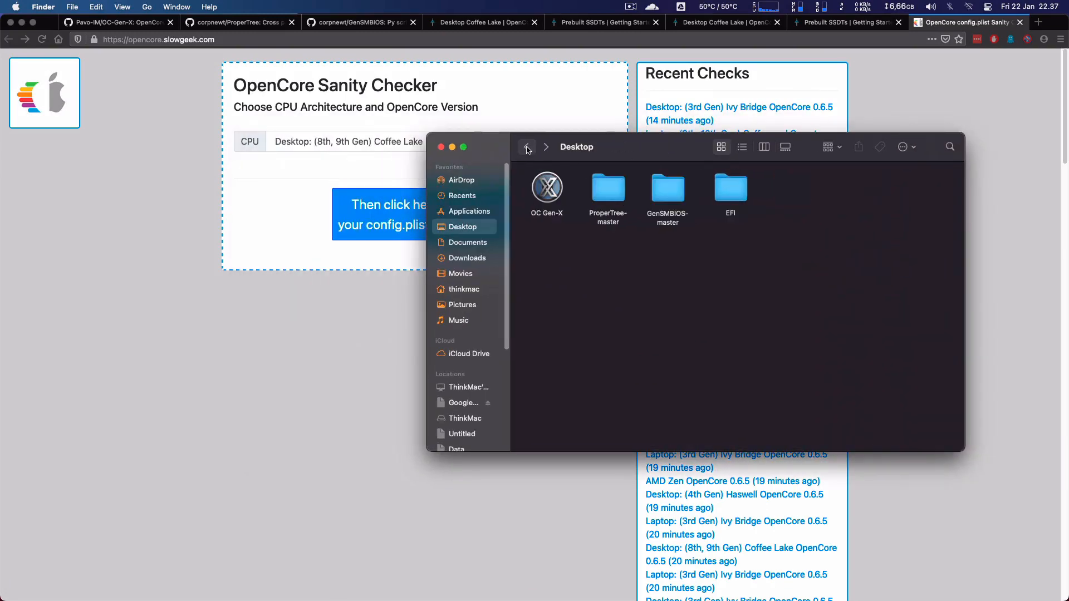
{"action": "double_click", "coordinate": [733, 191]}
{"action": "double_click", "coordinate": [609, 190]}
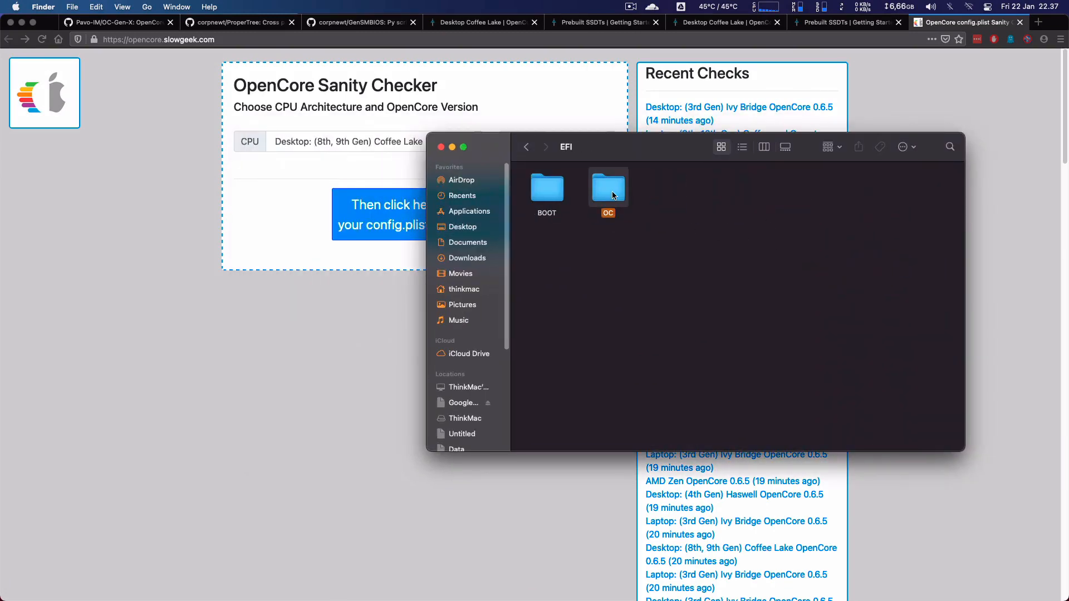
{"action": "left_click_drag", "start_coordinate": [627, 158], "coordinate": [384, 296]}
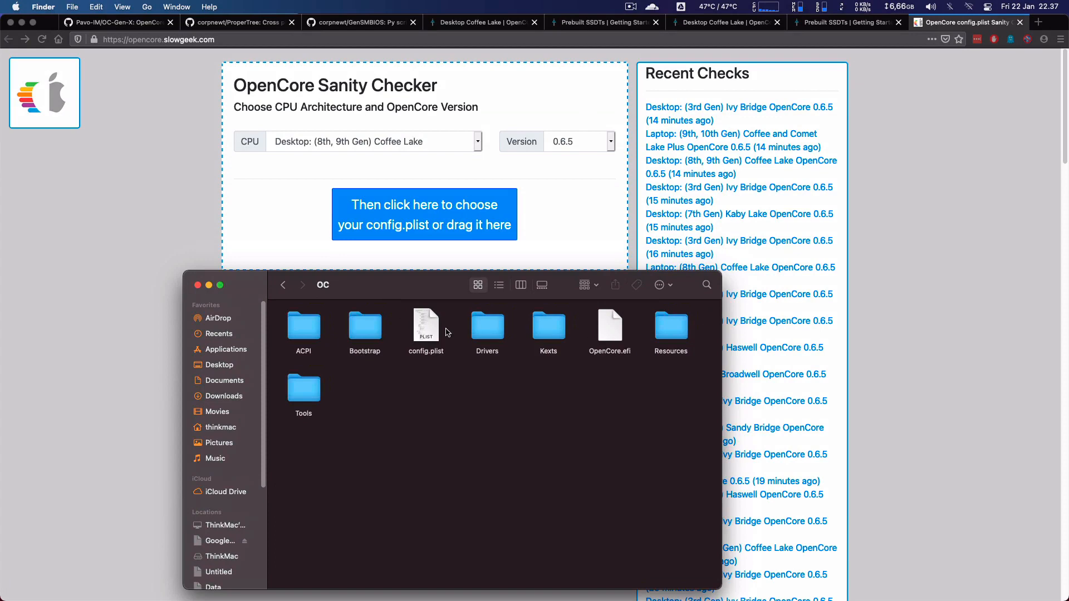
{"action": "left_click_drag", "start_coordinate": [426, 329], "coordinate": [376, 215]}
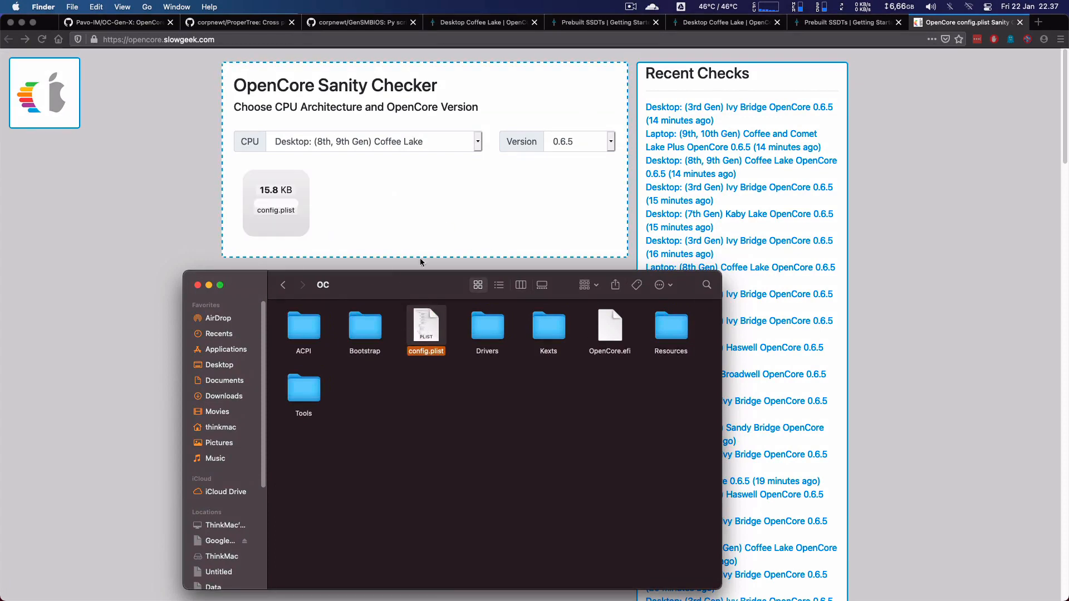
{"action": "left_click", "coordinate": [957, 25]}
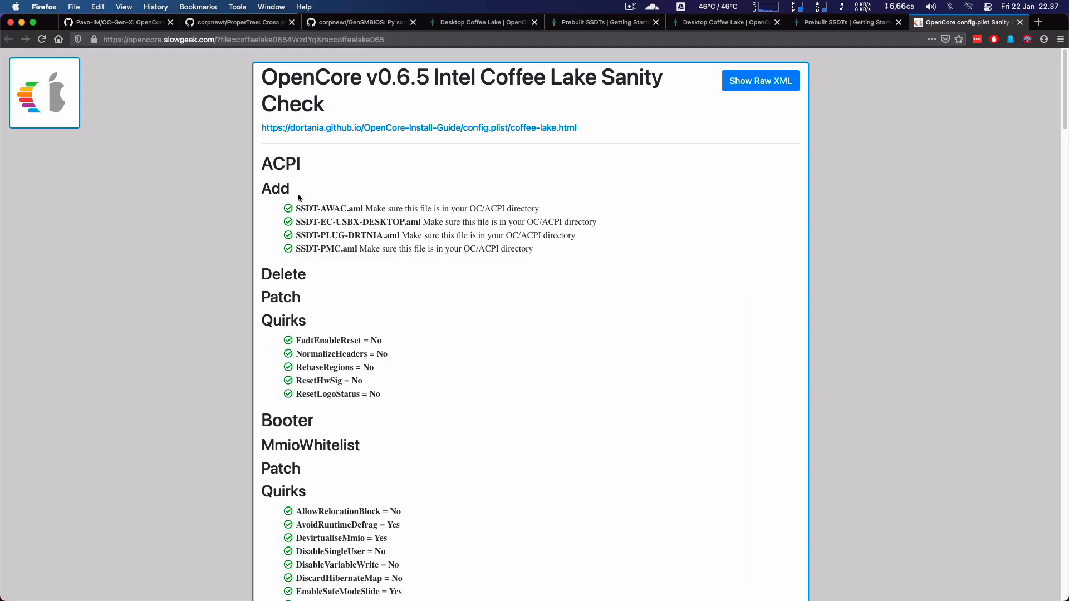
Step: Review the sanity check results from ACPI through Kernel Quirks, including the note on AppleCpuPmCfgLock
{"action": "scroll", "coordinate": [299, 205], "scroll_direction": "down", "scroll_amount": 3}
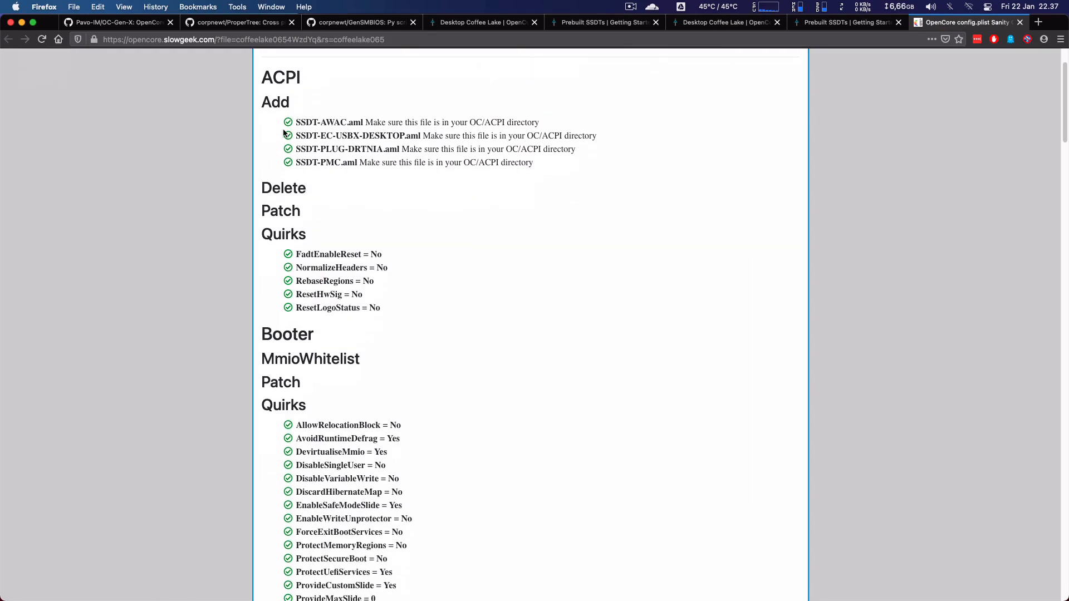
{"action": "scroll", "coordinate": [290, 145], "scroll_direction": "down", "scroll_amount": 1}
{"action": "scroll", "coordinate": [293, 173], "scroll_direction": "down", "scroll_amount": 6}
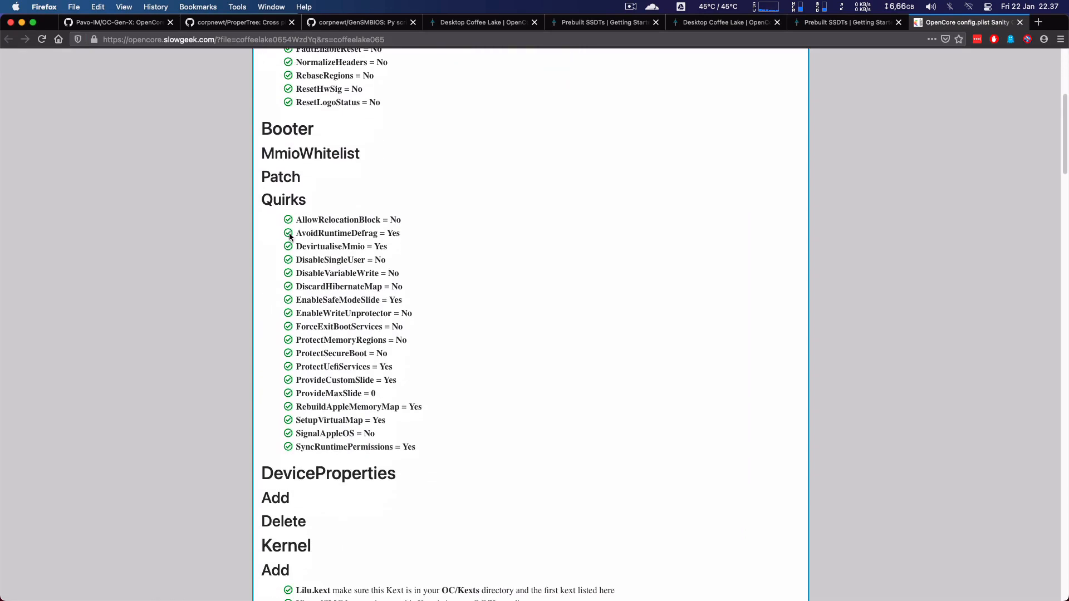
{"action": "scroll", "coordinate": [291, 234], "scroll_direction": "down", "scroll_amount": 8}
{"action": "scroll", "coordinate": [293, 245], "scroll_direction": "down", "scroll_amount": 10}
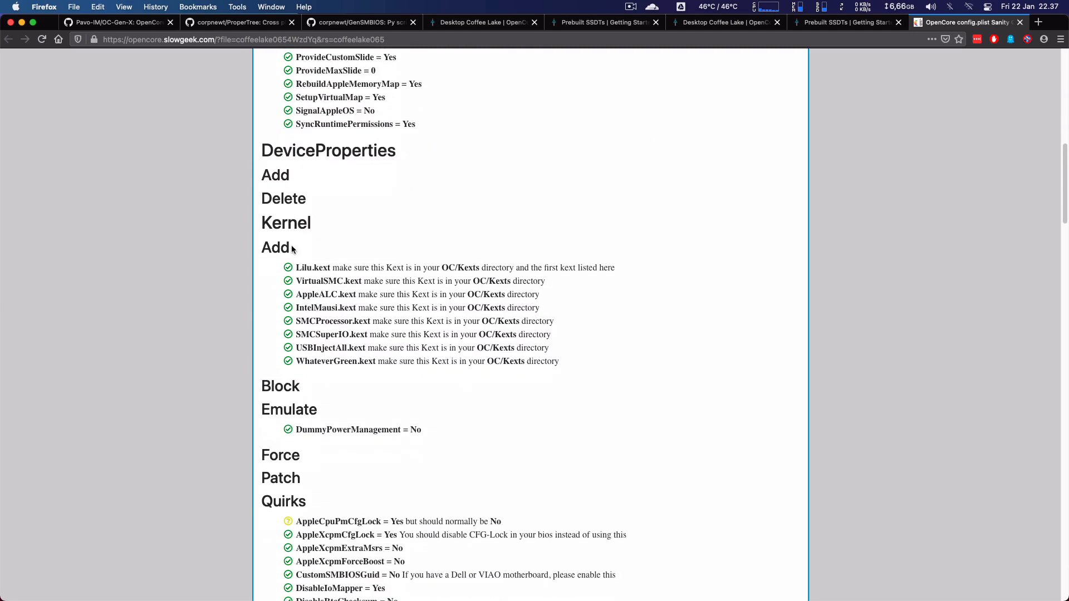
{"action": "scroll", "coordinate": [296, 245], "scroll_direction": "down", "scroll_amount": 3}
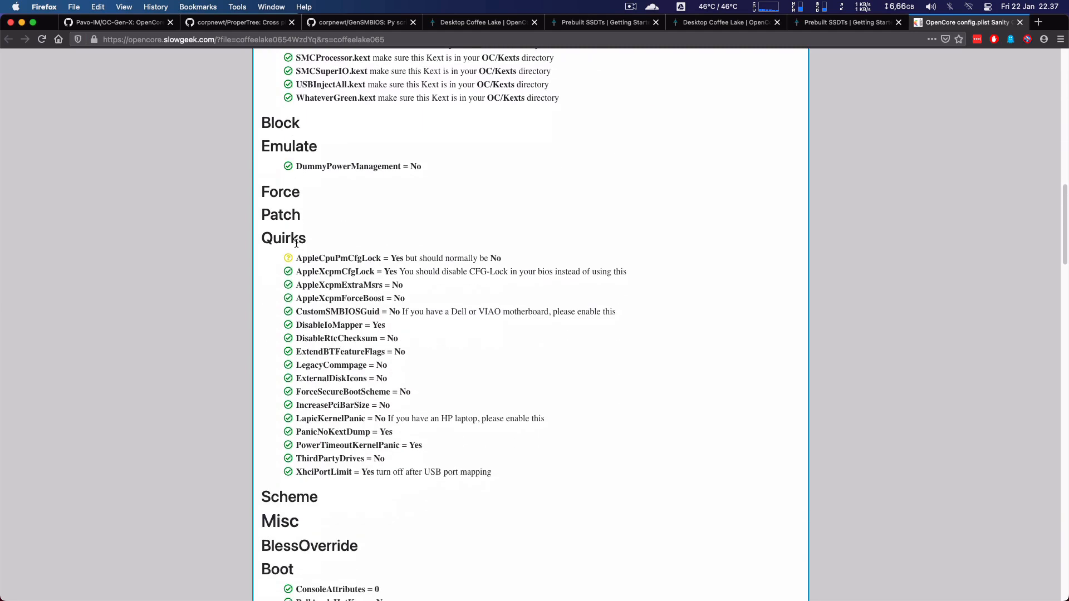
{"action": "scroll", "coordinate": [303, 253], "scroll_direction": "down", "scroll_amount": 1}
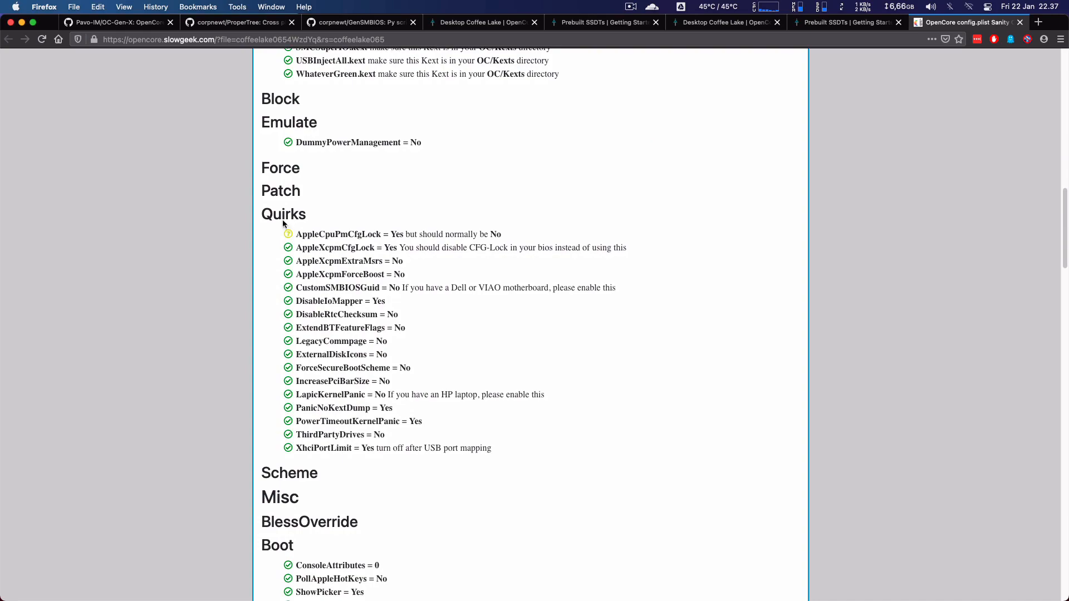
{"action": "left_click_drag", "start_coordinate": [414, 235], "coordinate": [483, 235]}
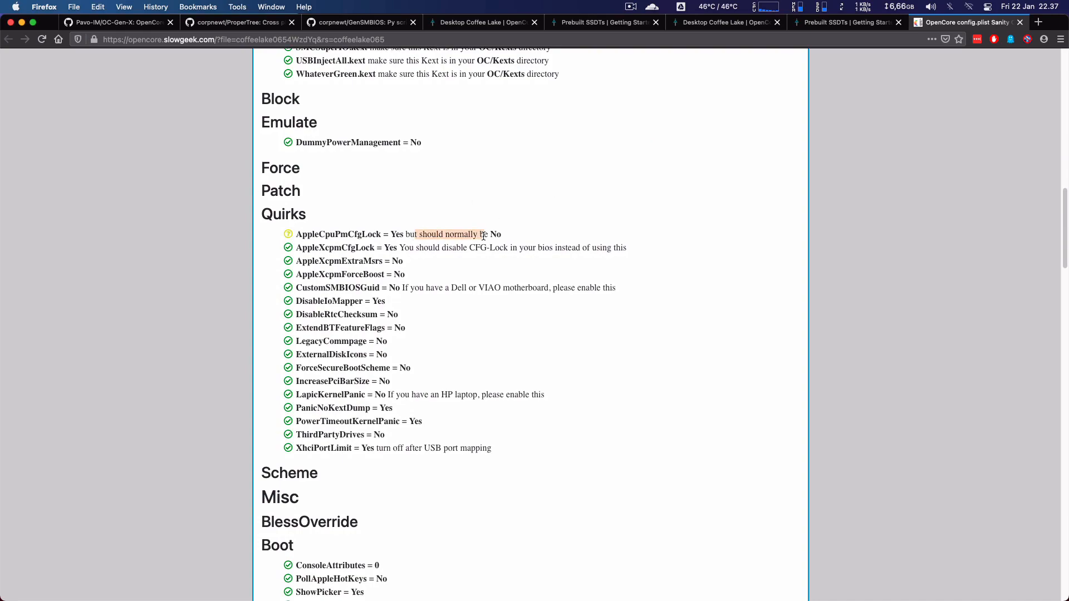
{"action": "left_click", "coordinate": [483, 235]}
Step: Bring ProperTree's config.plist window forward and place it beside the Kernel section of the sanity report
{"action": "mouse_move", "coordinate": [1068, 1]}
{"action": "left_click", "coordinate": [890, 334]}
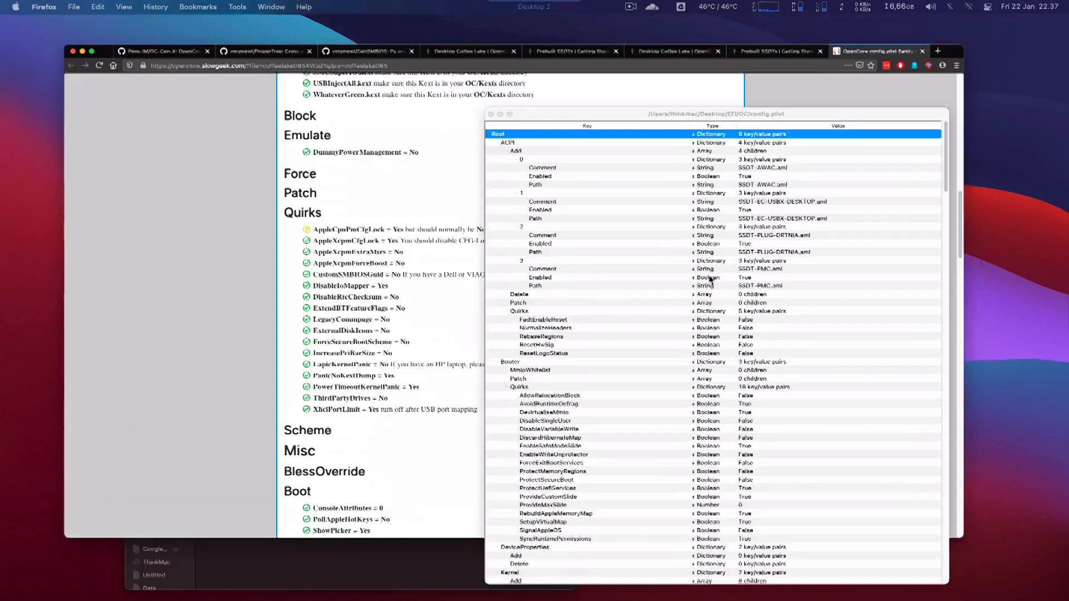
{"action": "left_click_drag", "start_coordinate": [453, 22], "coordinate": [620, 21]}
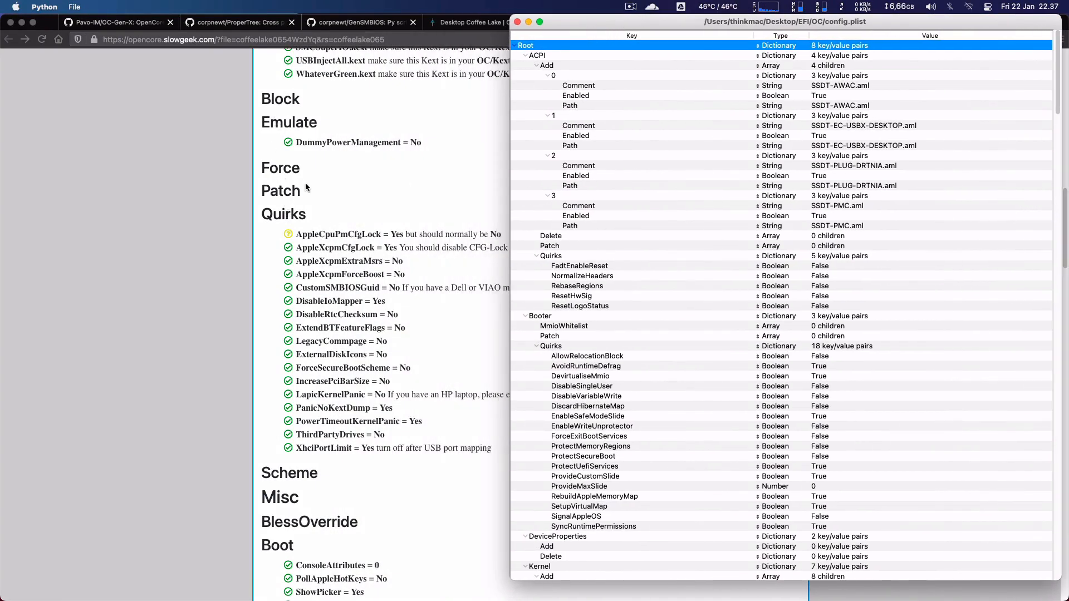
{"action": "scroll", "coordinate": [275, 125], "scroll_direction": "up", "scroll_amount": 6}
{"action": "scroll", "coordinate": [281, 110], "scroll_direction": "up", "scroll_amount": 1}
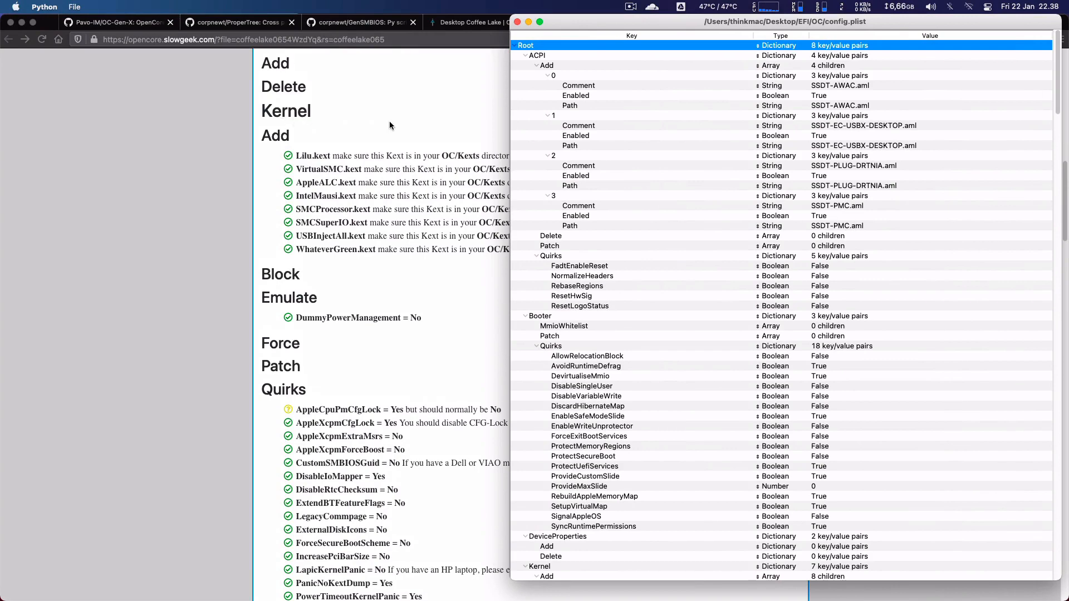
Step: Collapse all sections under Root in config.plist, from ACPI through UEFI, leaving only the top-level keys listed
{"action": "left_click", "coordinate": [526, 57]}
{"action": "left_click", "coordinate": [526, 65]}
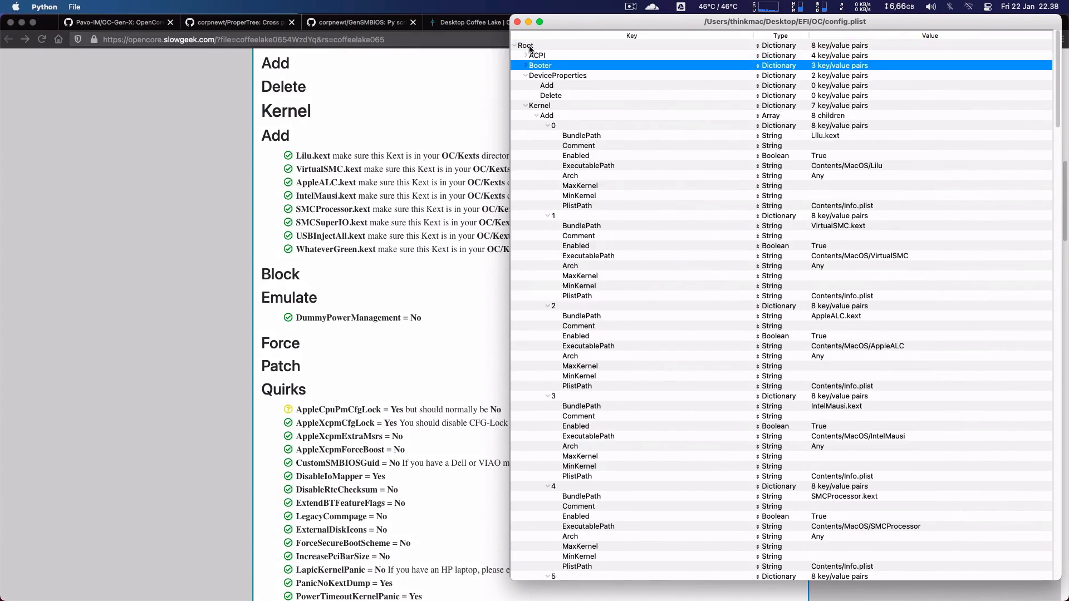
{"action": "right_click", "coordinate": [529, 46]}
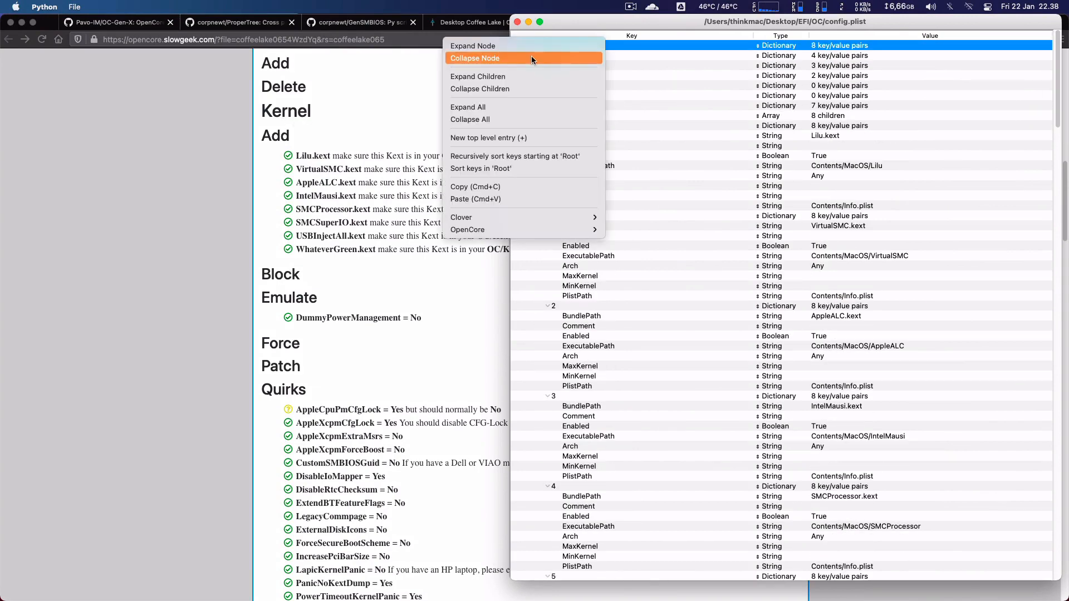
{"action": "left_click", "coordinate": [531, 56]}
{"action": "left_click", "coordinate": [514, 46]}
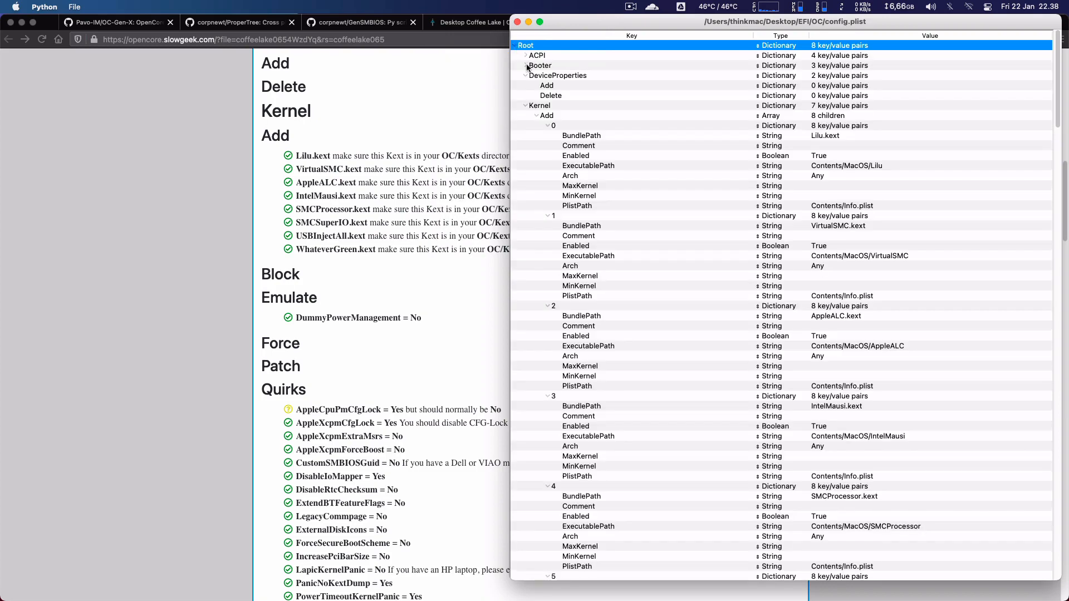
{"action": "left_click", "coordinate": [525, 75]}
{"action": "left_click", "coordinate": [527, 86]}
{"action": "left_click", "coordinate": [526, 96]}
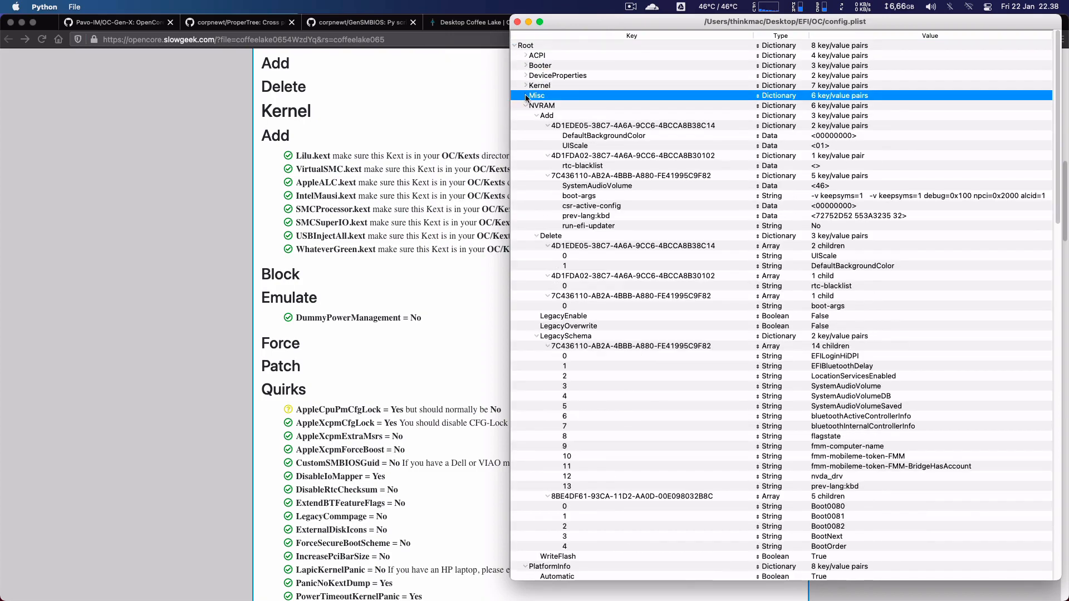
{"action": "left_click", "coordinate": [526, 106]}
{"action": "left_click", "coordinate": [526, 116]}
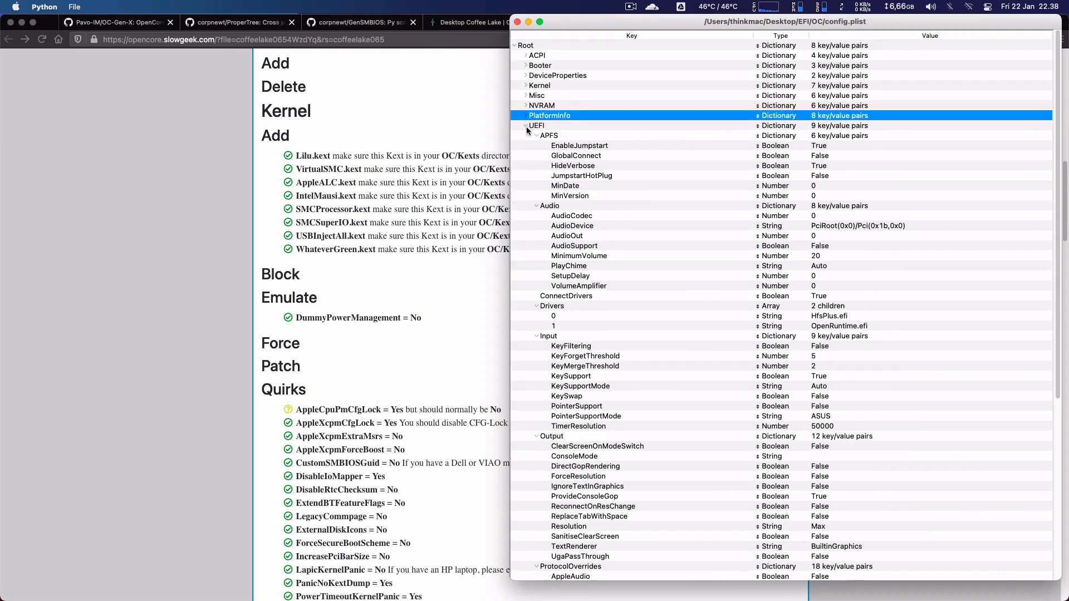
{"action": "left_click", "coordinate": [526, 126]}
{"action": "left_click", "coordinate": [526, 125]}
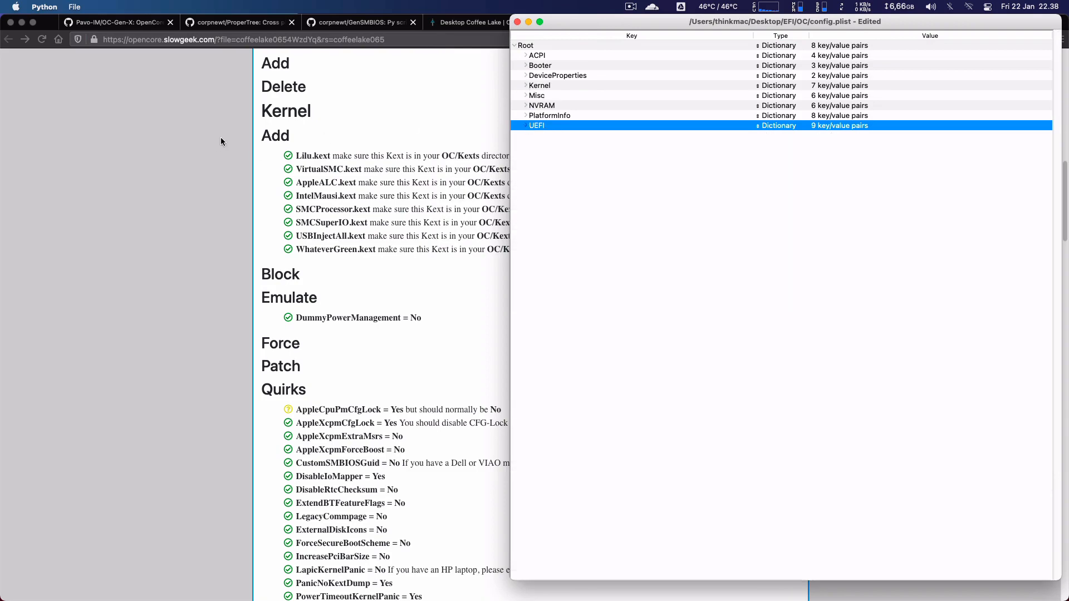
Step: Expand the Kernel section of config.plist and collapse its Add and Emulate entries so that Quirks is within view
{"action": "scroll", "coordinate": [310, 150], "scroll_direction": "down", "scroll_amount": 1}
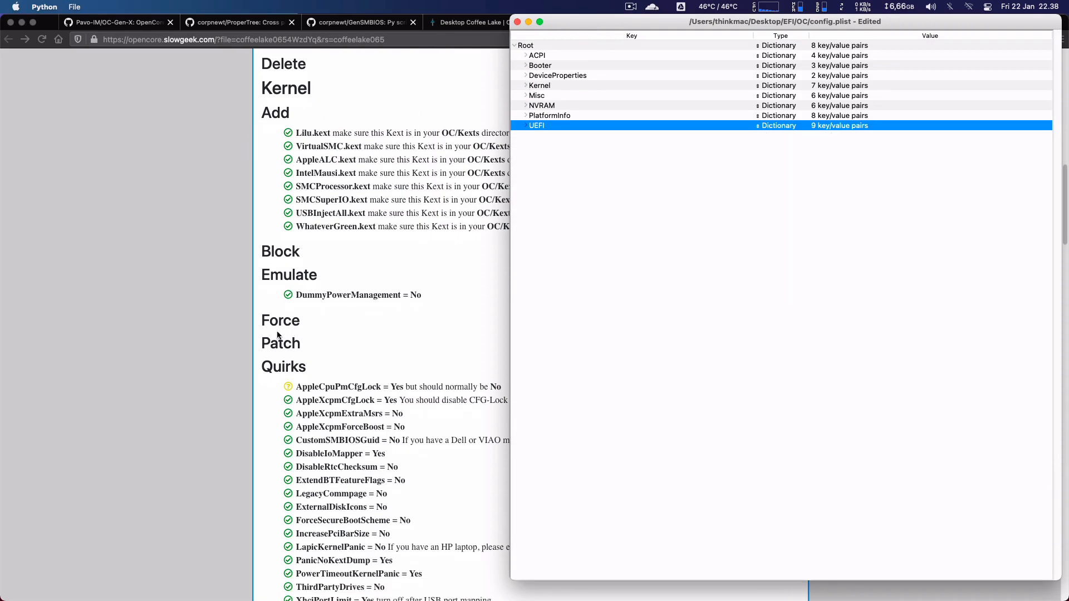
{"action": "left_click", "coordinate": [532, 85]}
{"action": "left_click", "coordinate": [537, 95]}
{"action": "left_click", "coordinate": [536, 115]}
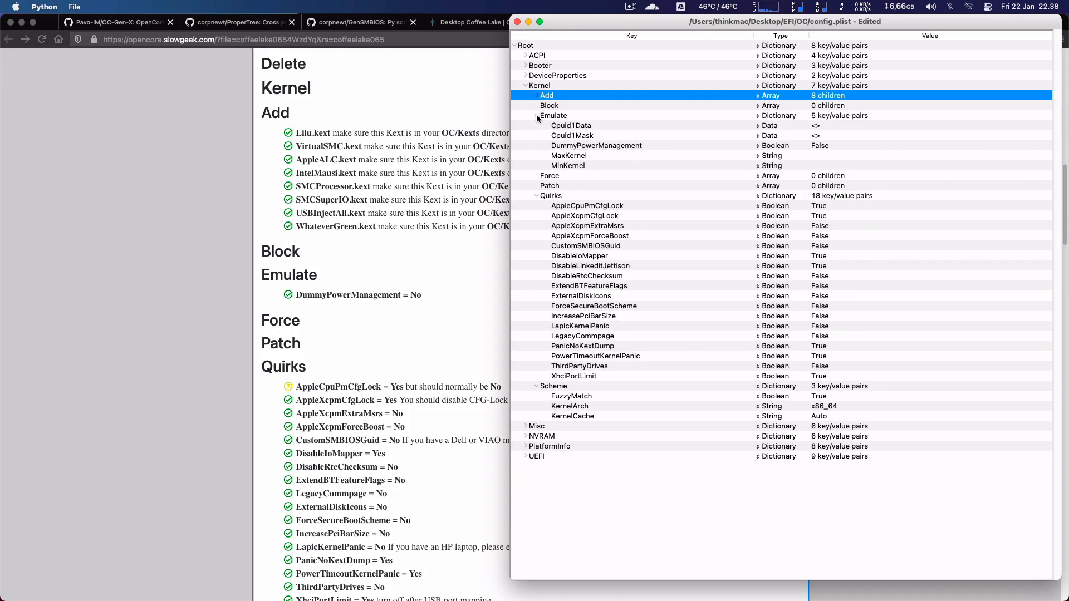
{"action": "left_click", "coordinate": [536, 115]}
Step: Set AppleCpuPmCfgLock under Kernel Quirks to False and save config.plist
{"action": "left_click", "coordinate": [604, 159]}
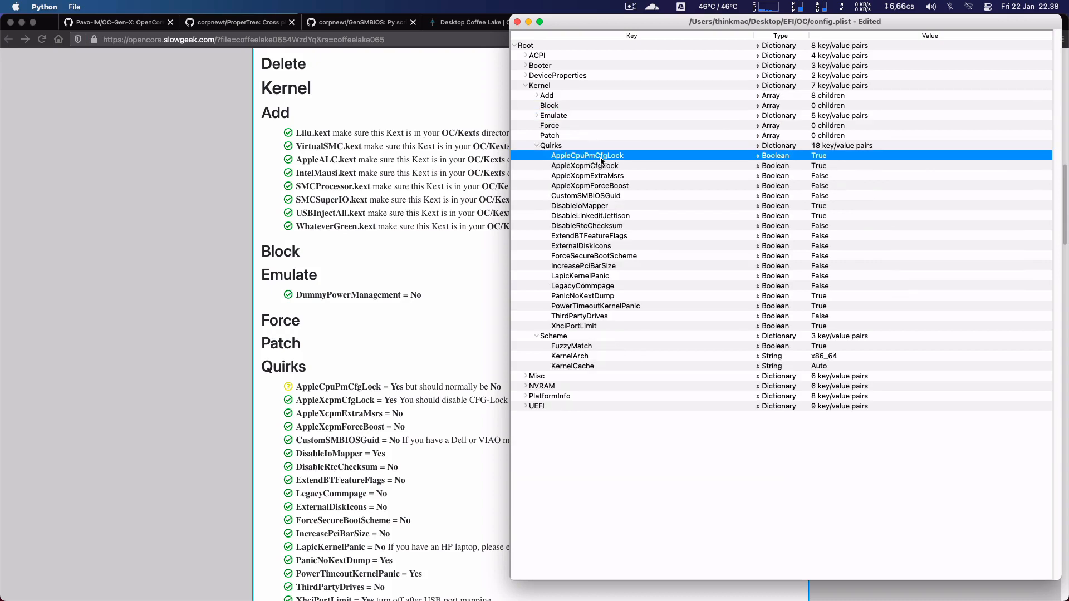
{"action": "scroll", "coordinate": [450, 340], "scroll_direction": "down", "scroll_amount": 1}
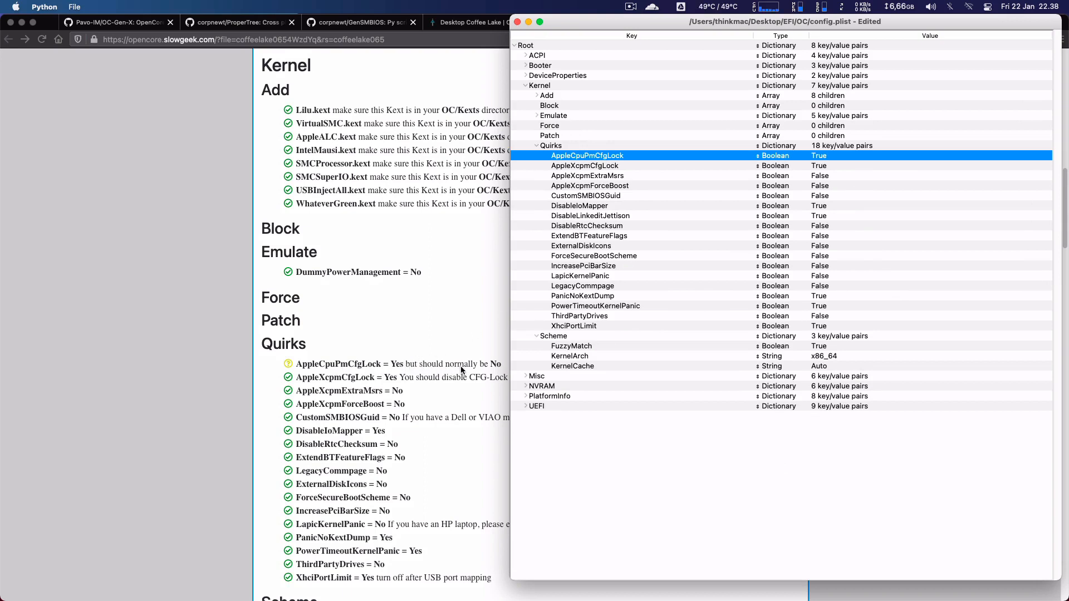
{"action": "left_click", "coordinate": [824, 158]}
{"action": "left_click", "coordinate": [808, 169]}
{"action": "left_click", "coordinate": [74, 8]}
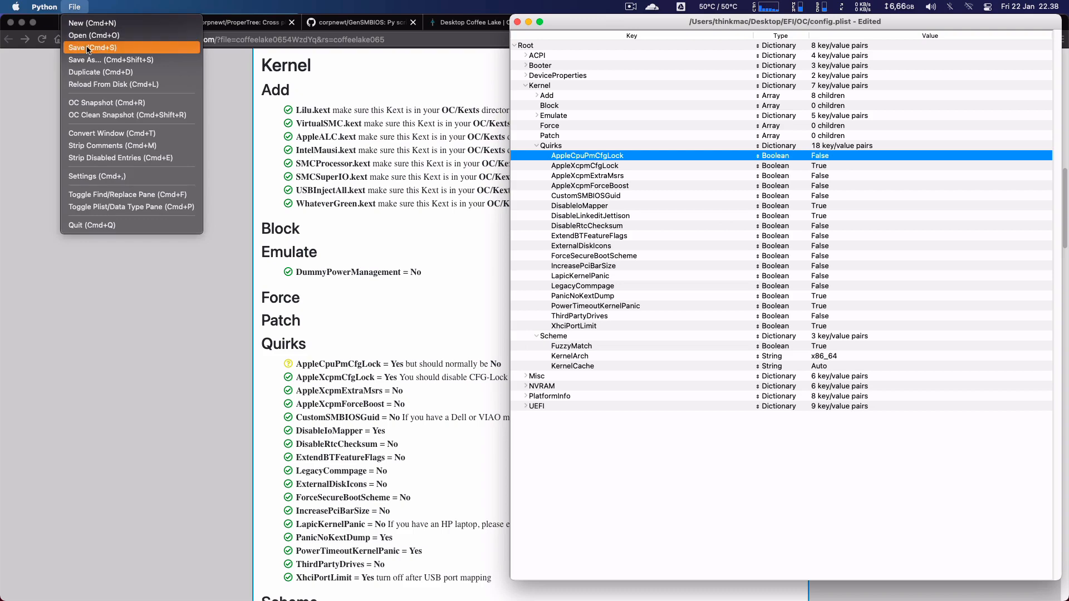
{"action": "left_click", "coordinate": [84, 49]}
Step: Return to the sanity report and review the results from Kernel Quirks through Misc to NVRAM Add
{"action": "left_click", "coordinate": [478, 352]}
{"action": "scroll", "coordinate": [482, 344], "scroll_direction": "down", "scroll_amount": 6}
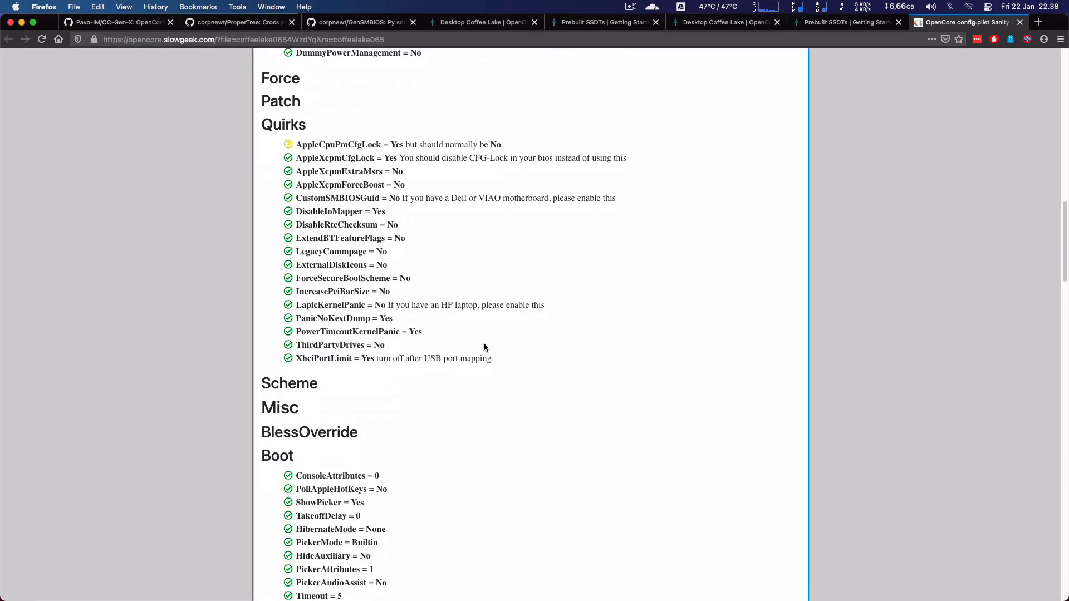
{"action": "scroll", "coordinate": [328, 314], "scroll_direction": "down", "scroll_amount": 7}
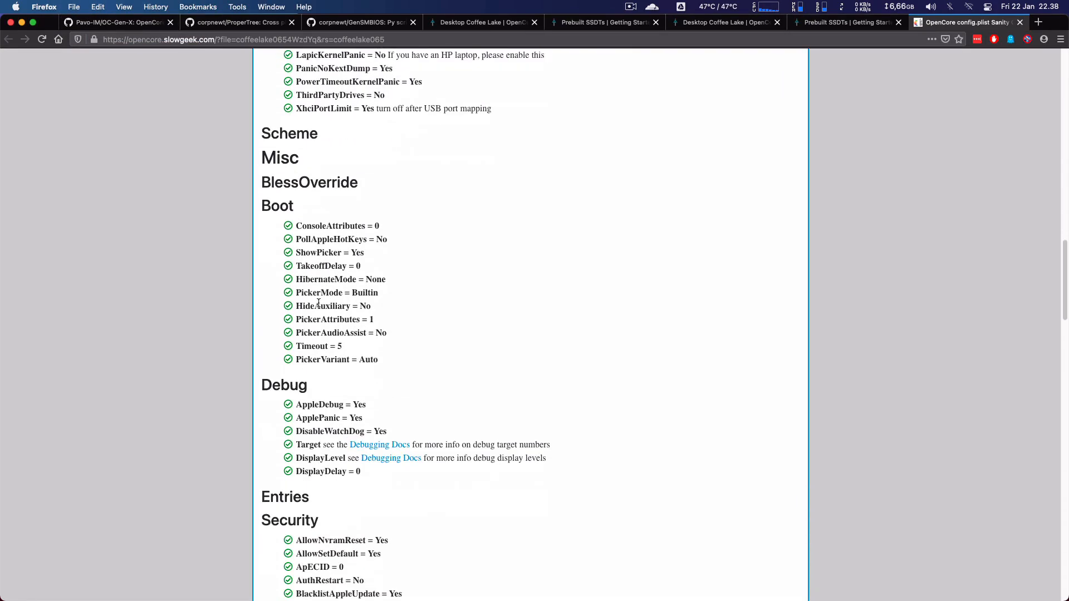
{"action": "scroll", "coordinate": [318, 303], "scroll_direction": "down", "scroll_amount": 8}
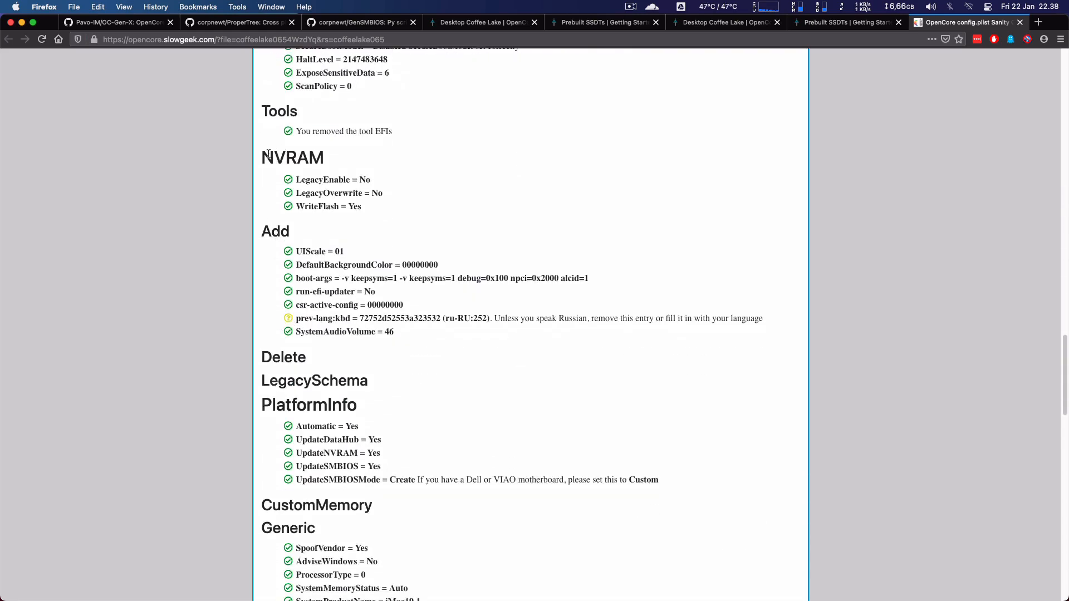
Step: Bring config.plist back to the front, collapse Kernel, expand NVRAM and select the prev-lang:kbd entry
{"action": "key", "text": "ctrl+Up"}
{"action": "left_click", "coordinate": [916, 396]}
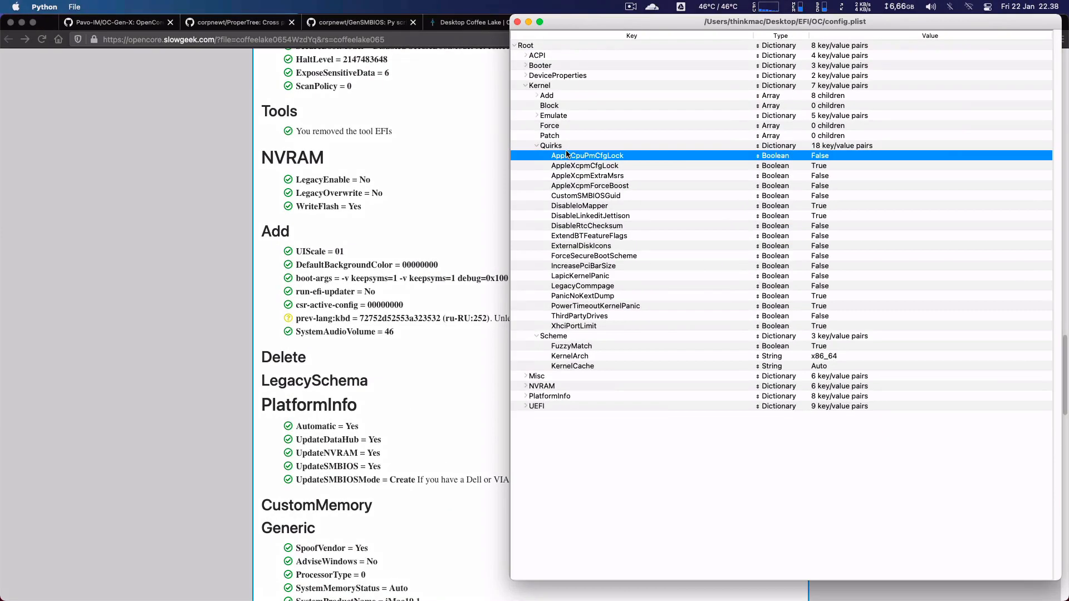
{"action": "left_click", "coordinate": [525, 85]}
{"action": "left_click", "coordinate": [526, 106]}
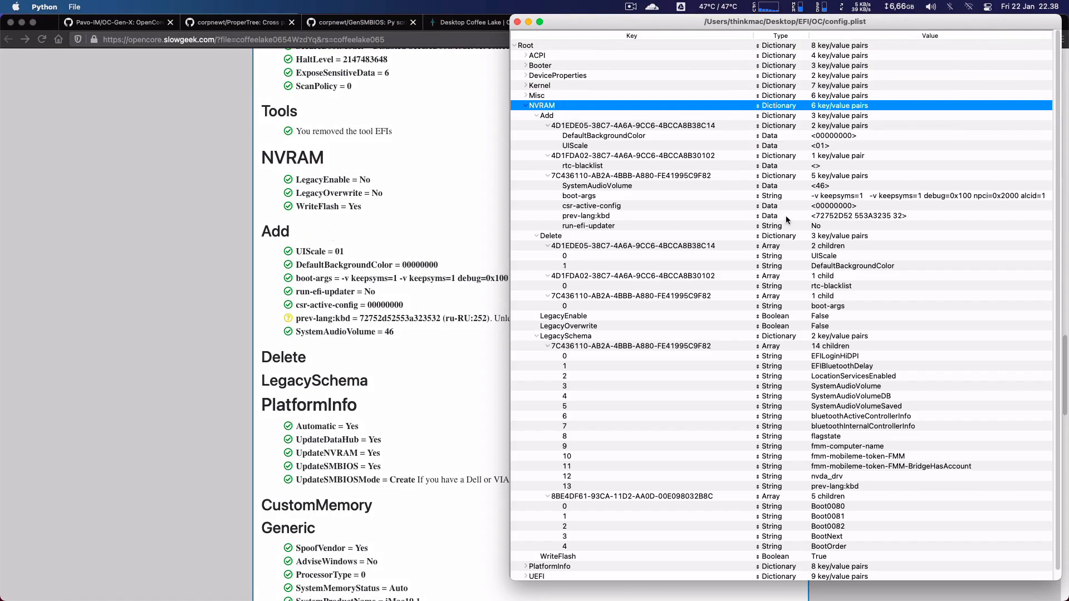
{"action": "left_click", "coordinate": [581, 216]}
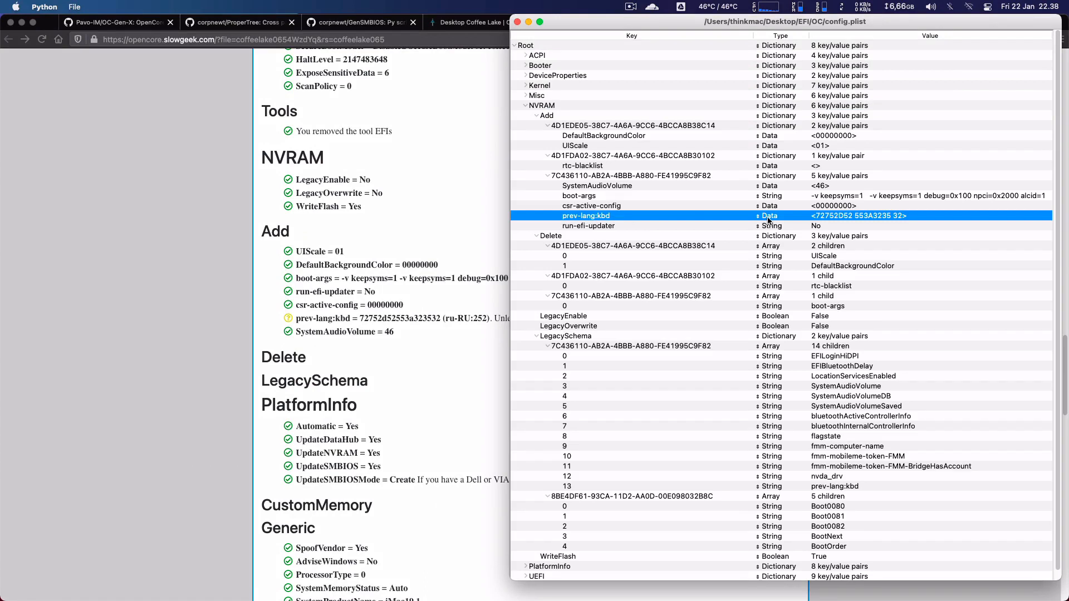
Step: Read the sanity report's note on the prev-lang:kbd language value under NVRAM Add
{"action": "left_click", "coordinate": [436, 223]}
{"action": "left_click_drag", "start_coordinate": [523, 318], "coordinate": [559, 322]}
{"action": "left_click", "coordinate": [745, 320]}
{"action": "left_click", "coordinate": [518, 322]}
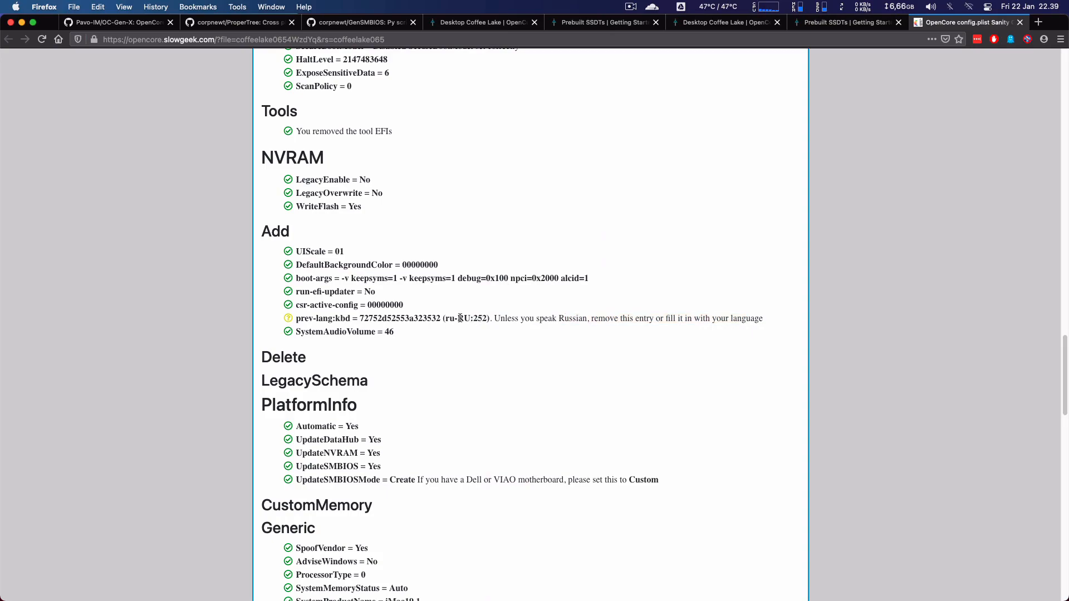
{"action": "left_click_drag", "start_coordinate": [509, 319], "coordinate": [640, 319]}
{"action": "left_click", "coordinate": [640, 319]}
Step: Switch back to ProperTree, clear the value of prev-lang:kbd under NVRAM Add and save config.plist
{"action": "mouse_move", "coordinate": [1068, 0]}
{"action": "left_click", "coordinate": [873, 320]}
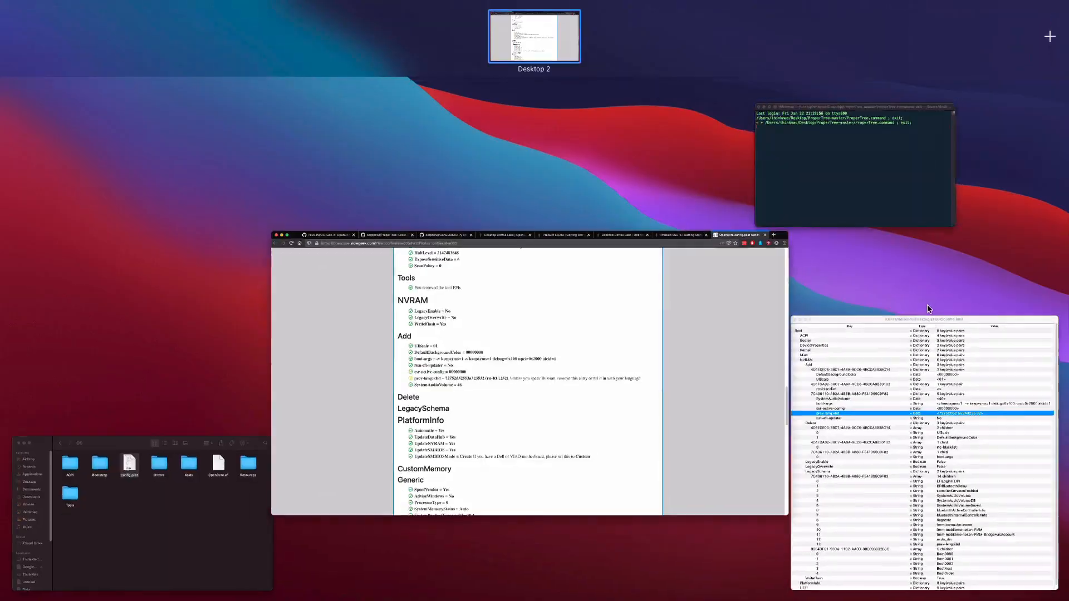
{"action": "left_click", "coordinate": [930, 309]}
{"action": "left_click", "coordinate": [915, 415]}
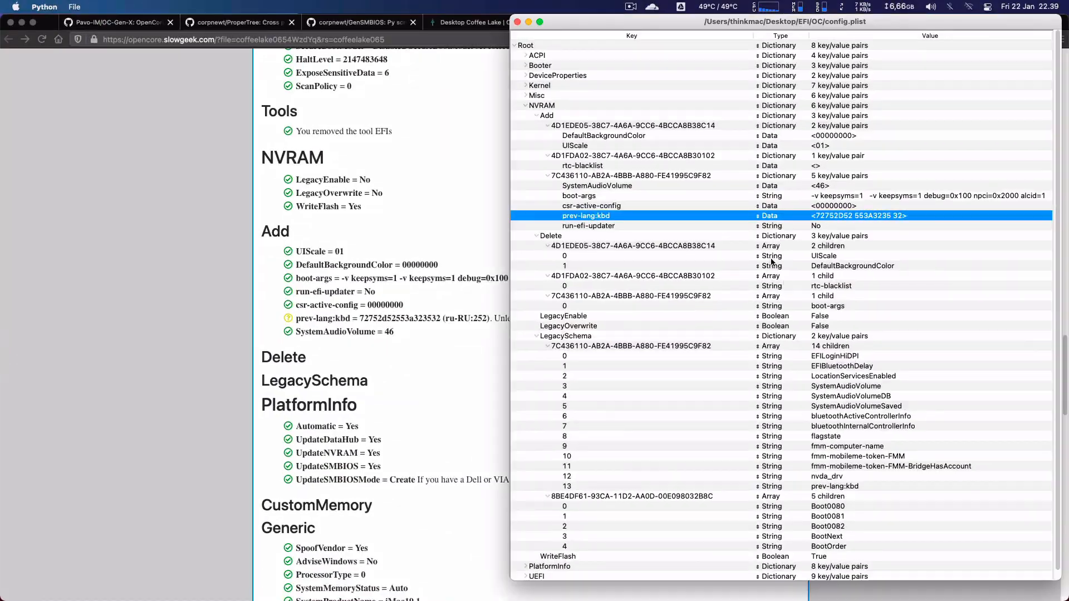
{"action": "double_click", "coordinate": [863, 214]}
{"action": "key", "text": "BackSpace"}
{"action": "key", "text": "Return"}
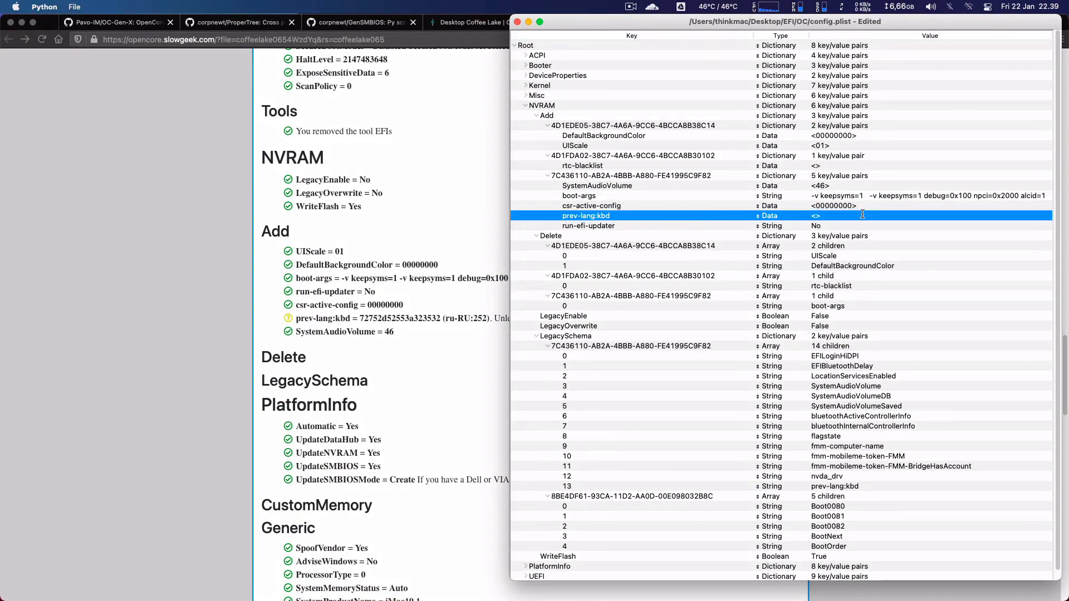
{"action": "left_click", "coordinate": [74, 7]}
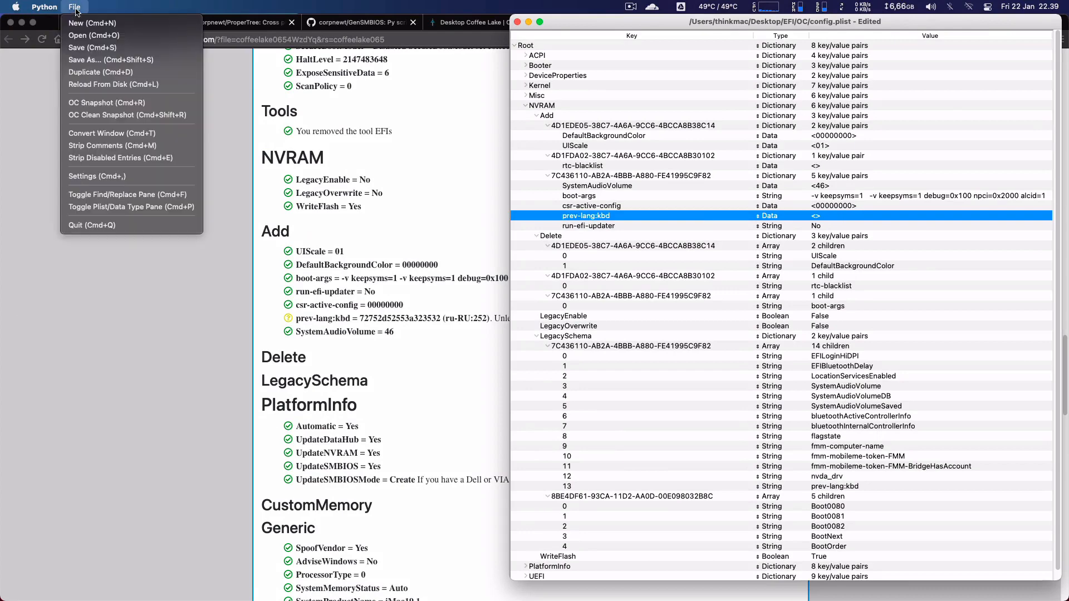
{"action": "left_click", "coordinate": [78, 49]}
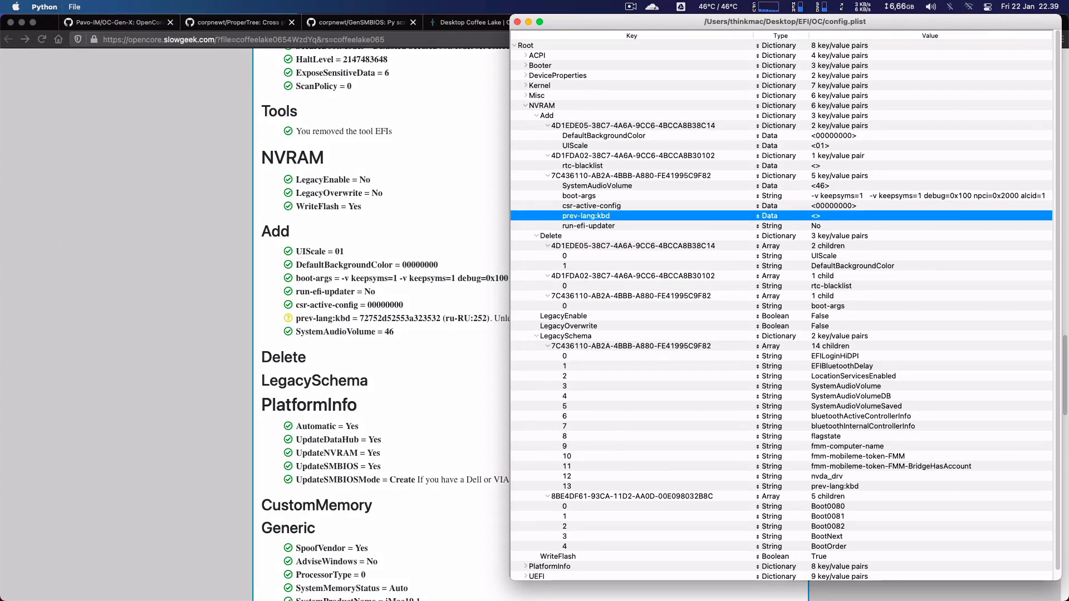
Step: Review the remaining sanity results from PlatformInfo through UEFI, and return to the start of the report
{"action": "scroll", "coordinate": [429, 339], "scroll_direction": "down", "scroll_amount": 10}
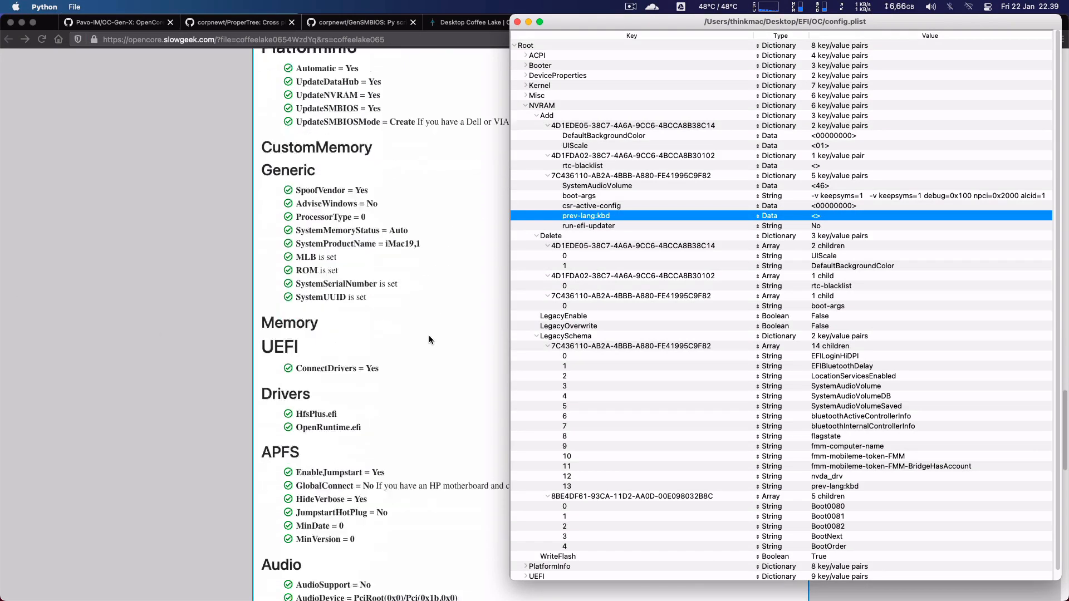
{"action": "scroll", "coordinate": [429, 336], "scroll_direction": "down", "scroll_amount": 15}
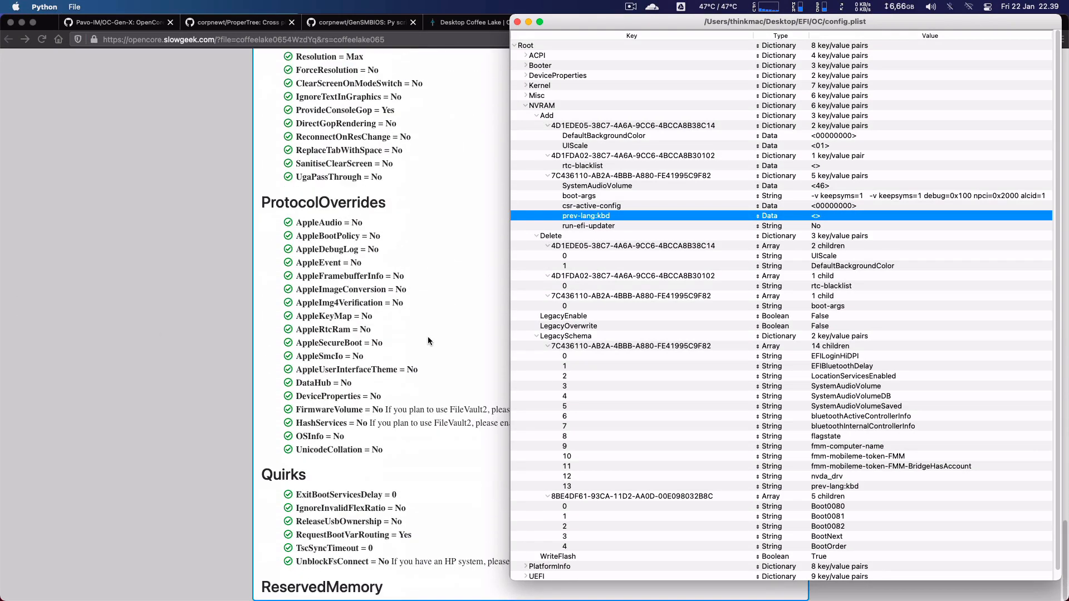
{"action": "scroll", "coordinate": [357, 414], "scroll_direction": "up", "scroll_amount": 10}
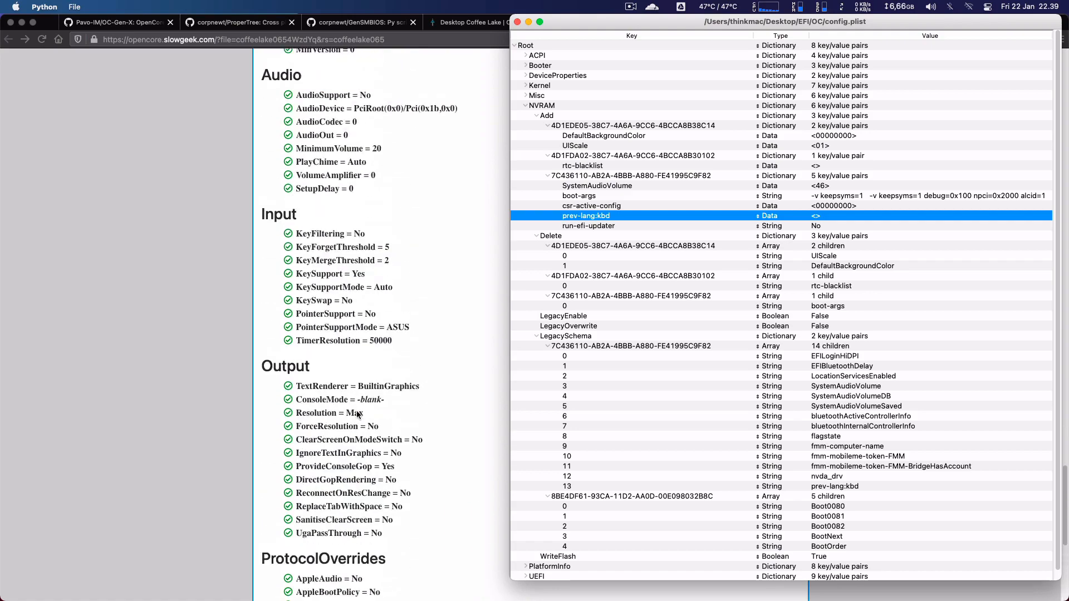
{"action": "scroll", "coordinate": [357, 414], "scroll_direction": "up", "scroll_amount": 12}
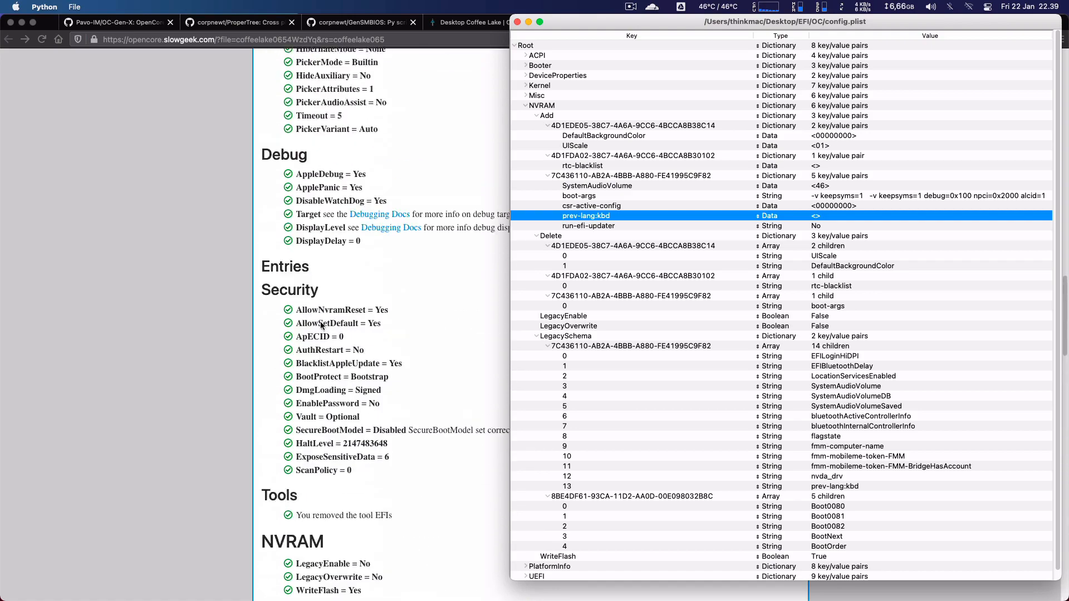
{"action": "scroll", "coordinate": [321, 325], "scroll_direction": "up", "scroll_amount": 20}
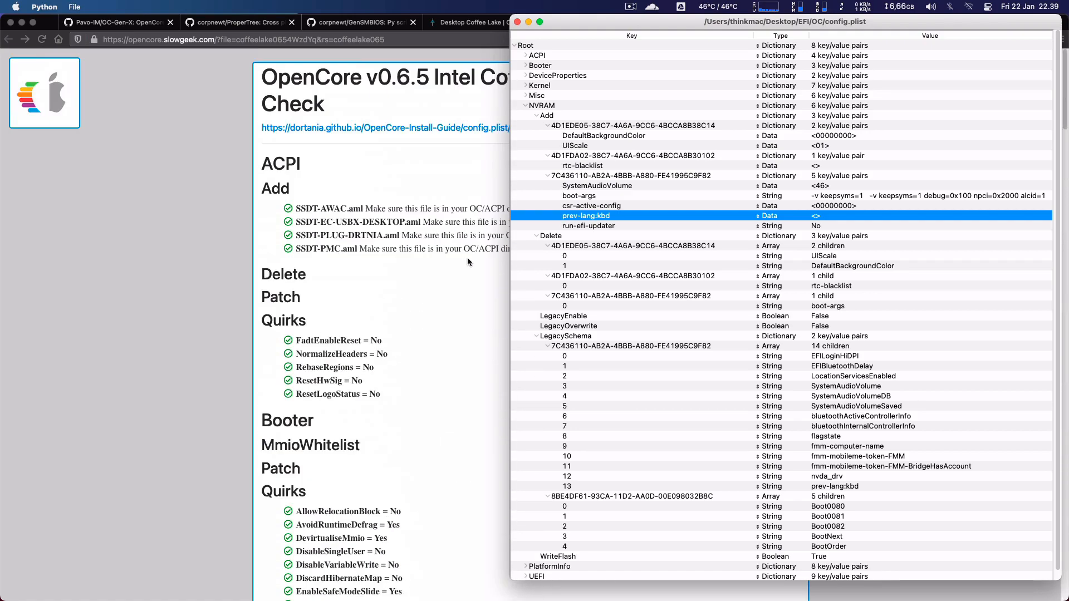
Step: Quit ProperTree and minimize the browser window to reveal Finder's OC folder
{"action": "left_click", "coordinate": [75, 7]}
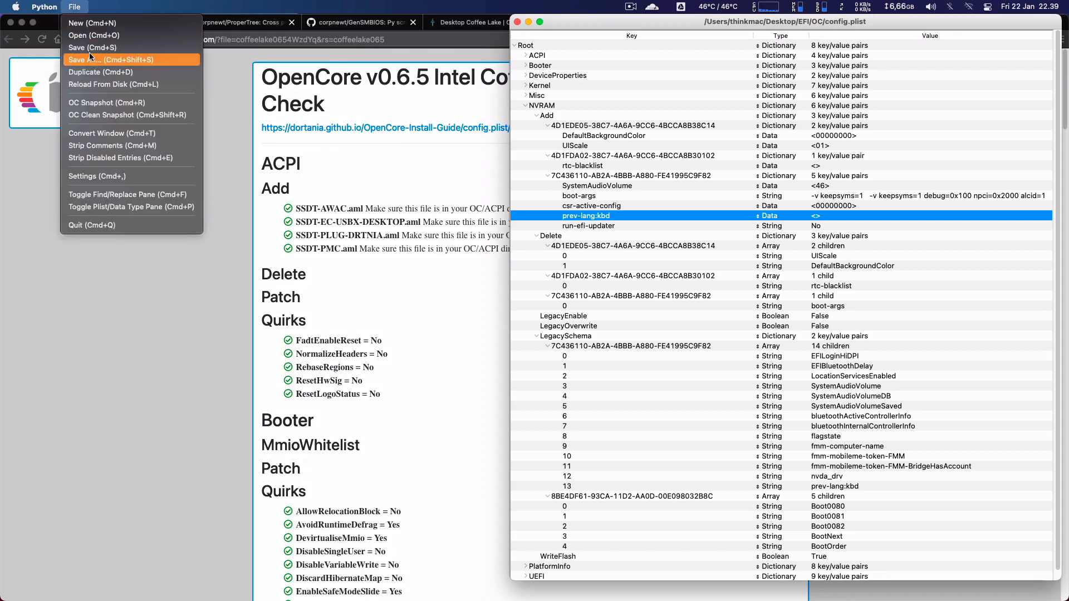
{"action": "left_click", "coordinate": [51, 121]}
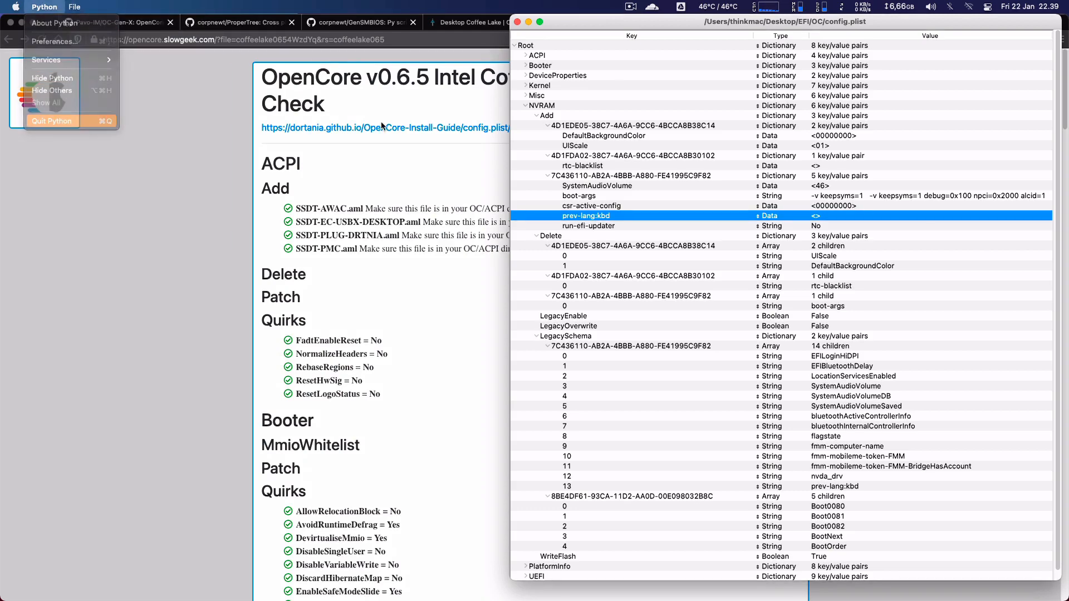
{"action": "key", "text": "super+m"}
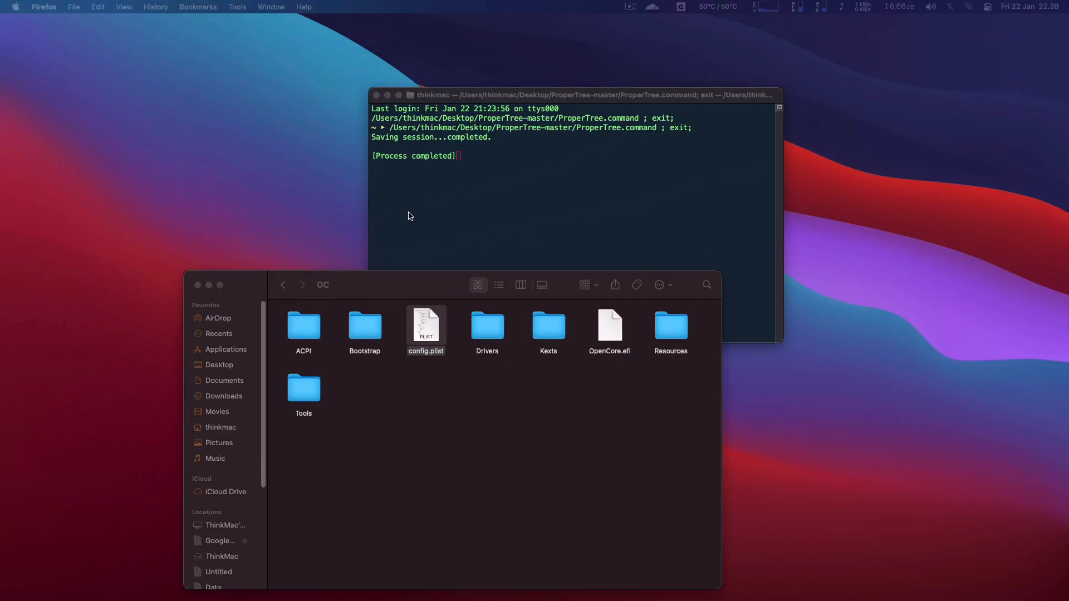
Step: Move the Finder window over the terminal, navigate from OC back to the Desktop folder and select EFI
{"action": "left_click_drag", "start_coordinate": [410, 291], "coordinate": [469, 102]}
{"action": "left_click", "coordinate": [475, 250]}
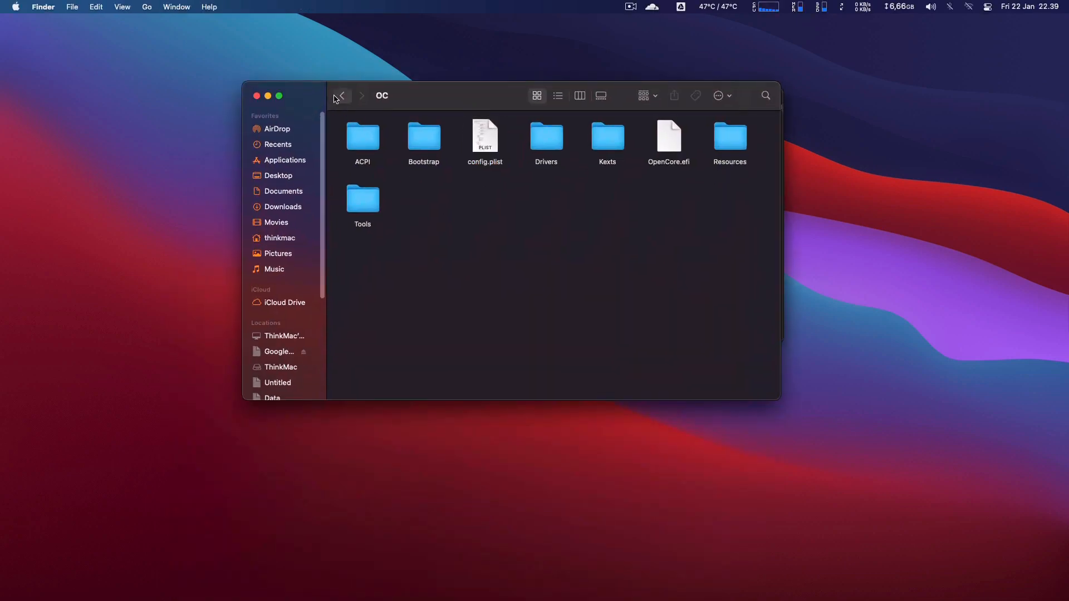
{"action": "left_click", "coordinate": [338, 97]}
{"action": "left_click", "coordinate": [338, 97]}
{"action": "left_click", "coordinate": [545, 150]}
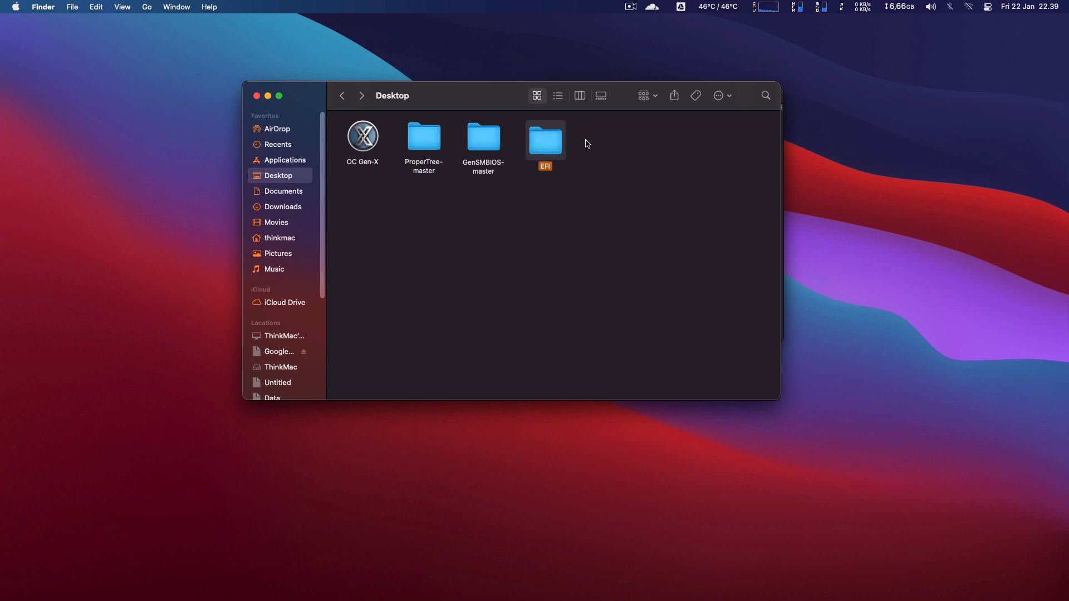
{"action": "left_click", "coordinate": [613, 184]}
{"action": "left_click", "coordinate": [553, 148]}
{"action": "left_click", "coordinate": [613, 166]}
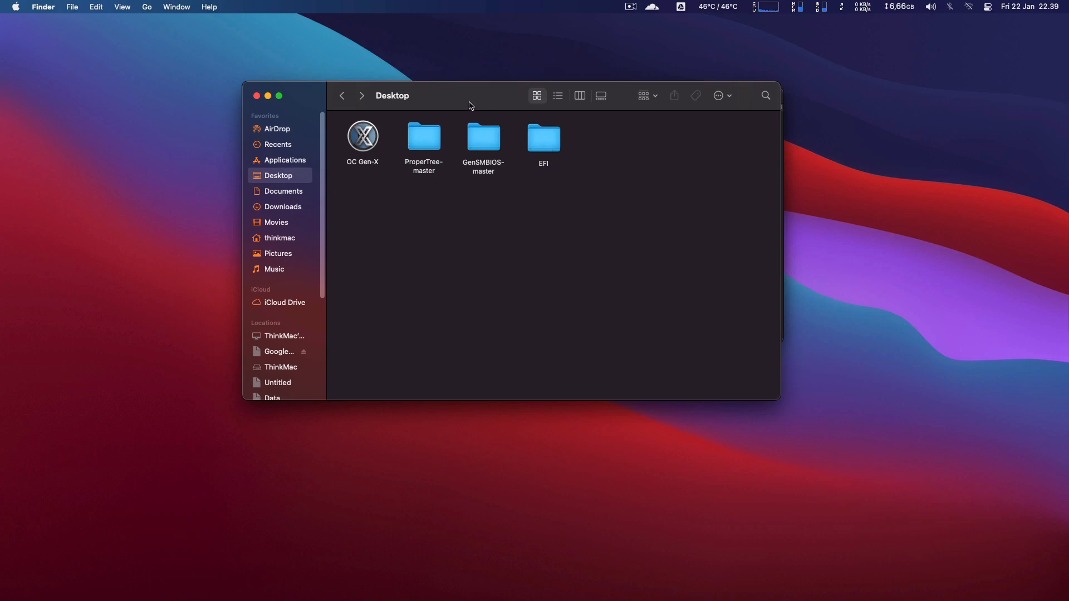
{"action": "mouse_move", "coordinate": [471, 105]}
{"action": "left_mouse_down"}
{"action": "mouse_move", "coordinate": [465, 168]}
{"action": "mouse_move", "coordinate": [487, 108]}
{"action": "left_mouse_up"}
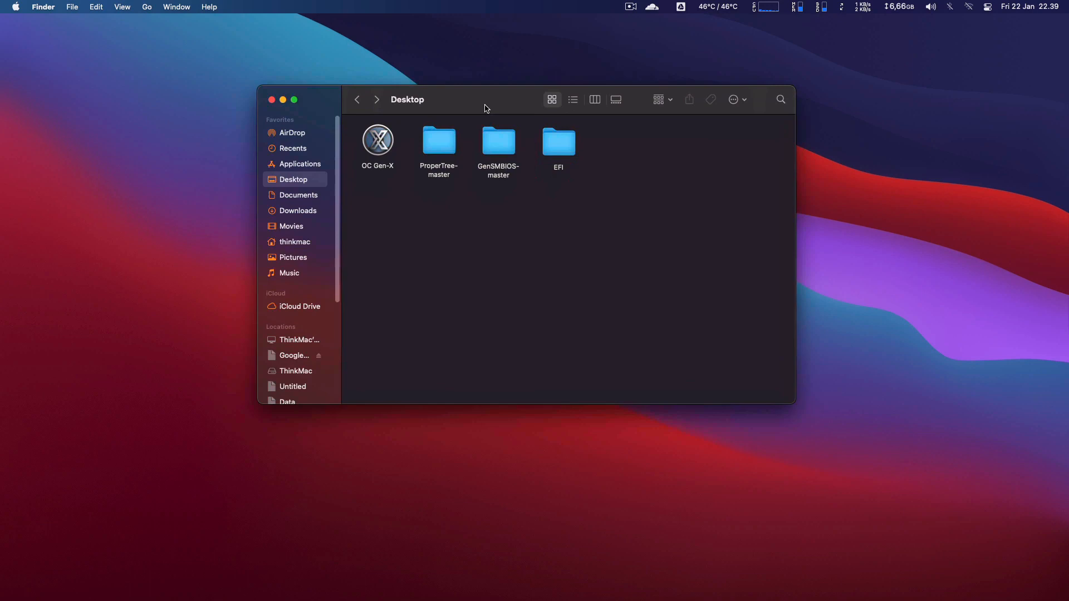
{"action": "left_click", "coordinate": [566, 154]}
{"action": "left_click", "coordinate": [627, 175]}
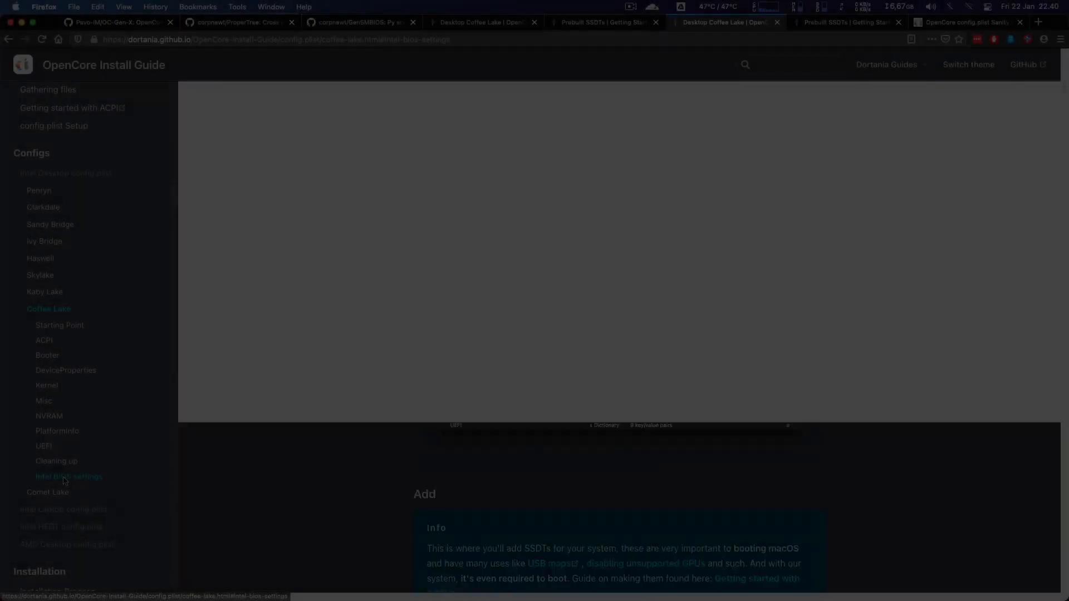
Step: Review the Disable and Enable lists under Intel BIOS settings in the OpenCore Install Guide's Coffee Lake page
{"action": "scroll", "coordinate": [488, 239], "scroll_direction": "down", "scroll_amount": 1}
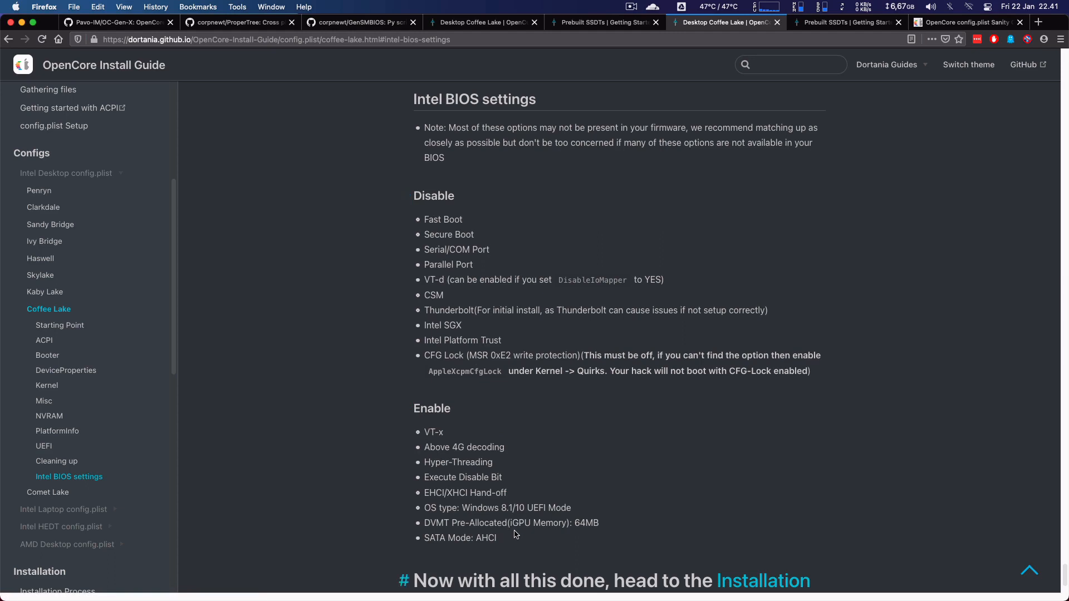
{"action": "left_click_drag", "start_coordinate": [514, 539], "coordinate": [415, 196]}
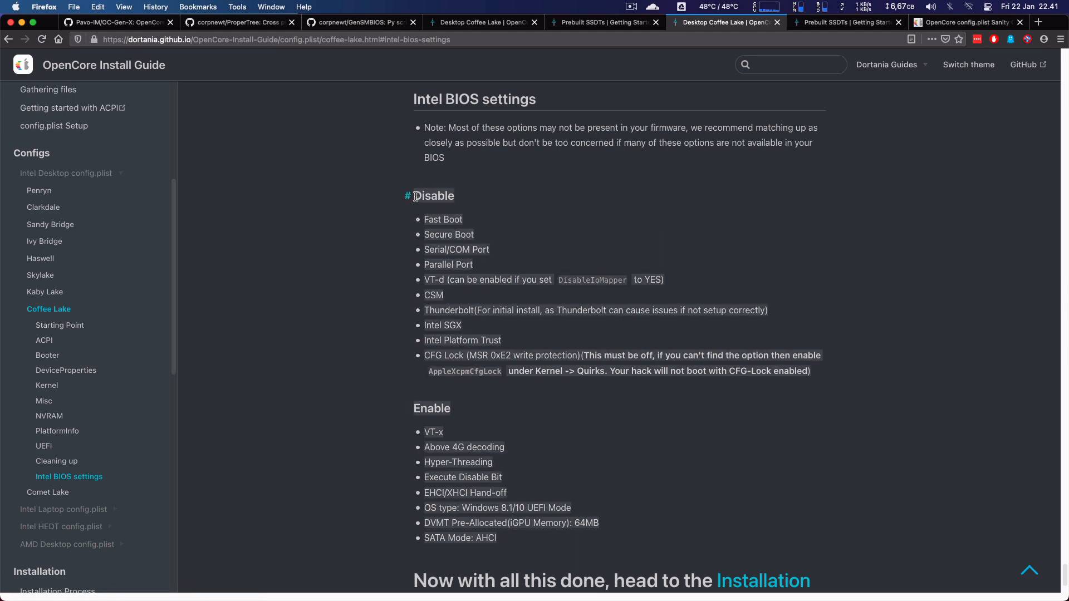
{"action": "left_click", "coordinate": [415, 196]}
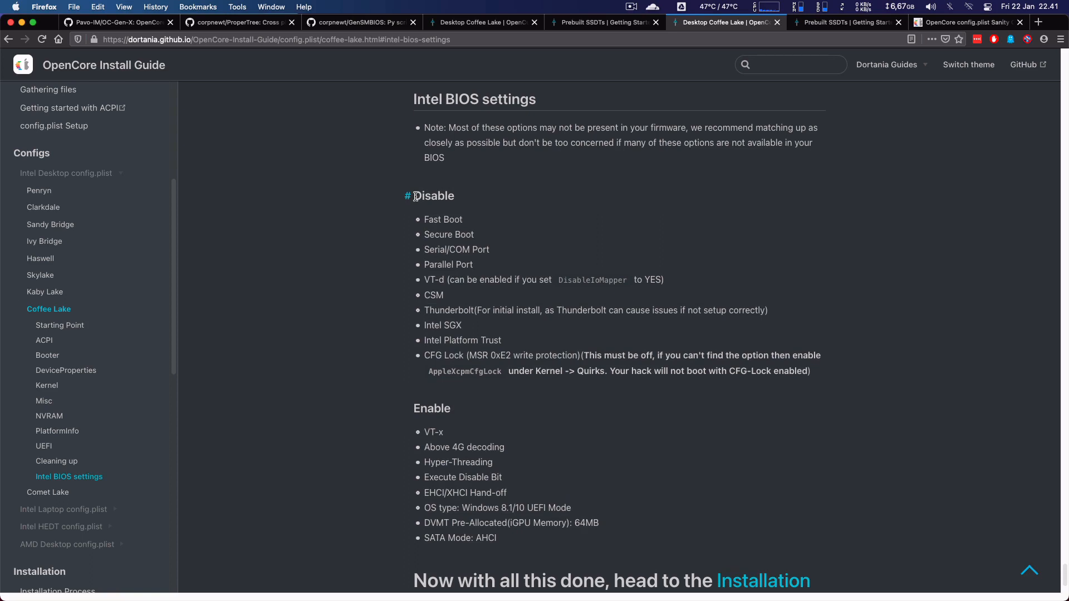